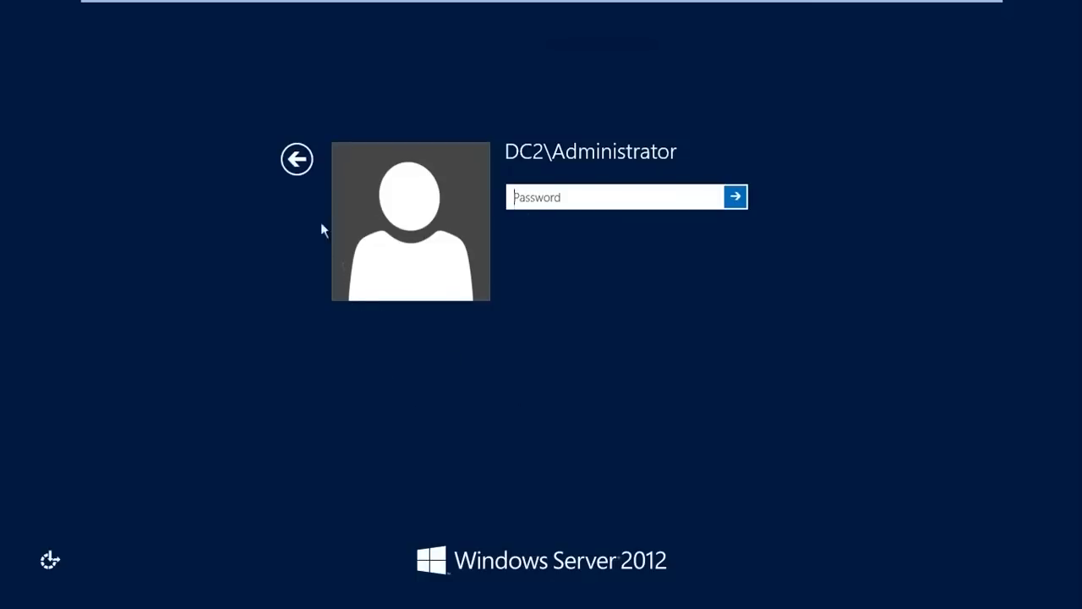
Switch to Other user and enter user name CONTOSO\administrator and the account password
left_click(298, 161)
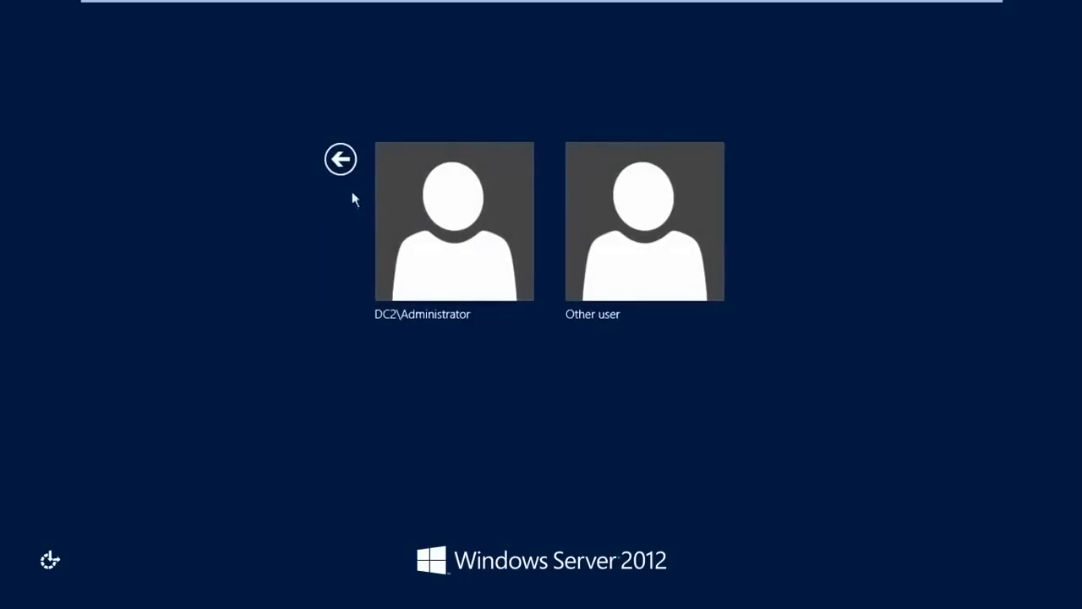
left_click(640, 293)
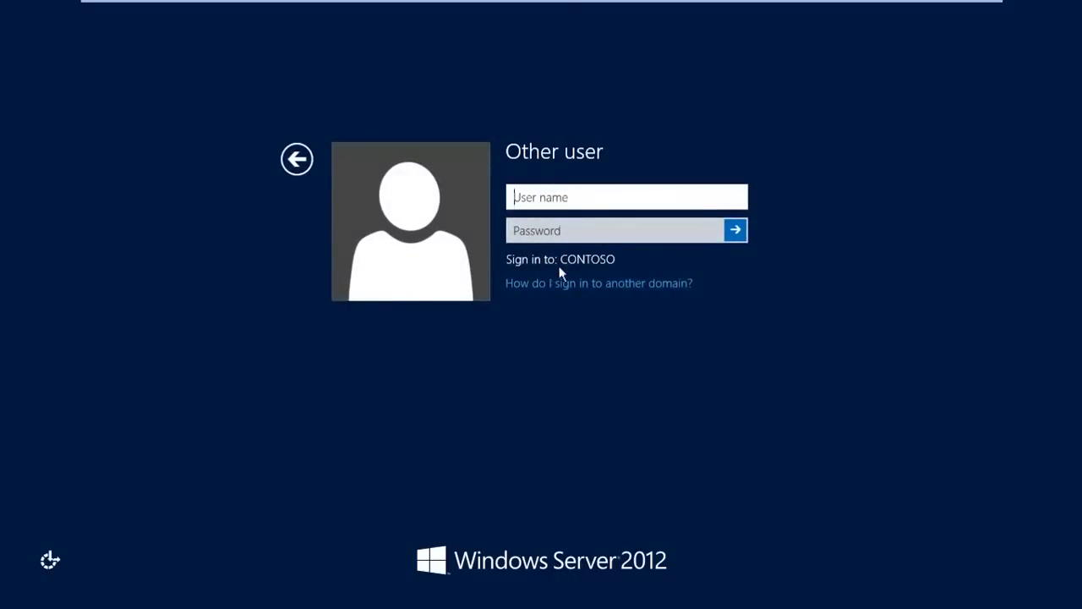
type("administrator")
key("Tab")
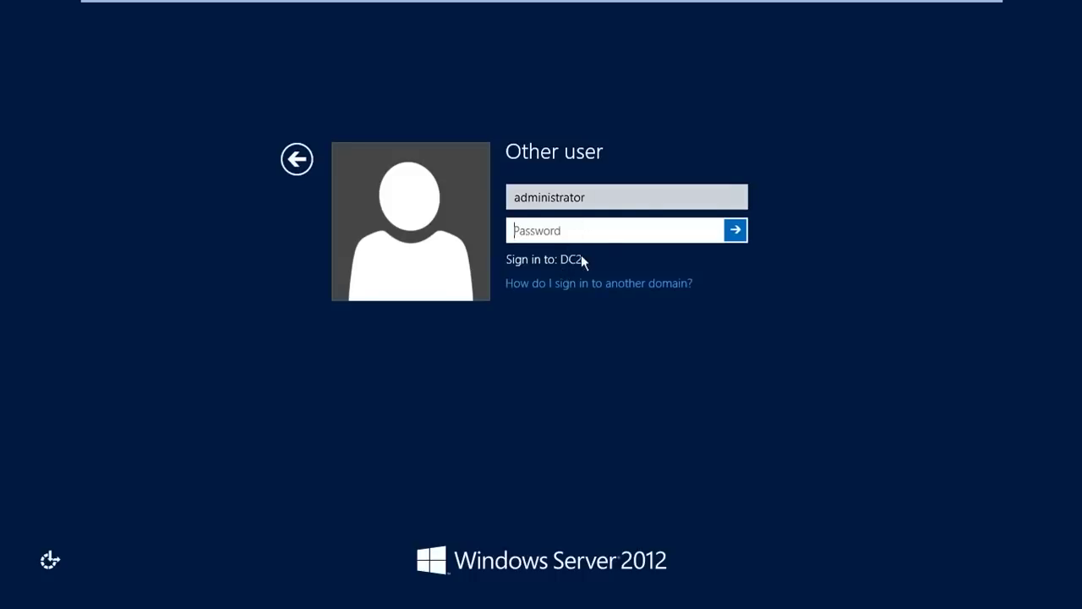
left_click(515, 197)
type("CONTOS")
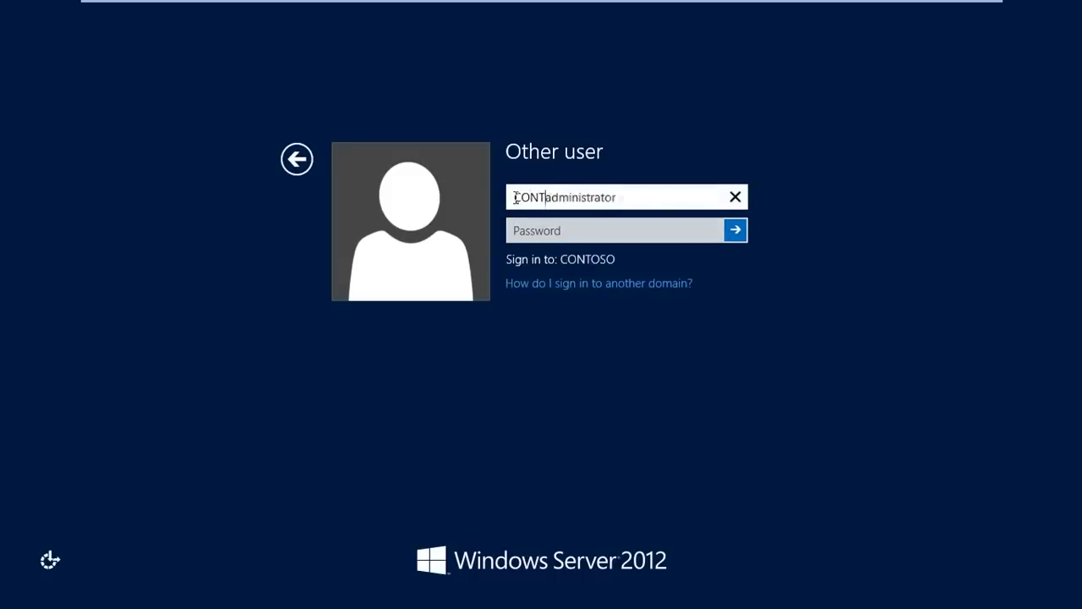
type("O\\")
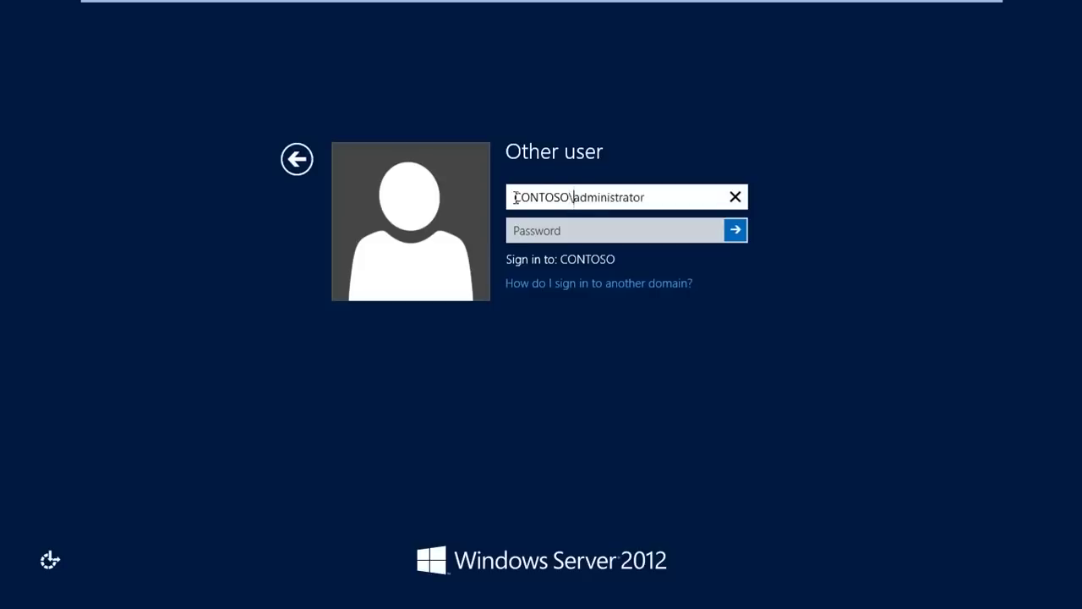
left_click(539, 230)
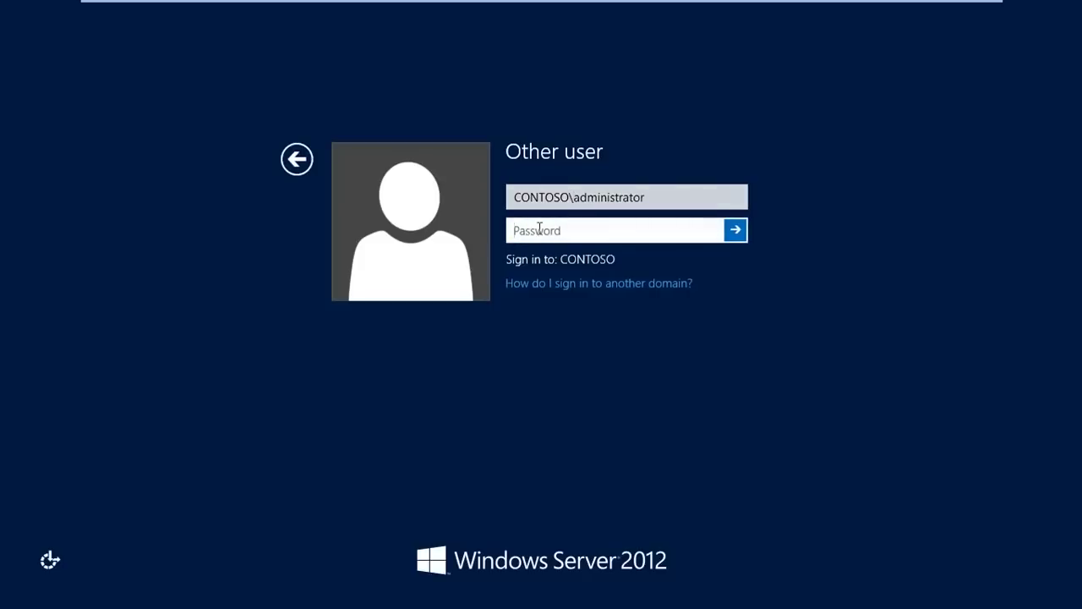
type("**********")
Submit the domain credentials and wait for the Server Manager Dashboard to load
key("Return")
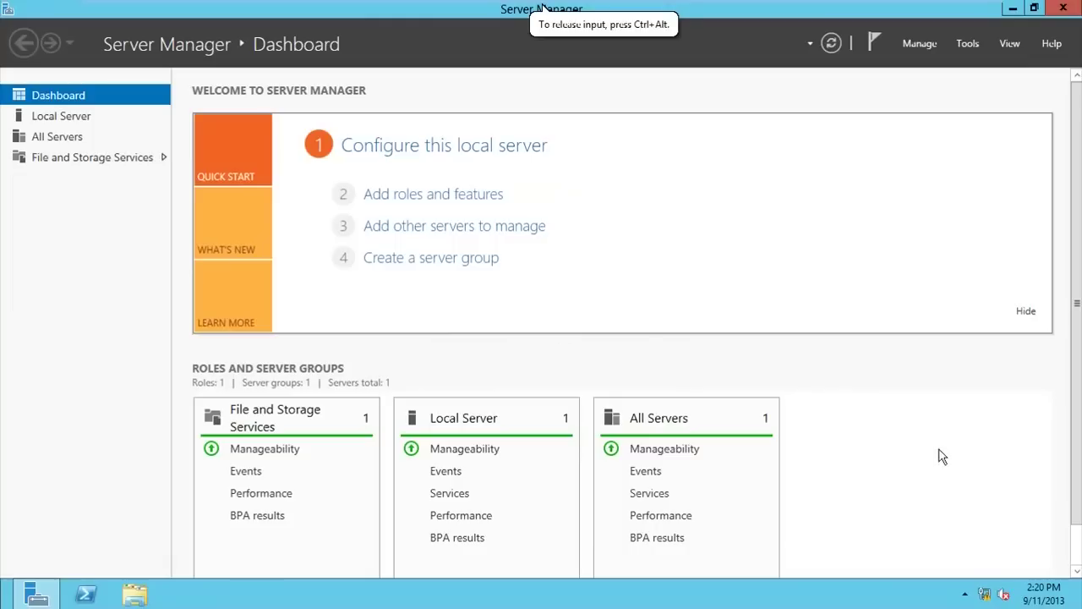
Open Network Connections through the tray's Network and Sharing Center, Change adapter settings
right_click(988, 596)
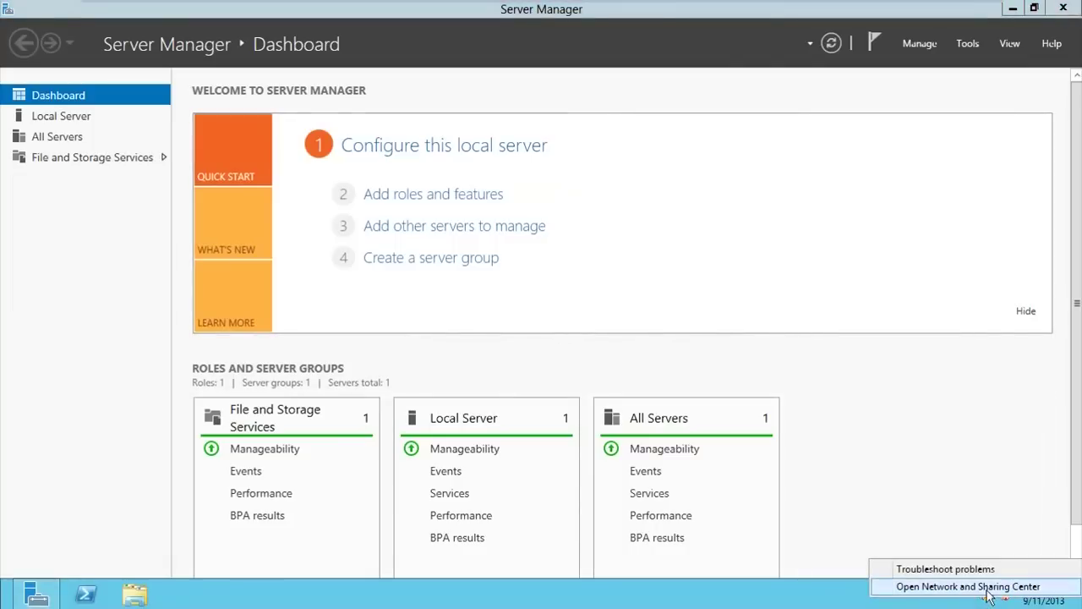
left_click(994, 586)
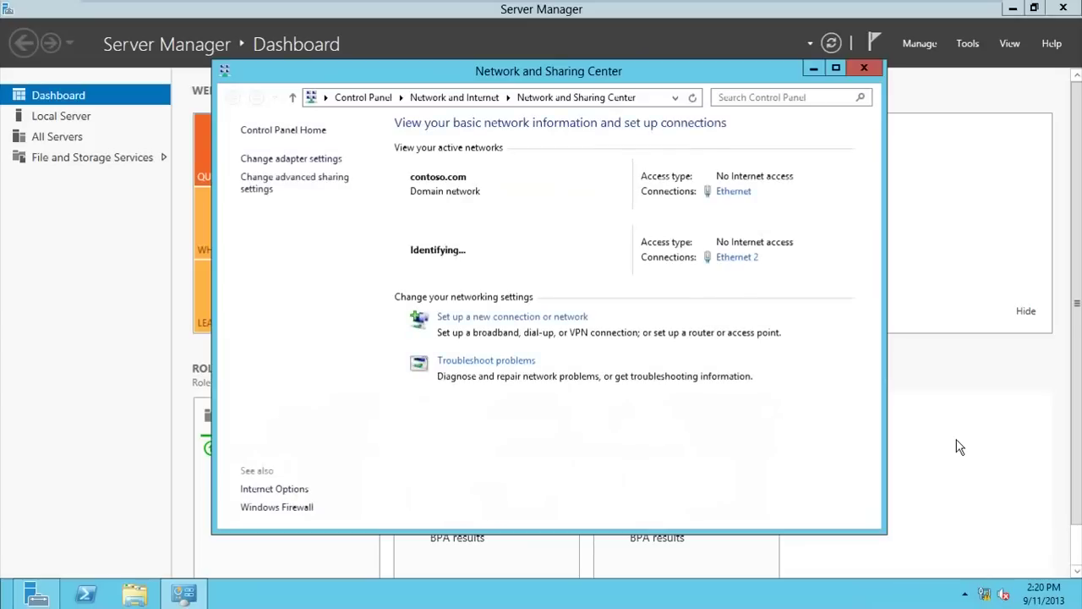
left_click(322, 166)
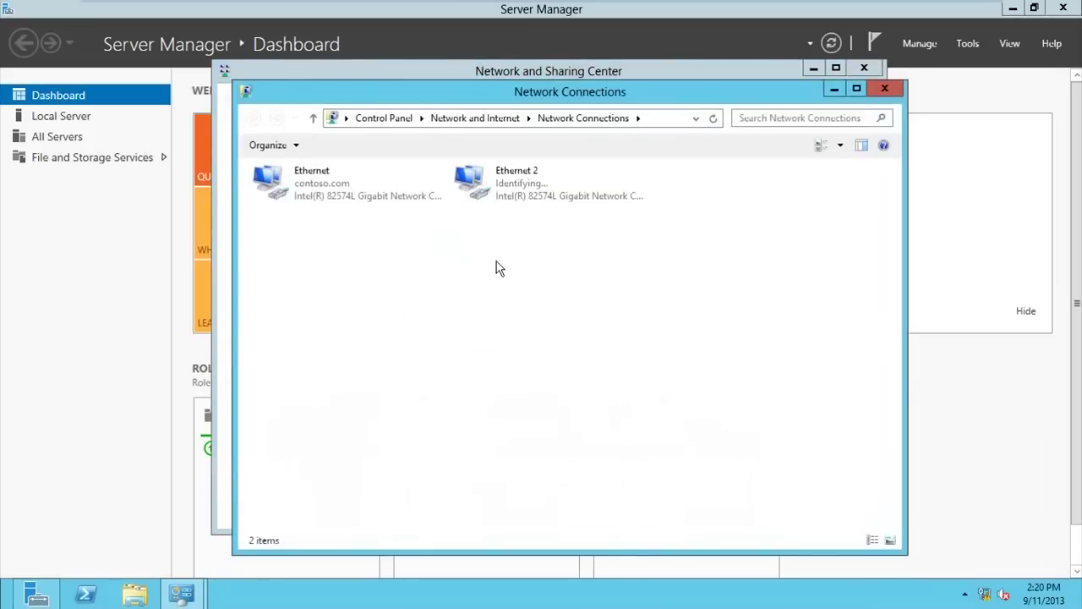
left_click(344, 193)
left_click(537, 203)
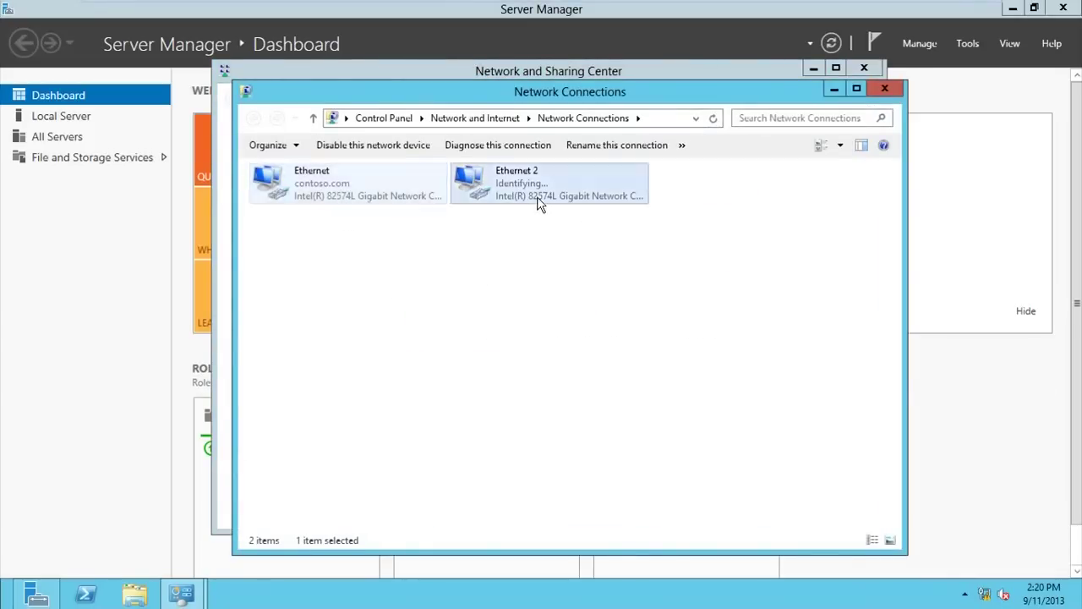
left_click(358, 201)
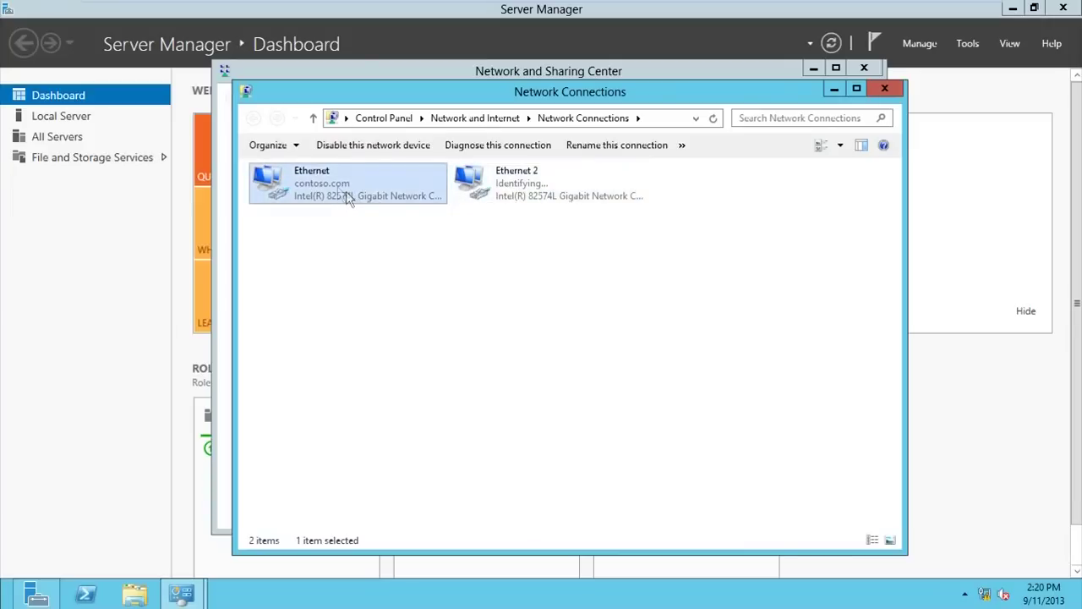
Review the Ethernet adapter's existing static IPv4 settings and close them unchanged
right_click(339, 192)
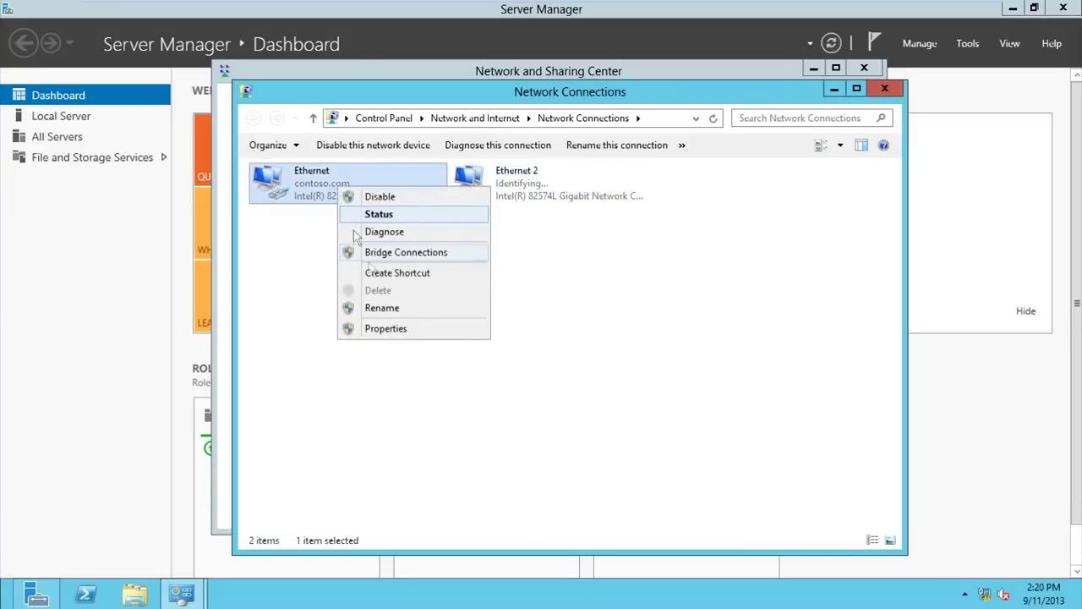
left_click(380, 327)
double_click(389, 382)
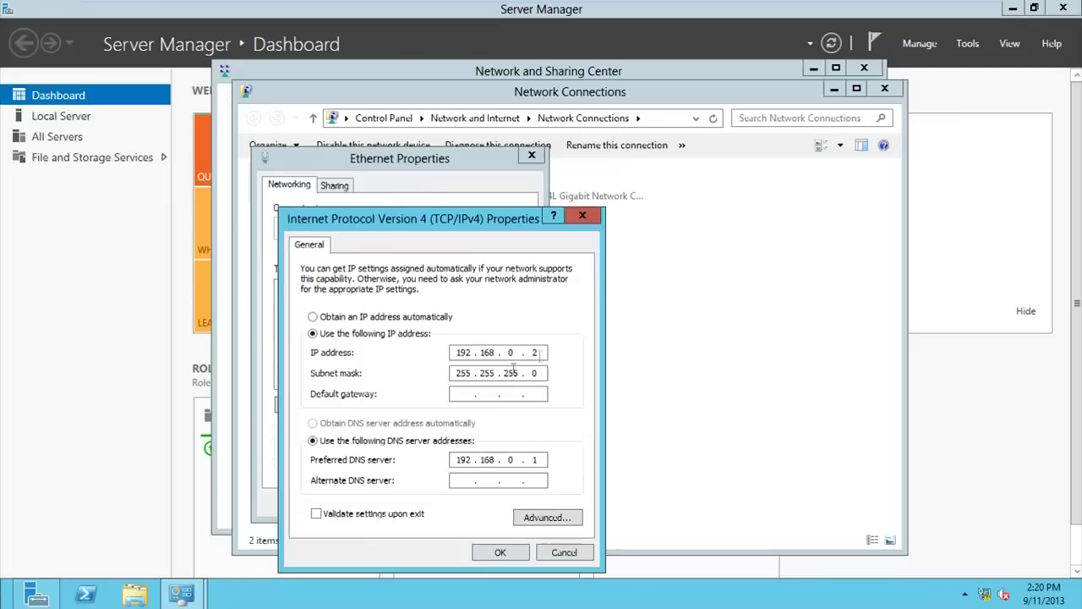
left_click(568, 553)
left_click(531, 154)
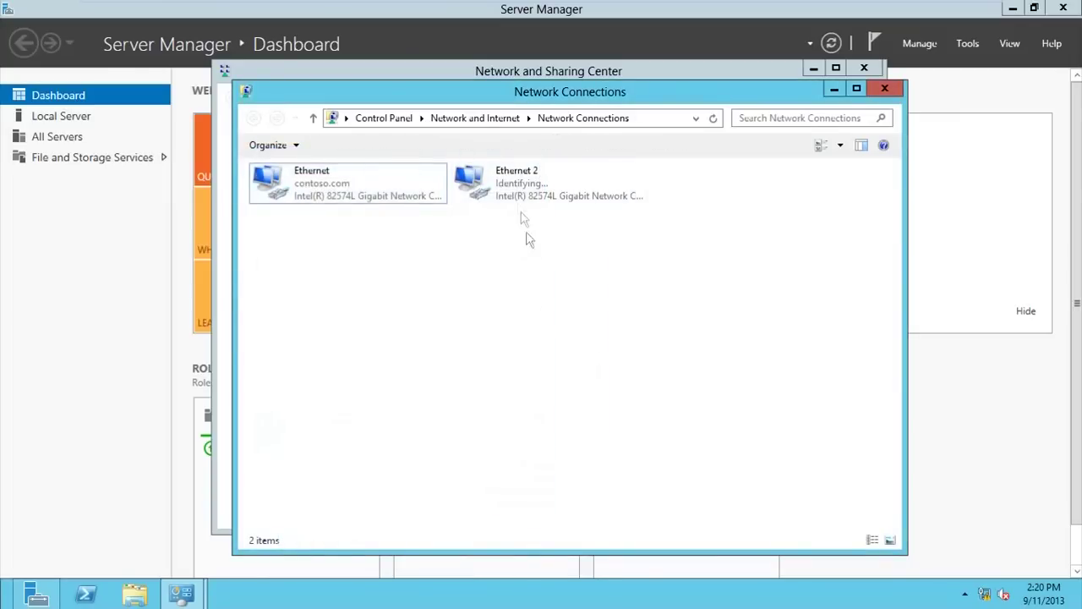
left_click(516, 207)
Open Ethernet 2's IPv4 properties and switch to a manually assigned IP address
right_click(504, 200)
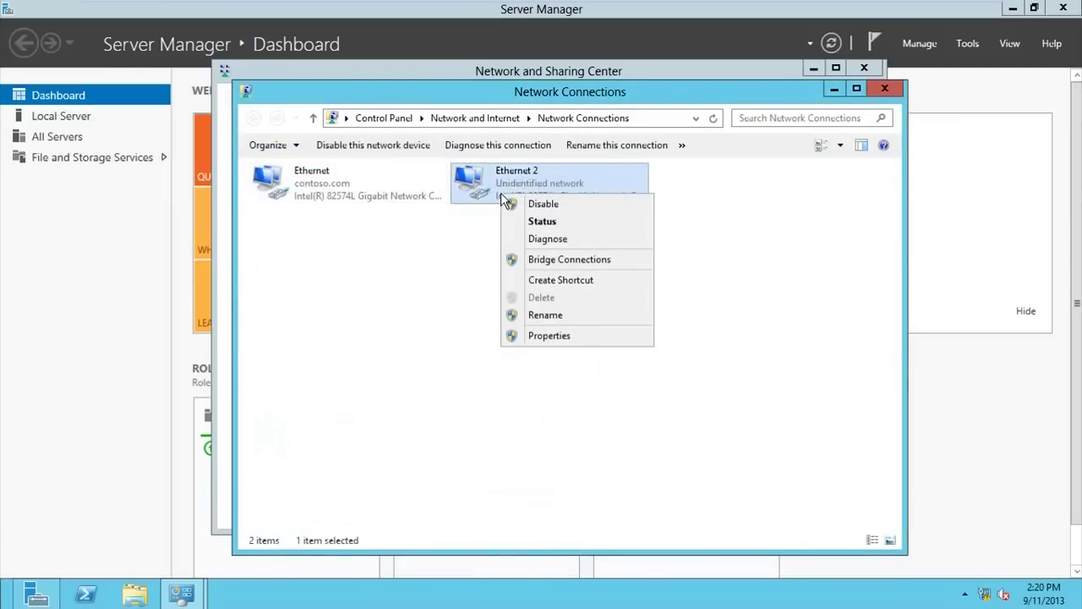
left_click(548, 336)
left_click(414, 382)
double_click(414, 381)
left_click(392, 335)
Enter IP 40.40.5.5 with subnet mask 255.0.0.0 and save both dialogs
left_click(466, 354)
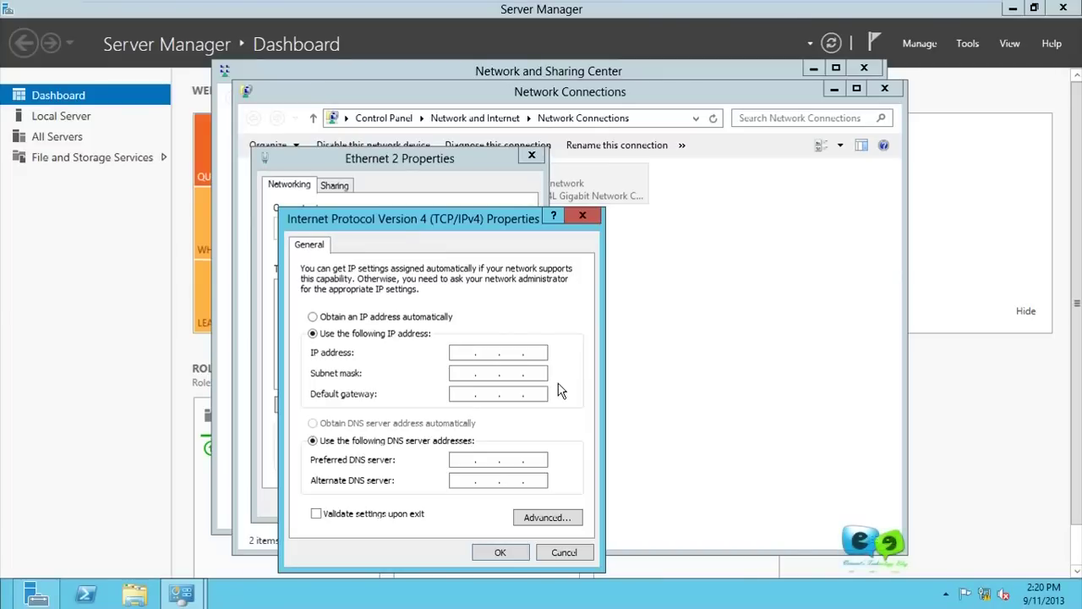
type("40 . 40 . .")
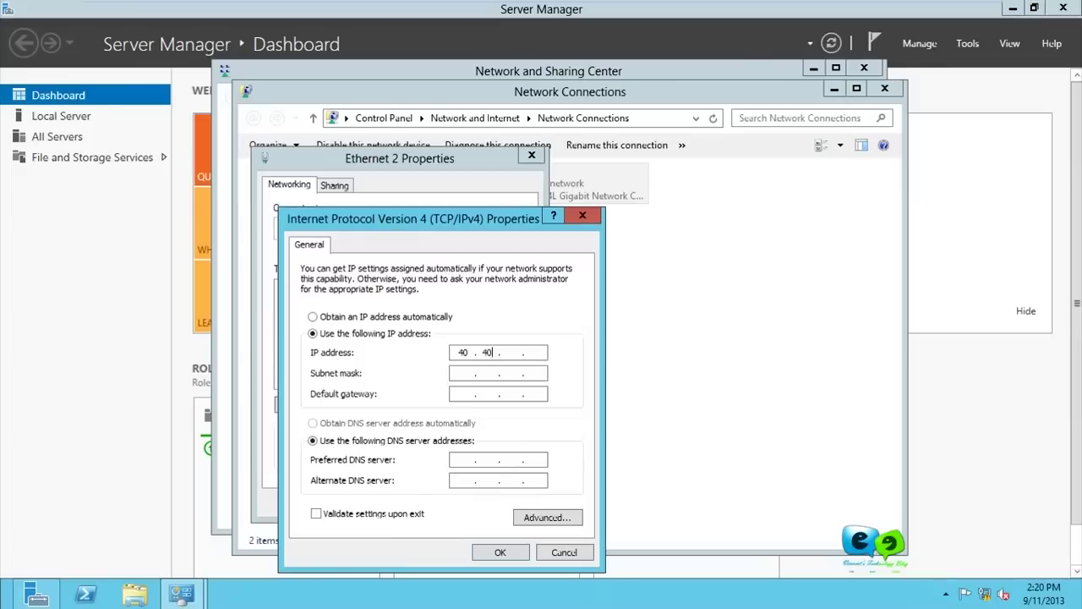
type("0")
key("BackSpace")
type("5 . 5")
key("Tab")
key("Tab")
key("Tab")
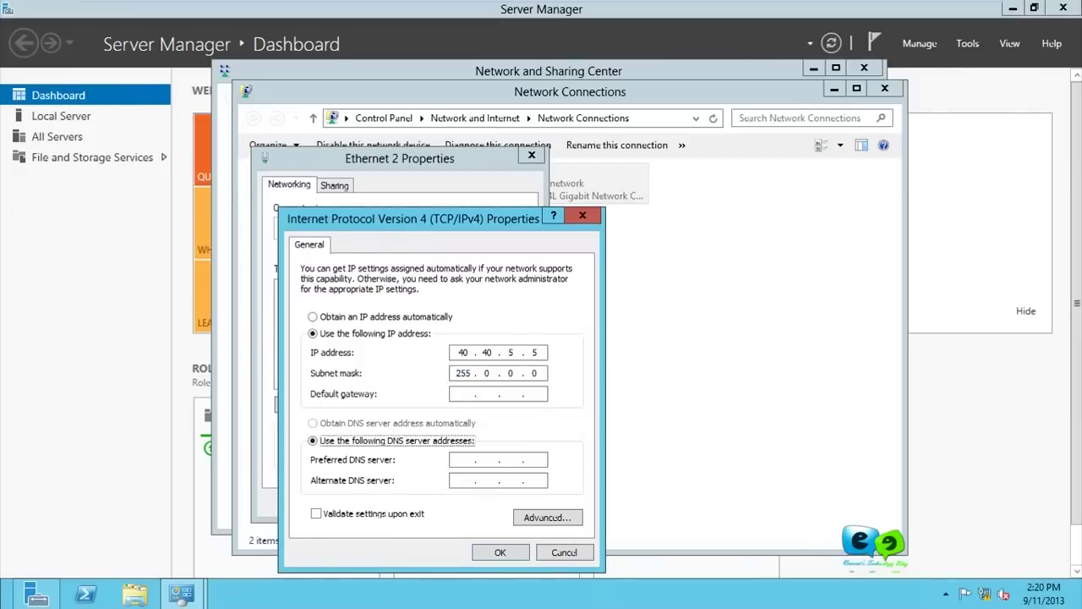
left_click(498, 553)
left_click(464, 507)
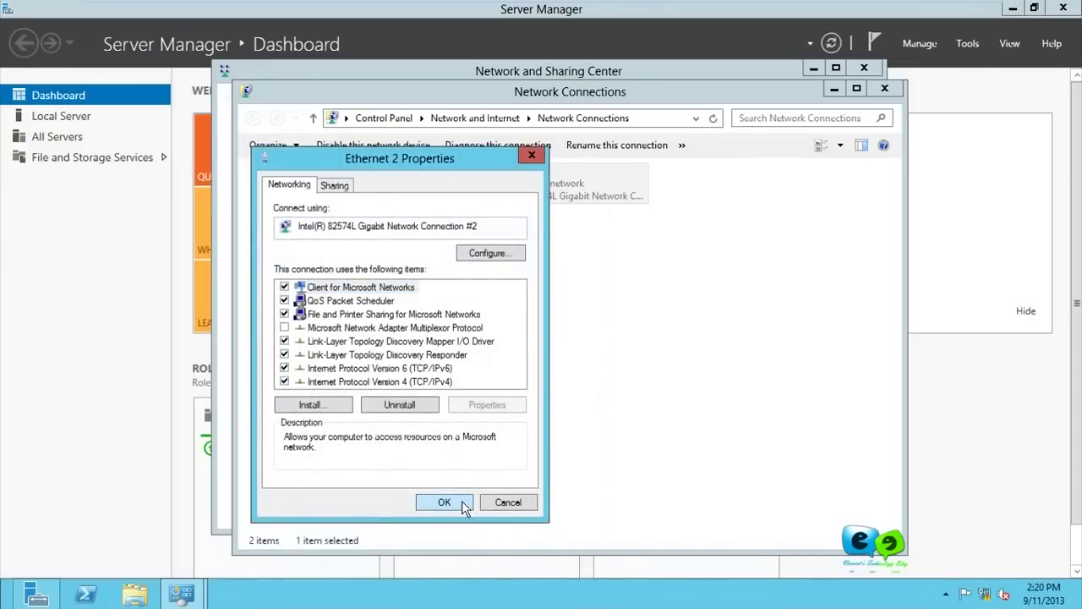
left_click(446, 501)
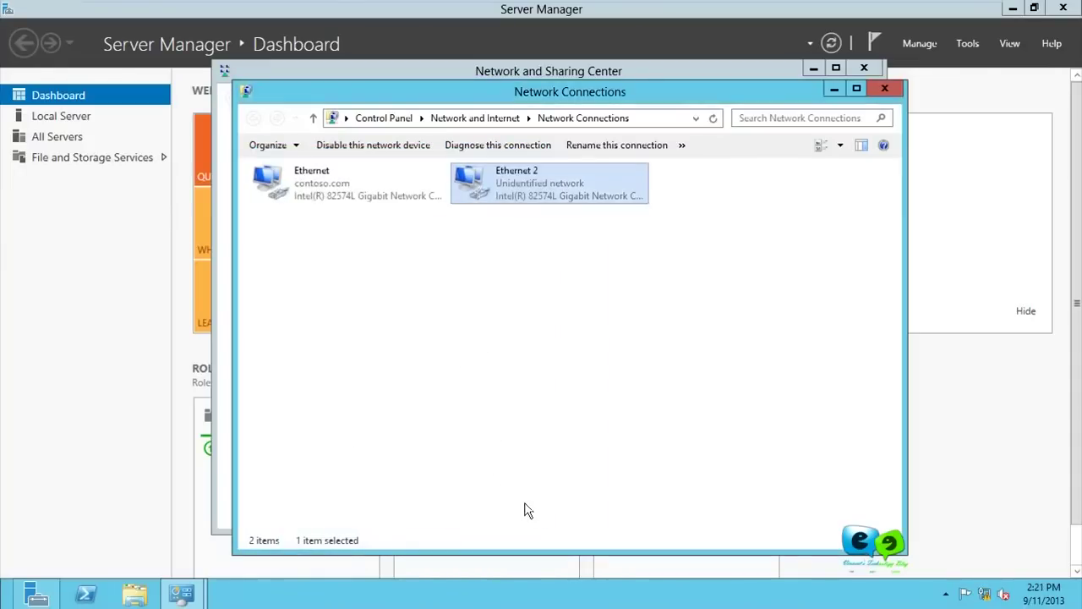
Rename the Ethernet adapter to Internal
left_click(547, 336)
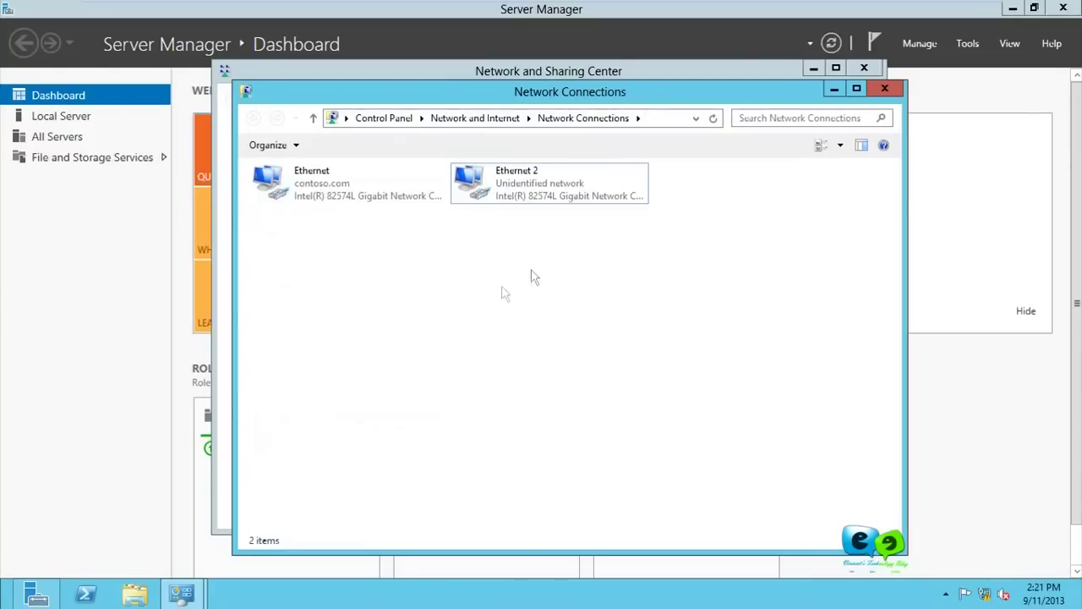
left_click(319, 191)
right_click(318, 192)
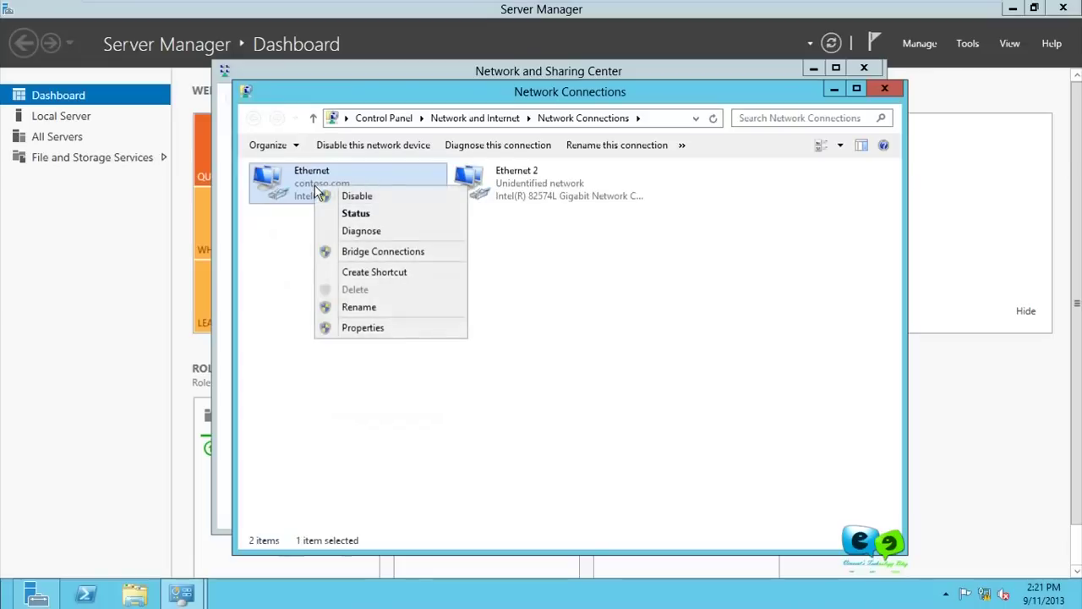
left_click(349, 307)
type("Inter")
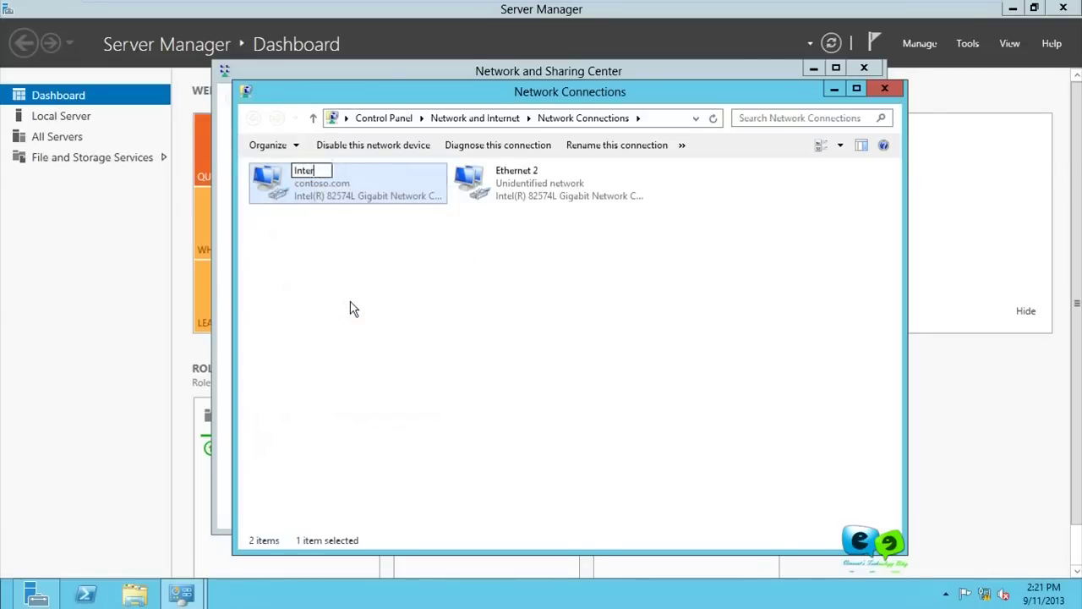
type("nal")
key("Return")
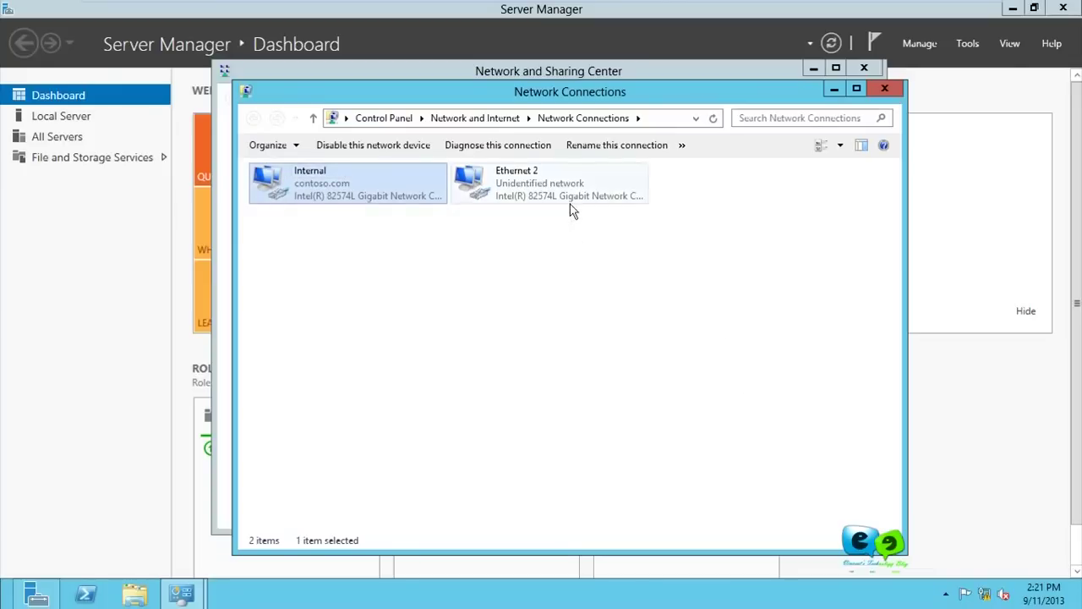
Rename the Ethernet 2 adapter to External
right_click(562, 206)
right_click(527, 189)
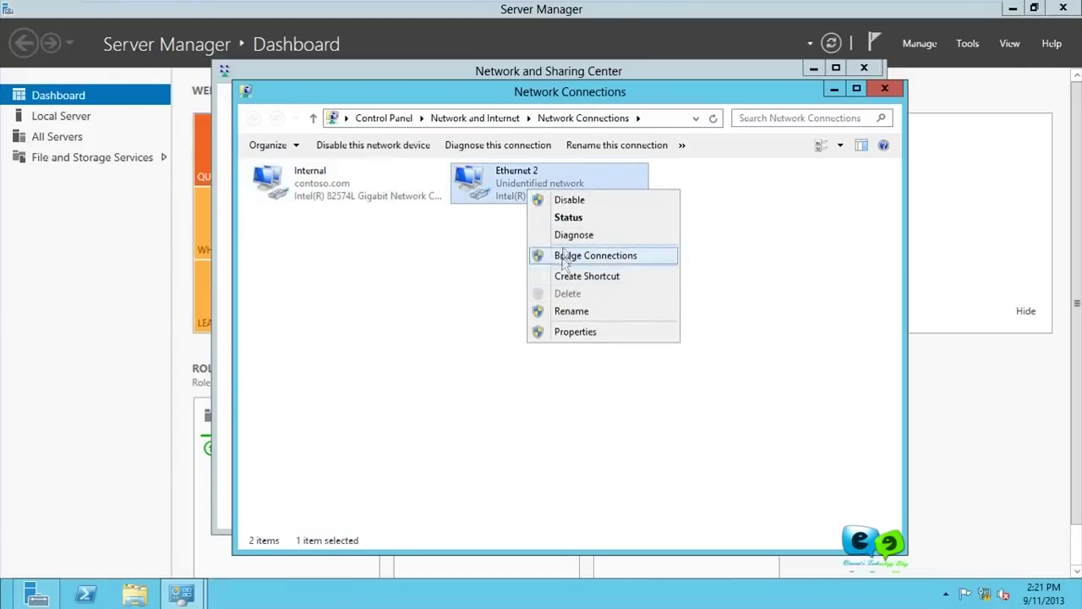
left_click(572, 311)
type("External")
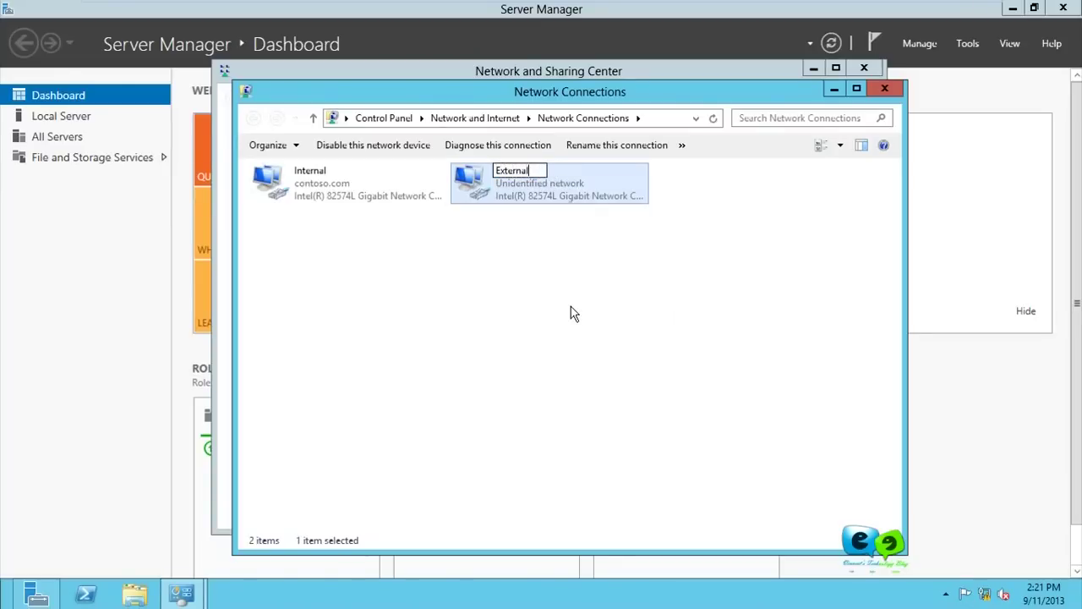
key("Return")
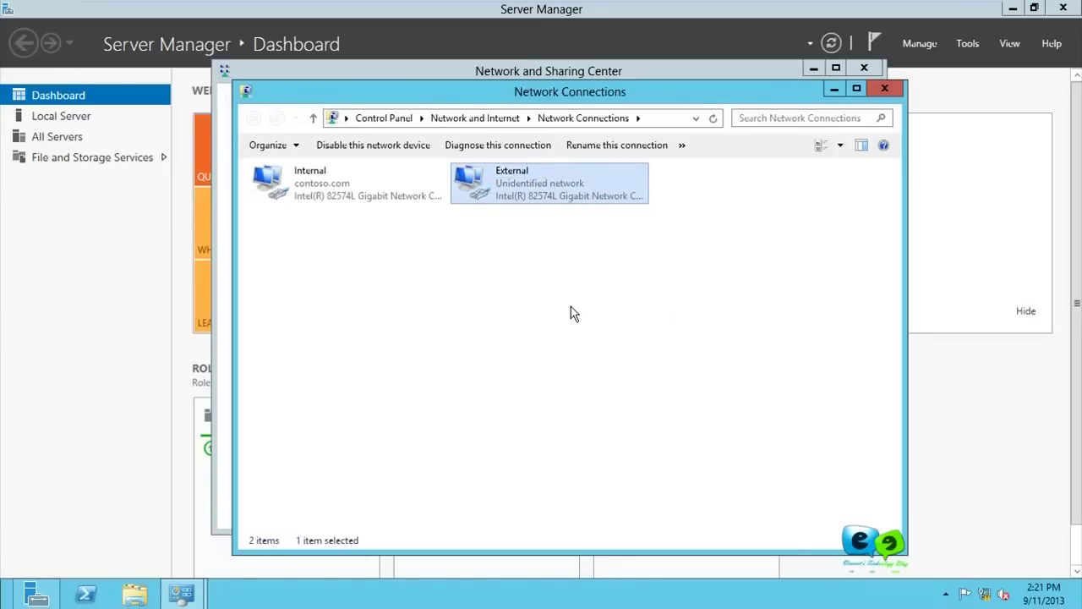
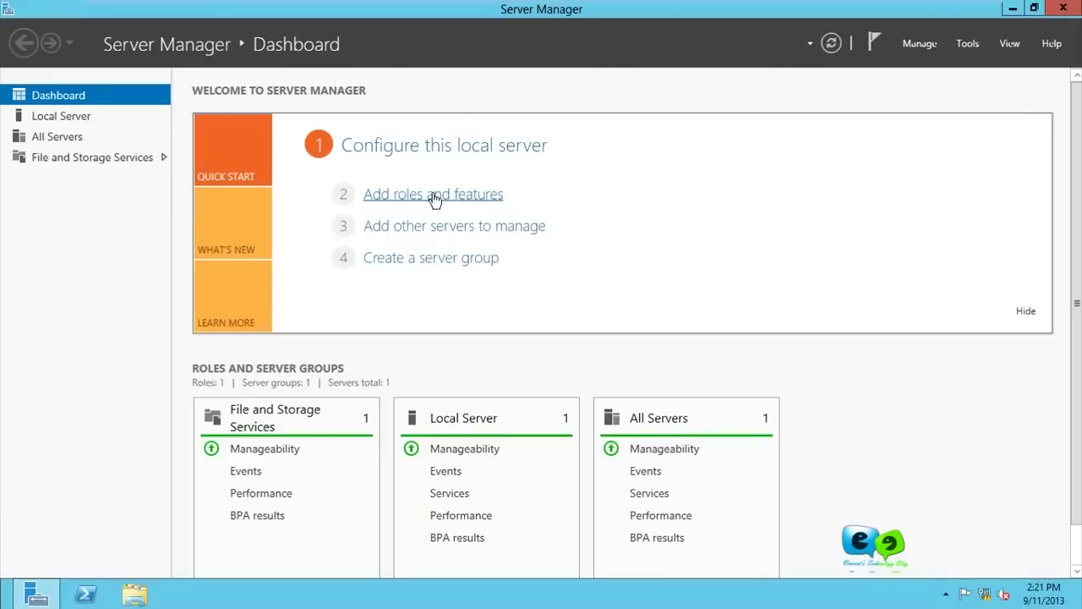
Start the Add Roles and Features Wizard as a role-based installation targeting DC2.contoso.com
left_click(434, 198)
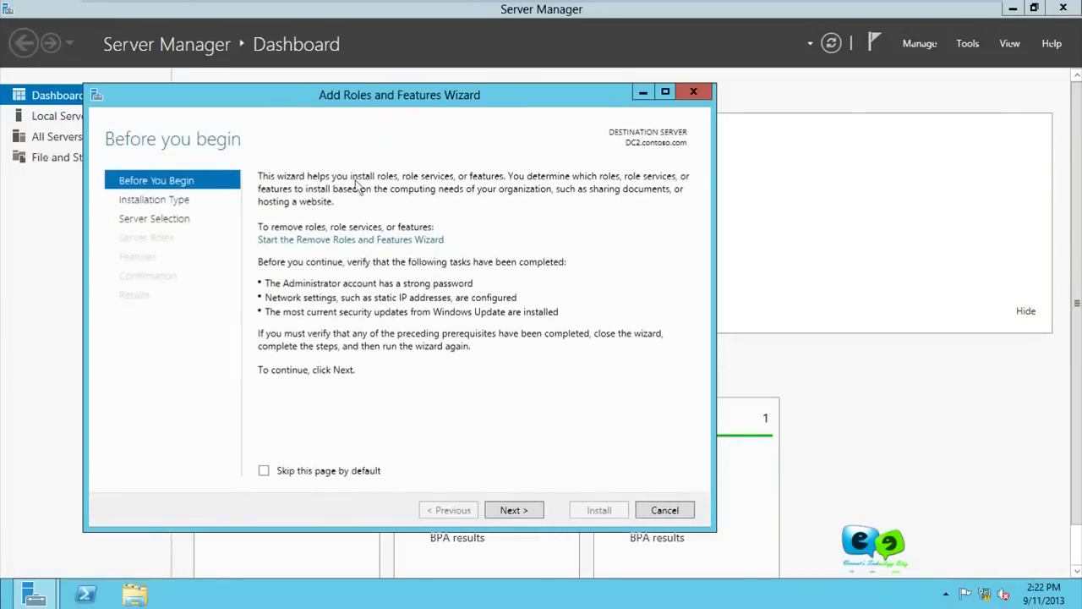
left_click(511, 514)
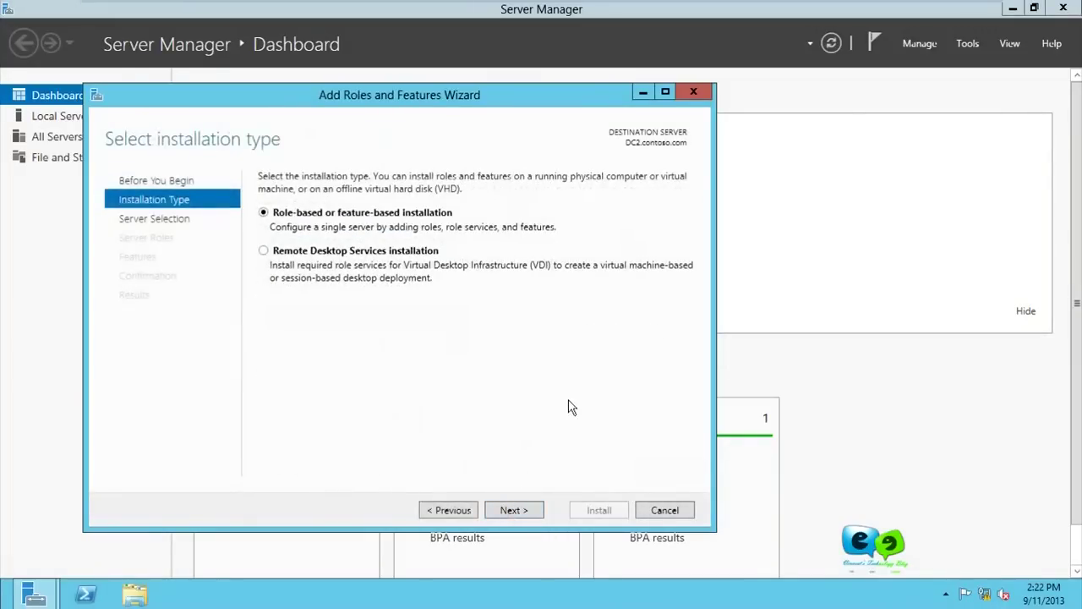
left_click(513, 509)
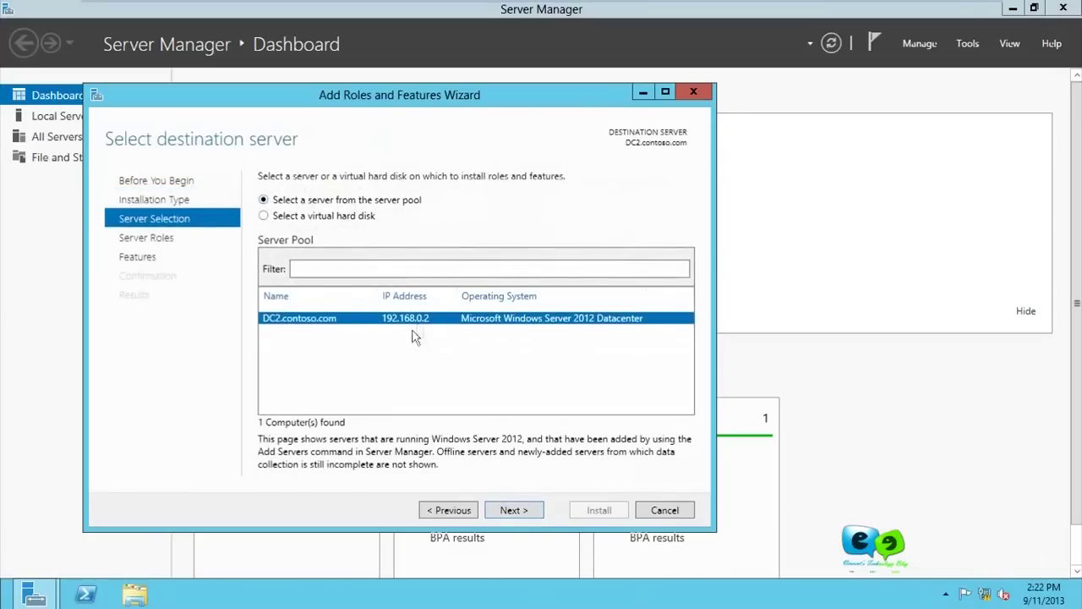
left_click(511, 510)
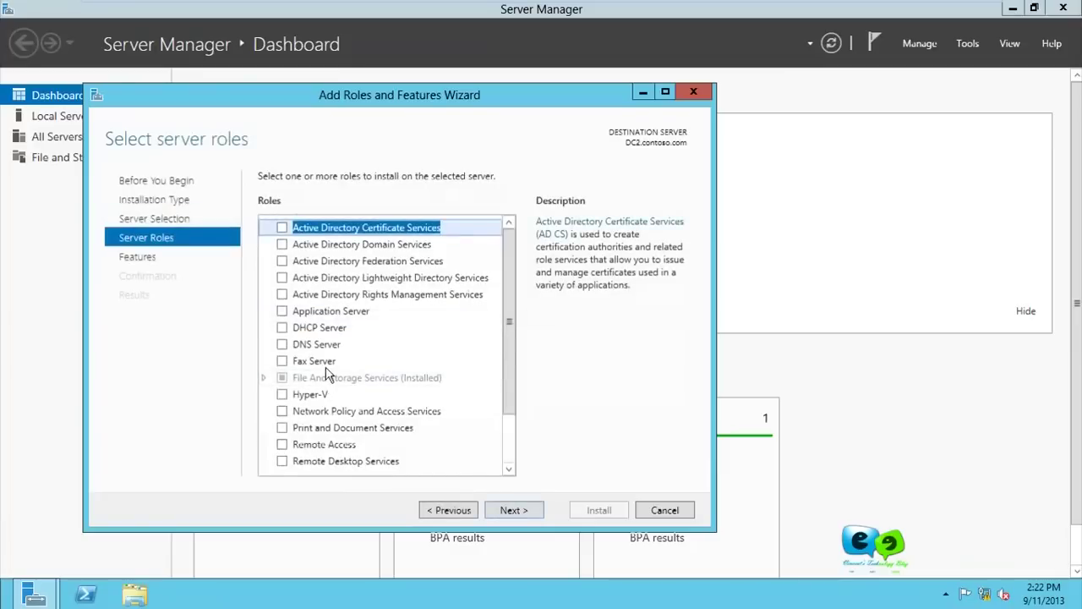
left_click_drag(510, 313, 510, 368)
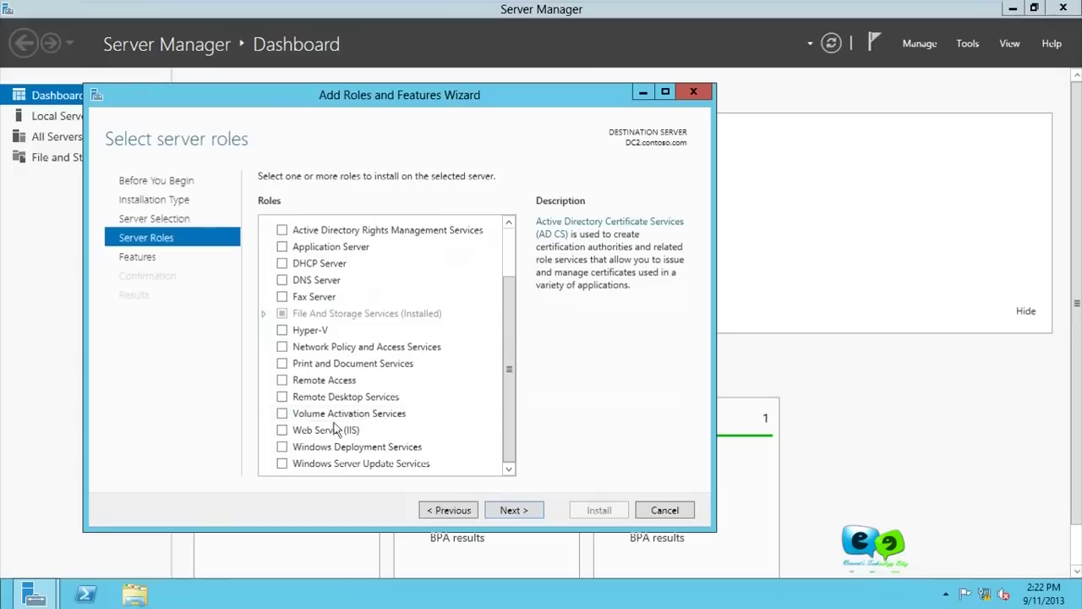
Select the Remote Access role along with its required features
left_click(283, 383)
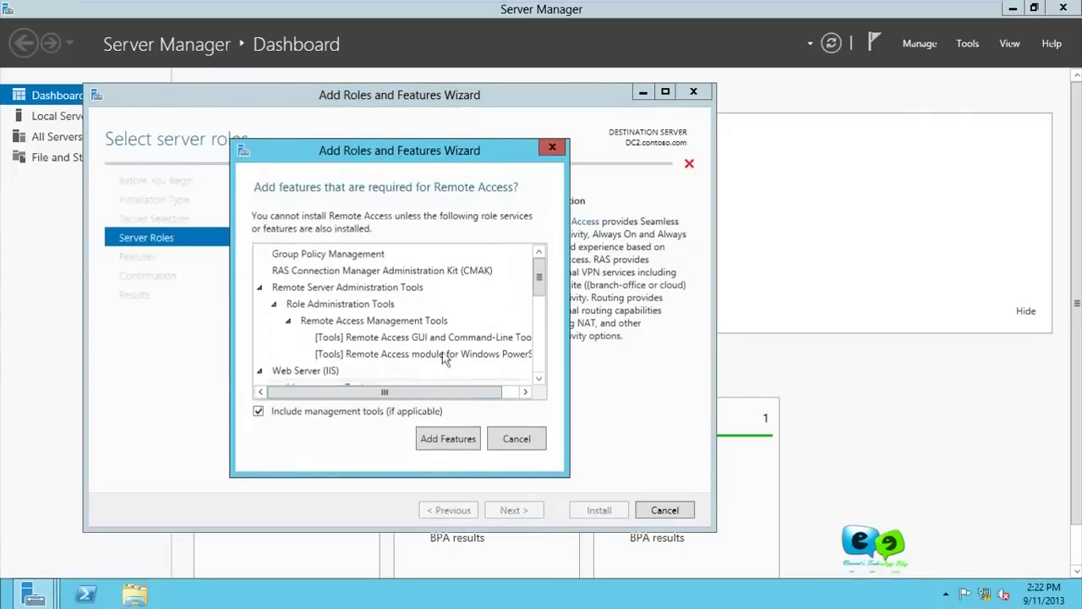
left_click_drag(539, 275, 537, 360)
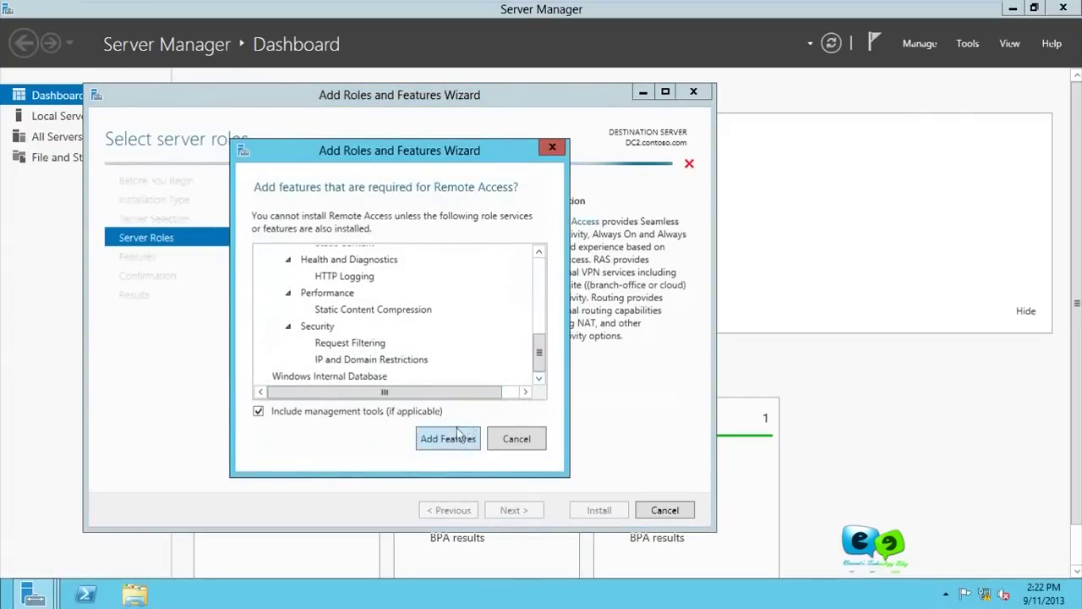
left_click(448, 438)
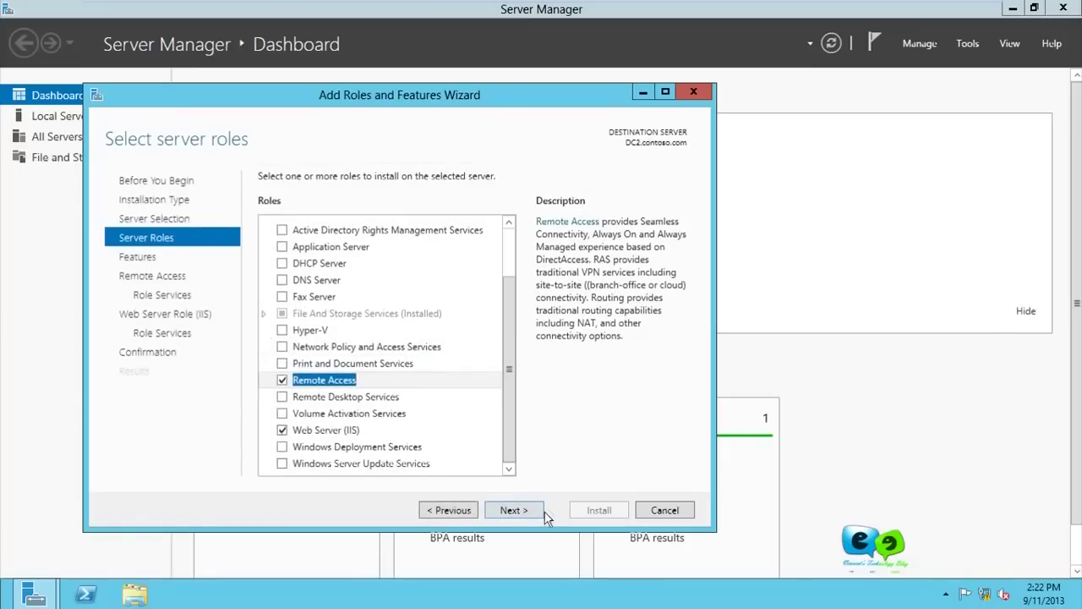
Keep DirectAccess and VPN (RAS) and default Web Server (IIS) services, reaching confirmation
left_click(514, 510)
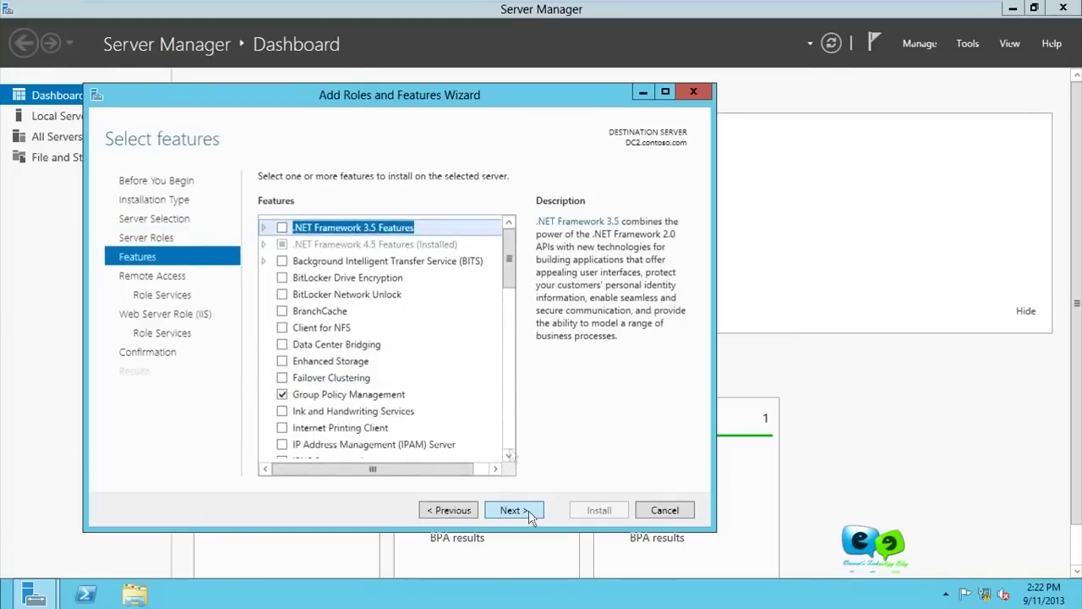
left_click_drag(509, 254, 522, 423)
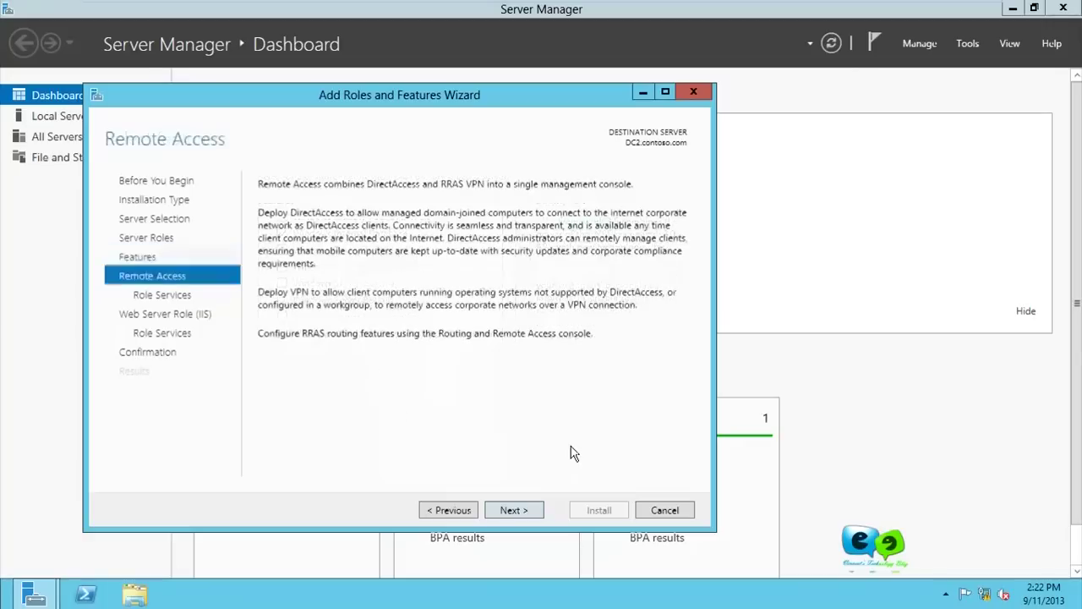
left_click(530, 515)
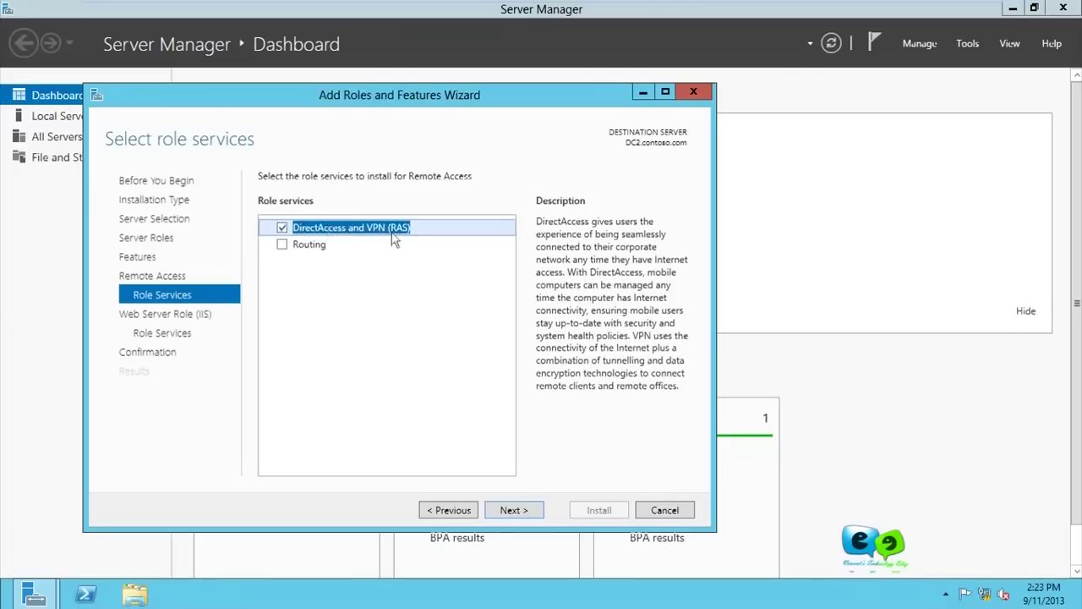
left_click(519, 514)
left_click(524, 511)
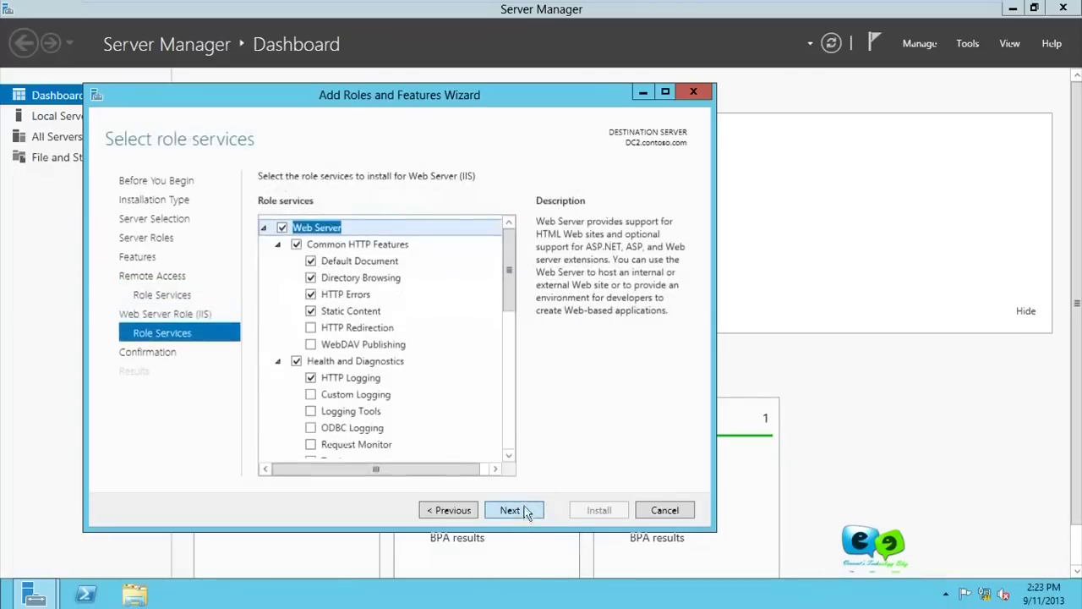
left_click(529, 511)
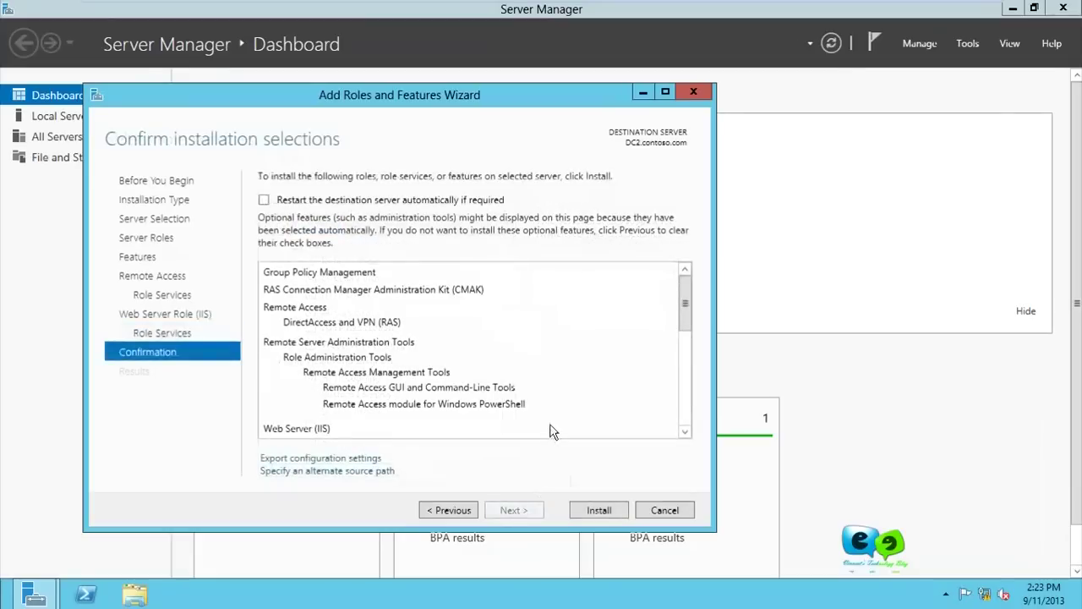
Install the selected roles and launch the Remote Access Getting Started Wizard
left_click(597, 511)
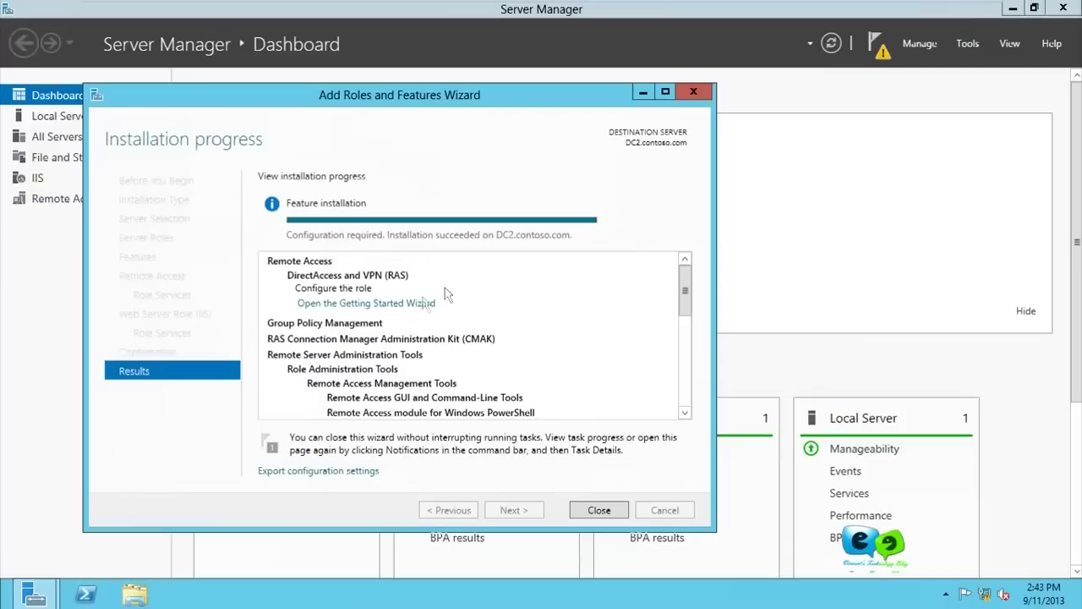
left_click(369, 307)
mouse_move(56, 590)
left_click_drag(512, 104, 551, 111)
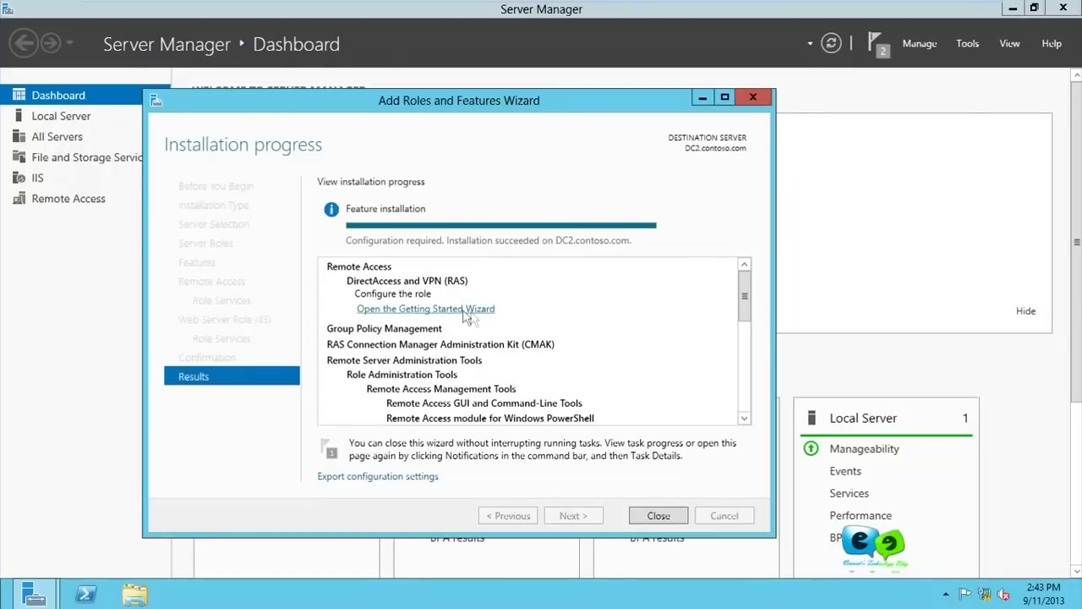
mouse_move(746, 298)
left_mouse_down()
mouse_move(751, 322)
mouse_move(749, 300)
left_mouse_up()
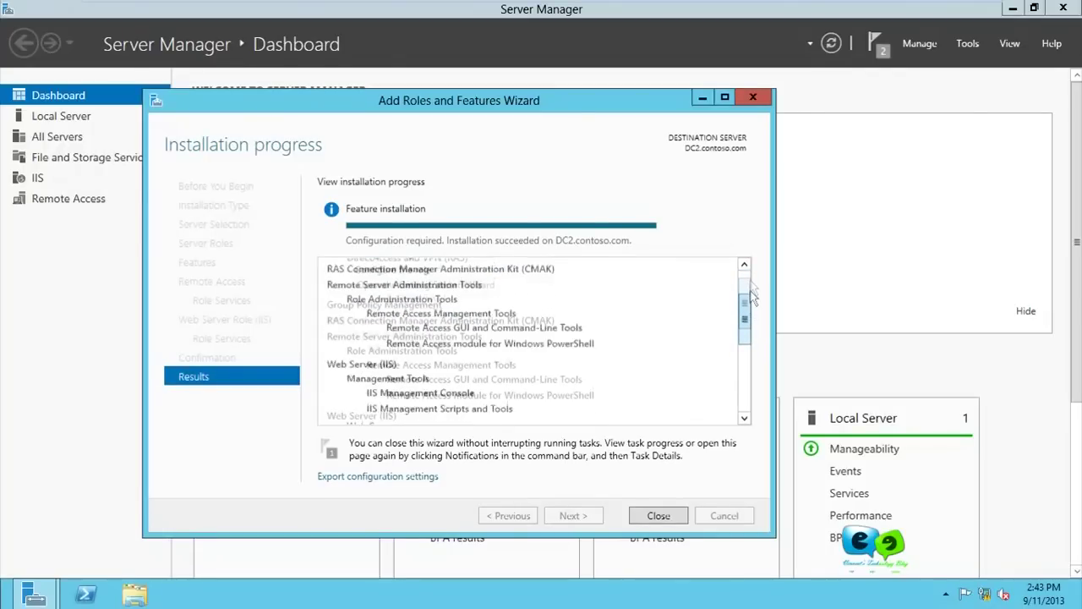
Relaunch the Getting Started Wizard, dismiss the already-running error, and minimize Server Manager
left_click(482, 309)
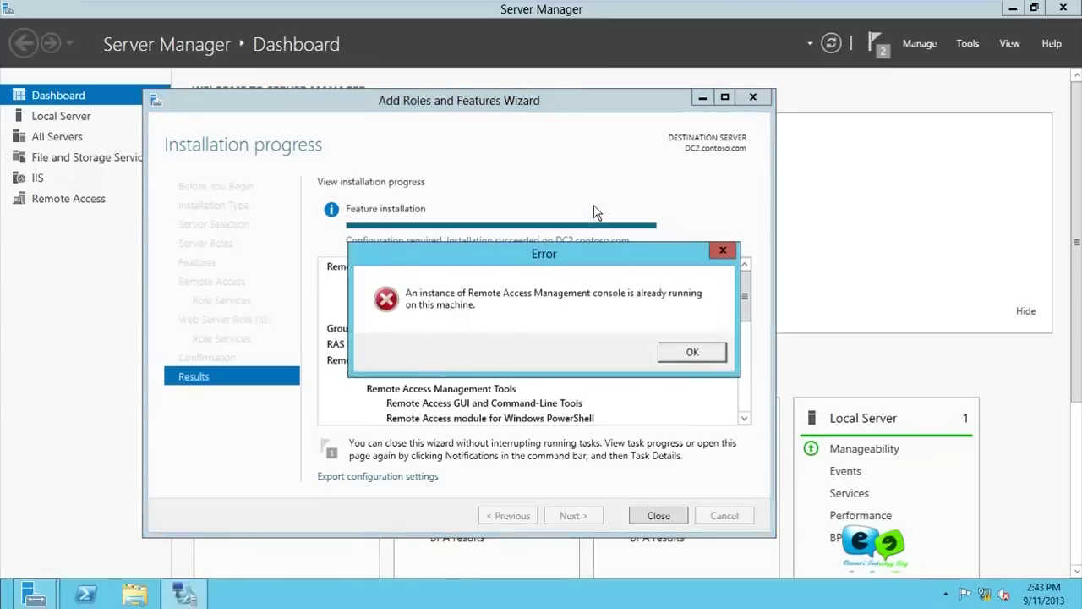
left_click(693, 355)
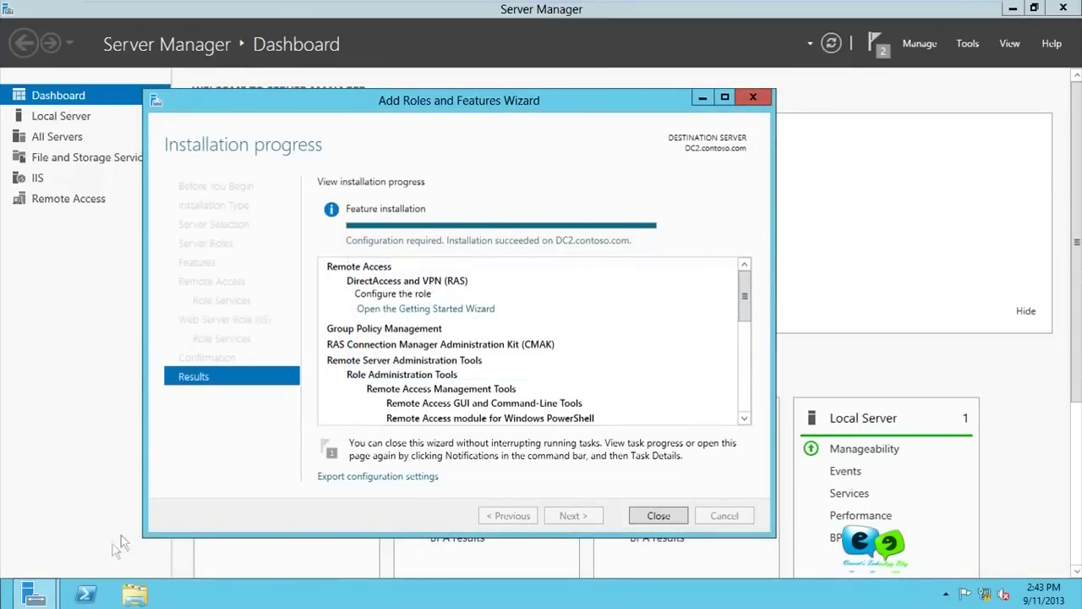
mouse_move(38, 595)
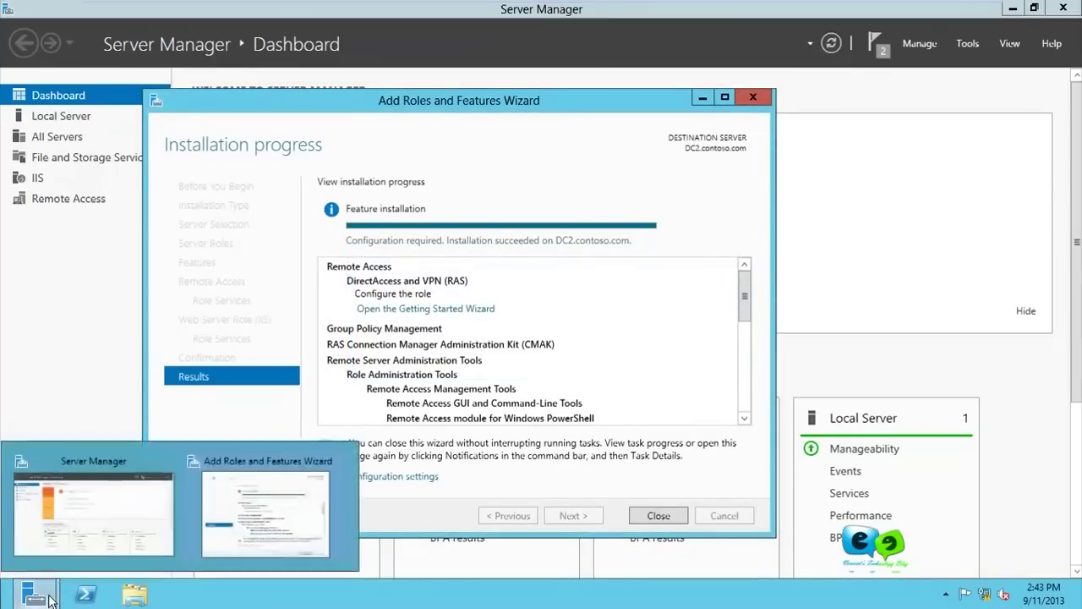
left_click(325, 531)
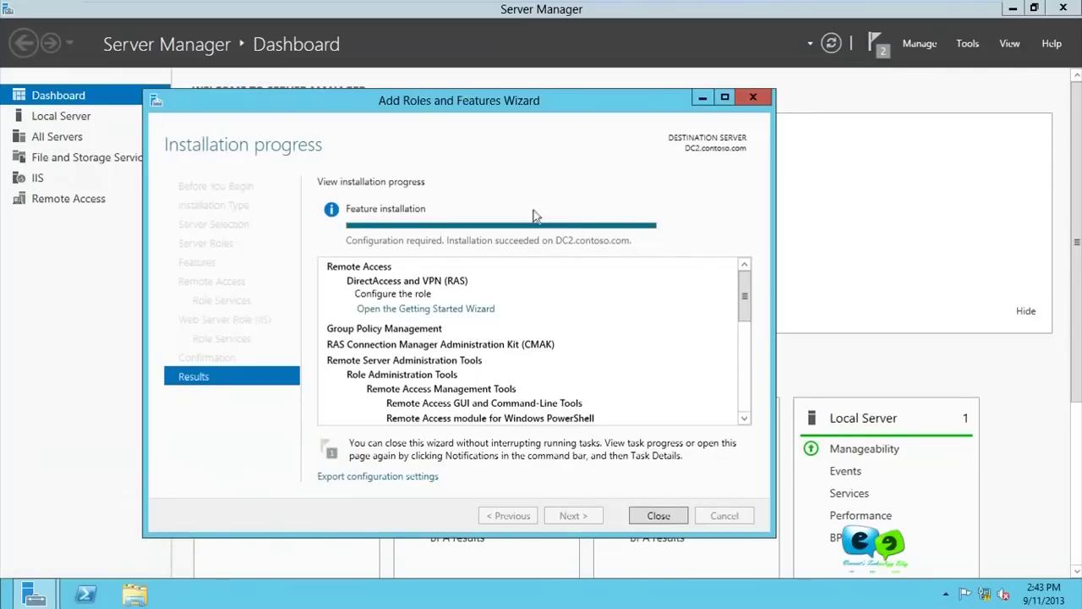
left_click(1014, 8)
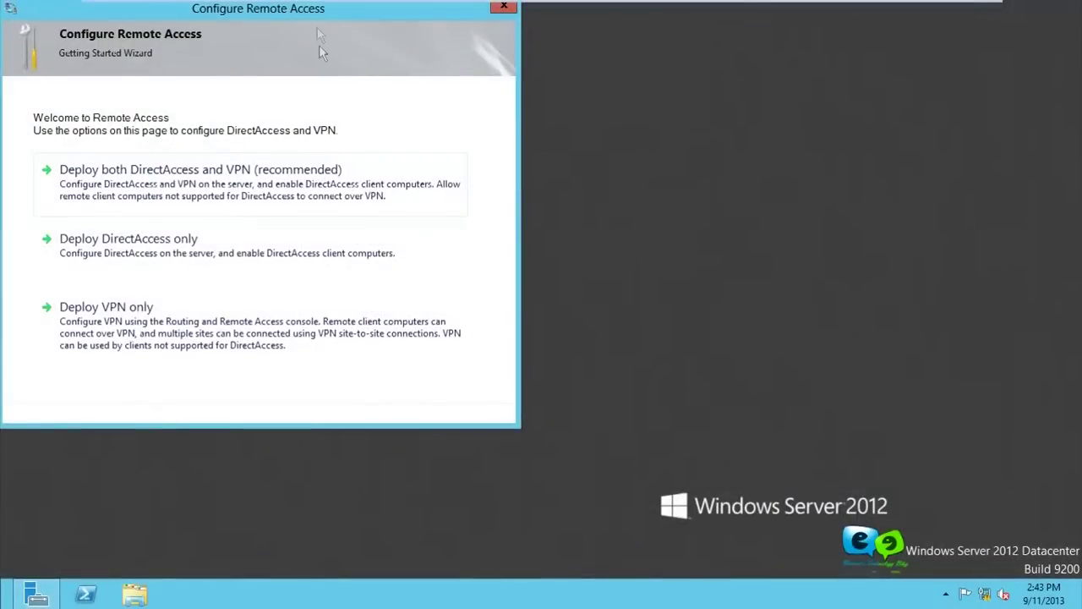
Choose Deploy VPN only in the Getting Started Wizard
left_click_drag(324, 12, 343, 15)
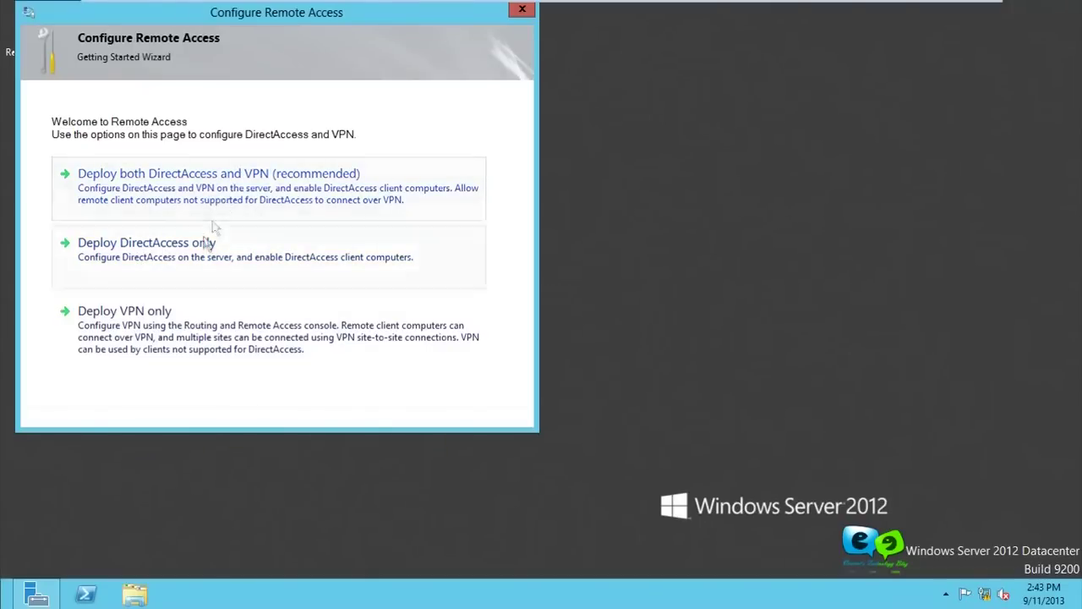
left_click(137, 323)
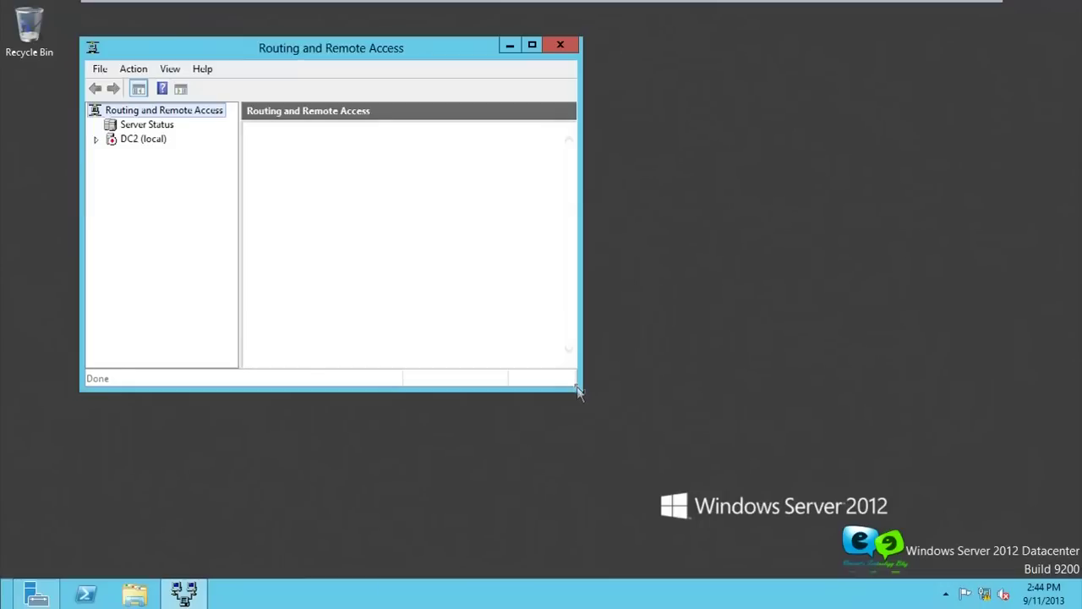
Enlarge the console and start Configure and Enable Routing and Remote Access on DC2 (local)
left_click_drag(583, 391, 798, 492)
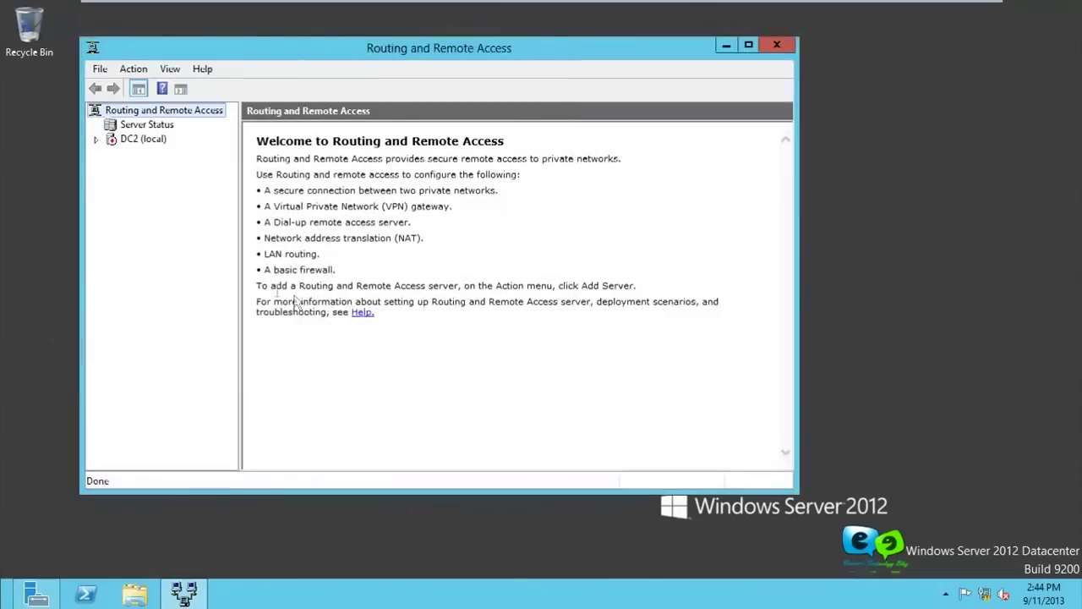
left_click_drag(238, 245, 255, 248)
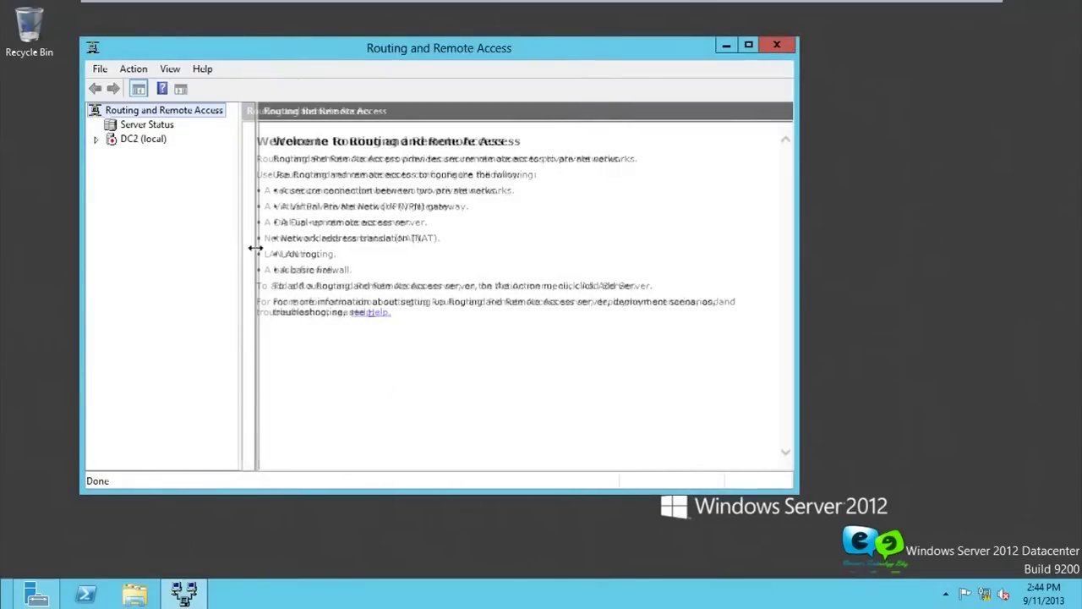
left_click(95, 139)
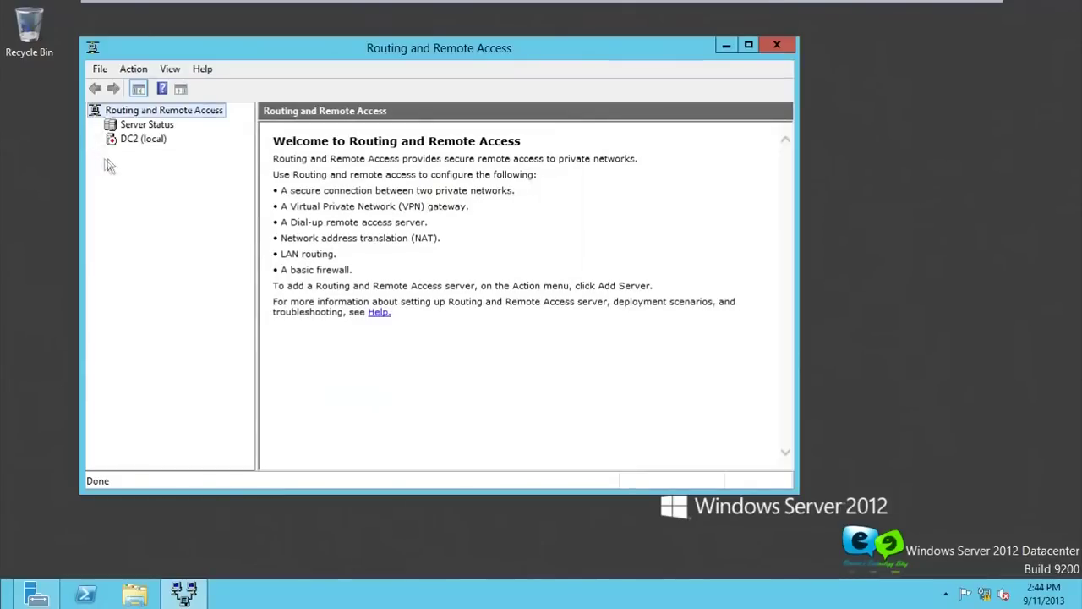
right_click(125, 139)
left_click(139, 152)
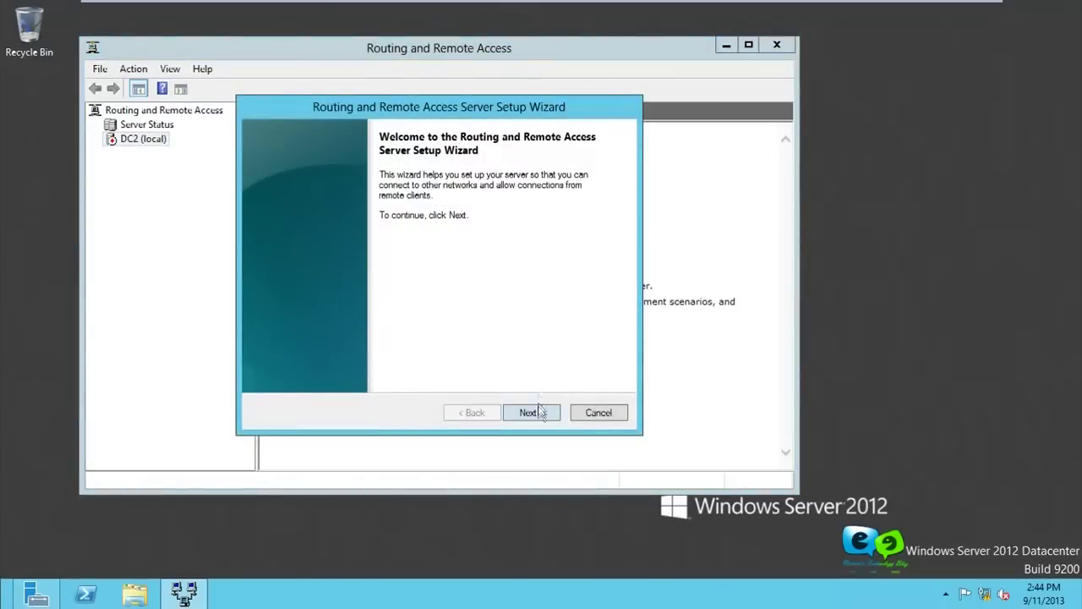
Complete a custom configuration with VPN access and start the Routing and Remote Access service
left_click(542, 414)
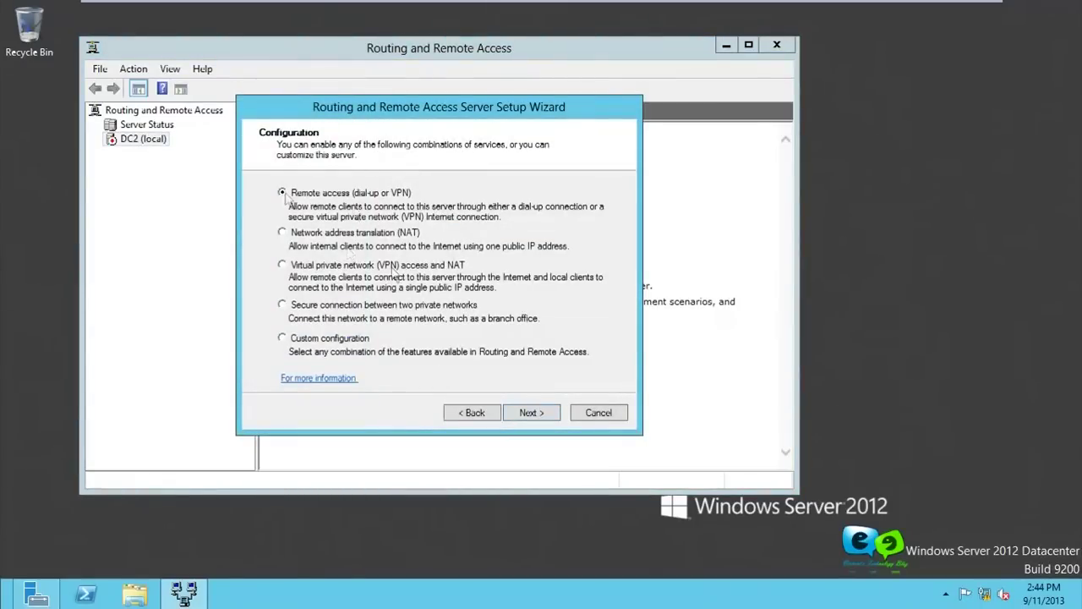
left_click(284, 339)
left_click(526, 413)
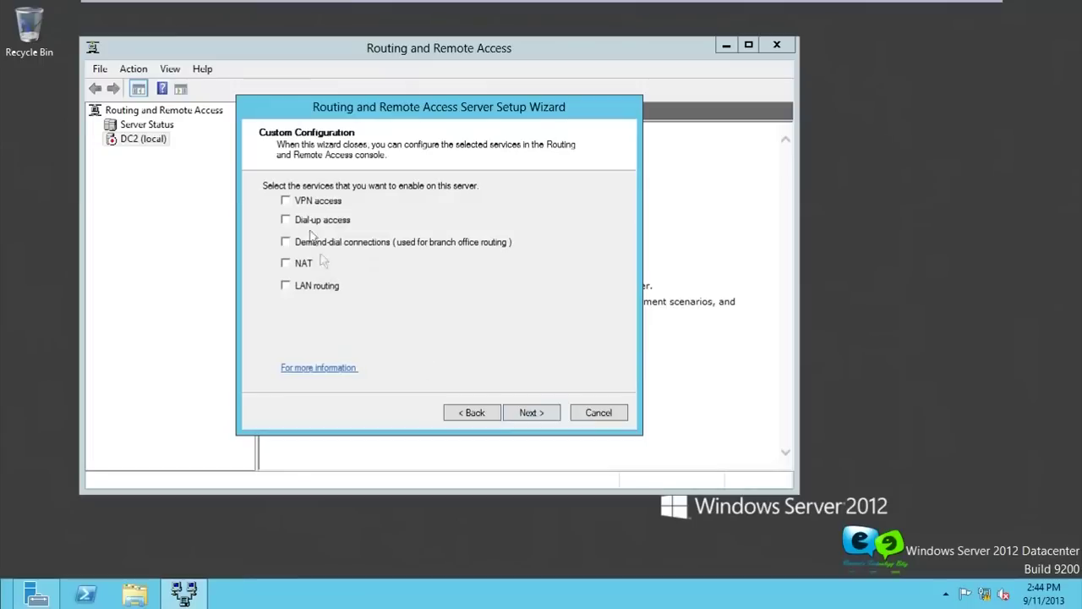
left_click(526, 412)
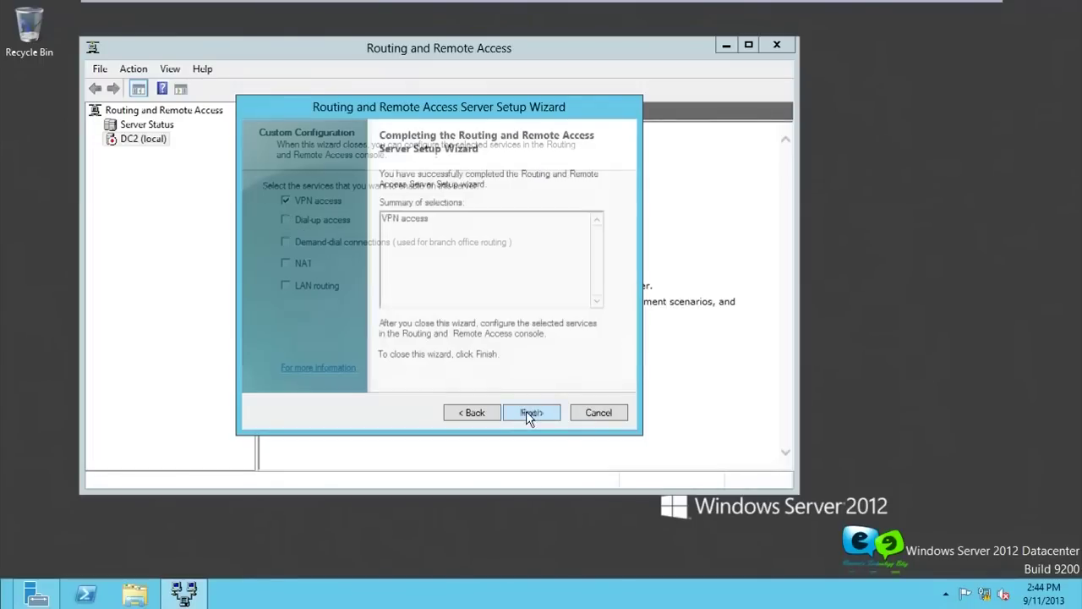
left_click(528, 413)
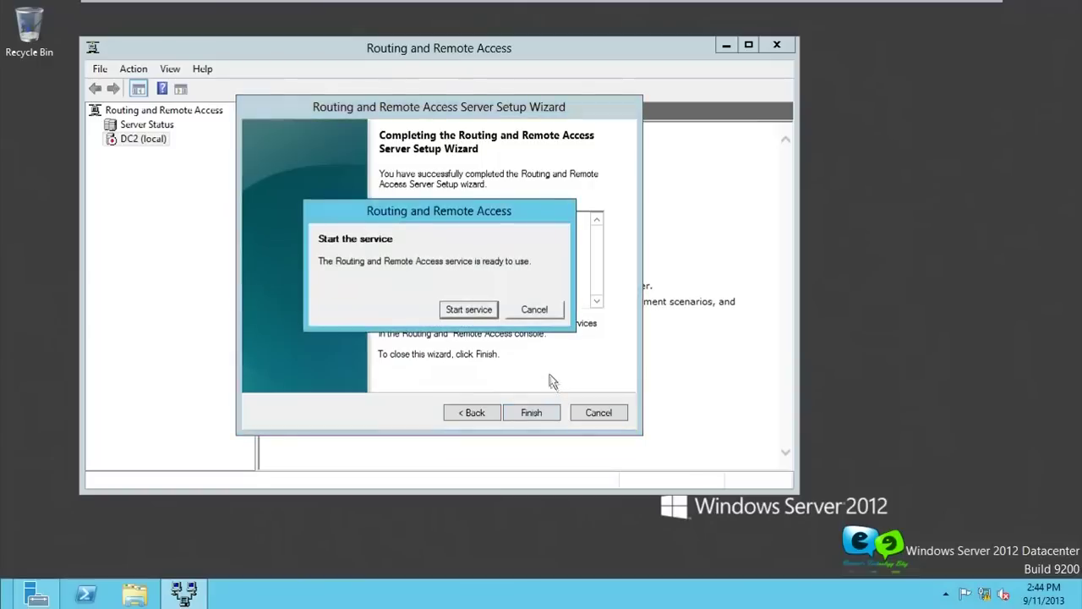
left_click(470, 310)
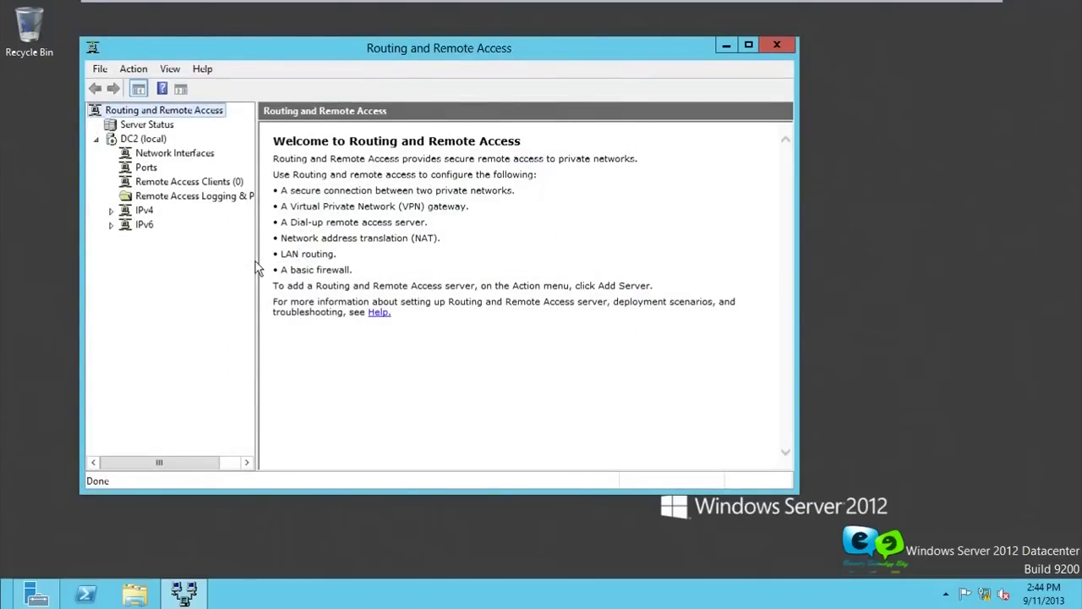
Open DC2 (local) Properties and set IPv4 address assignment to Static address pool
left_click_drag(257, 259, 269, 256)
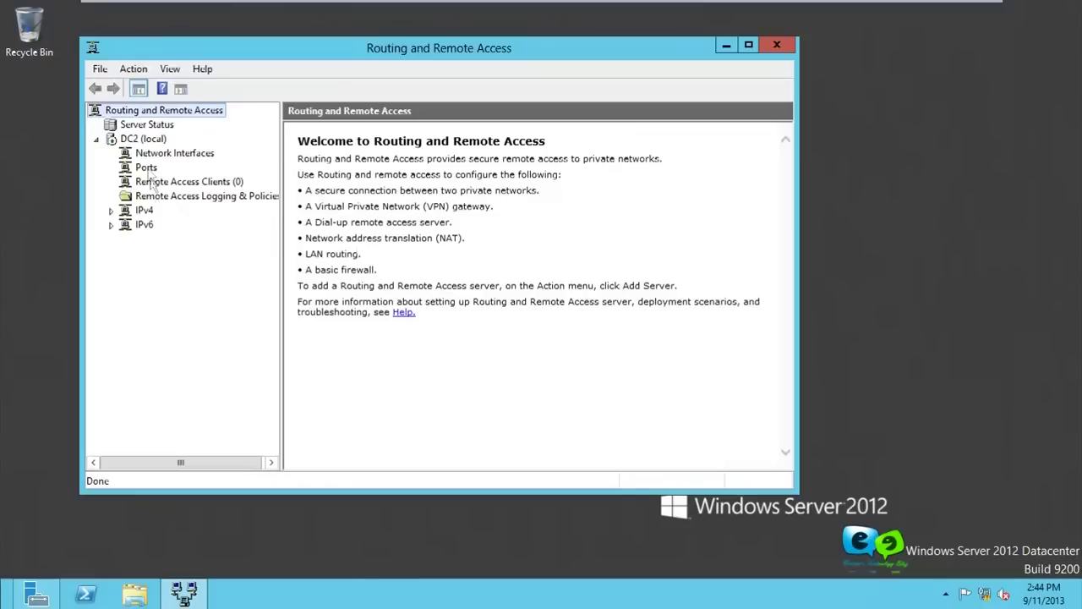
right_click(146, 140)
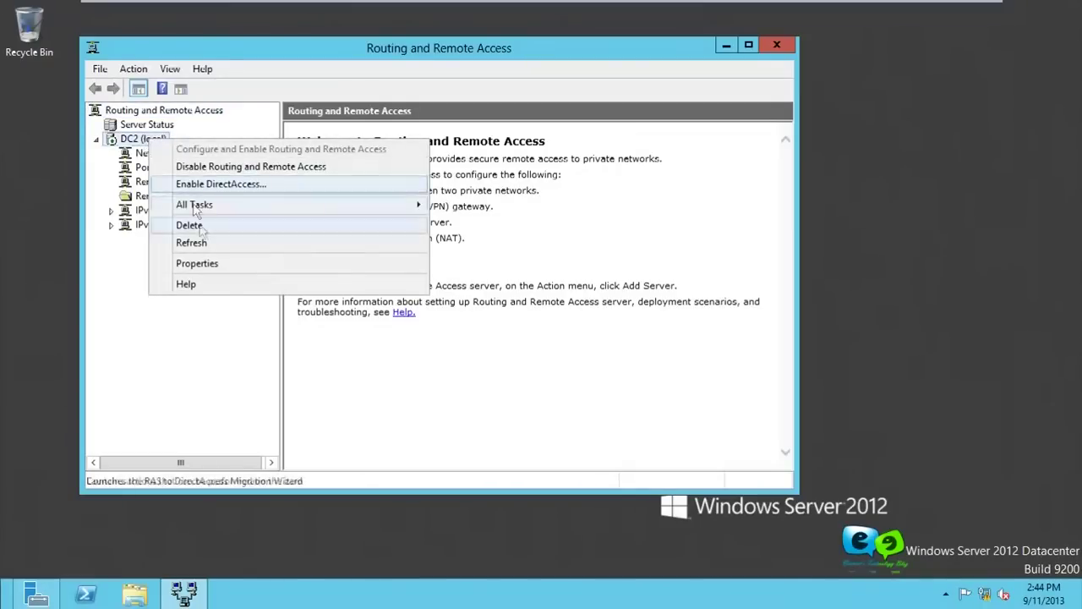
left_click(202, 263)
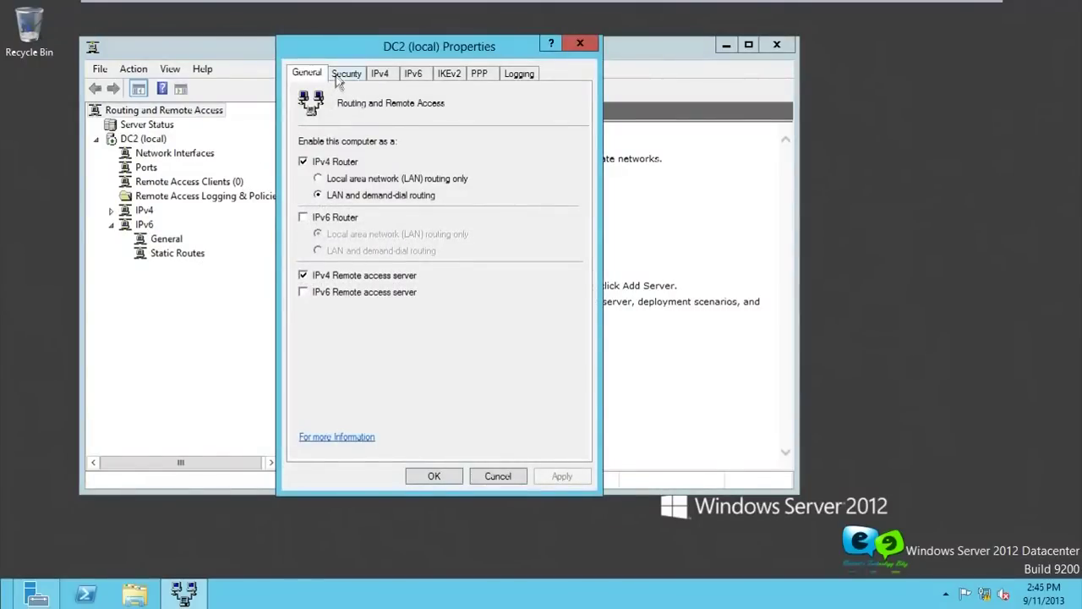
left_click(379, 75)
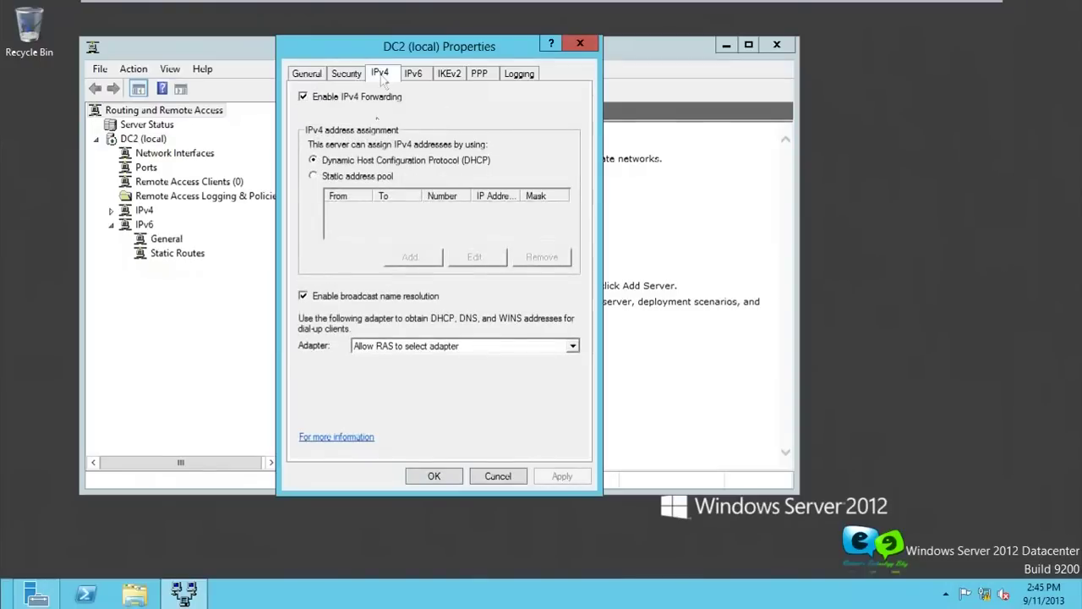
left_click(324, 181)
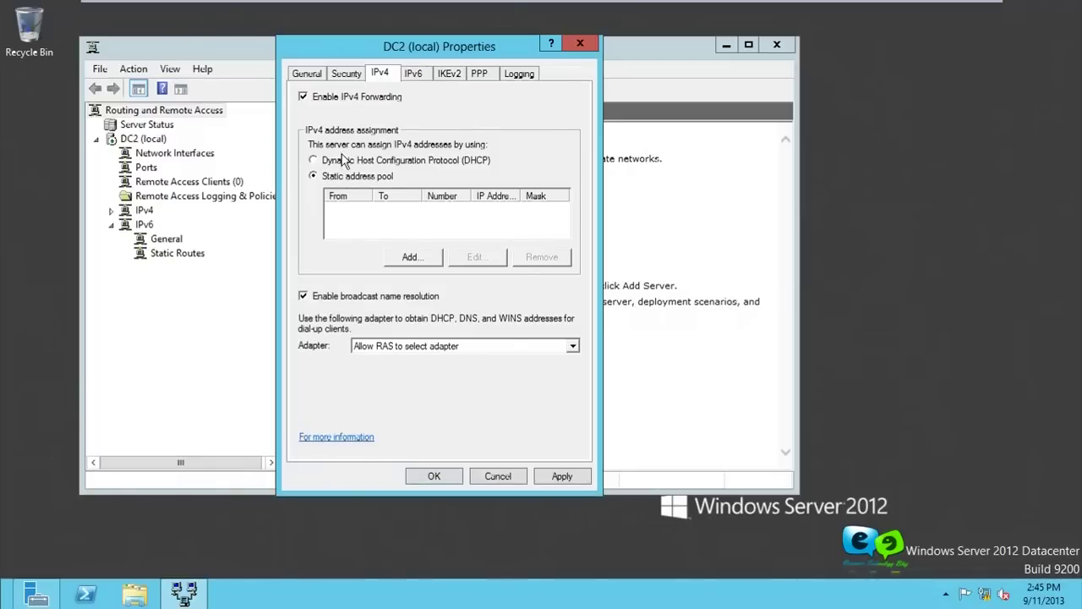
Add a static address range from 192.168.0.10 to 192.168.0.20, giving 11 addresses
left_click(432, 259)
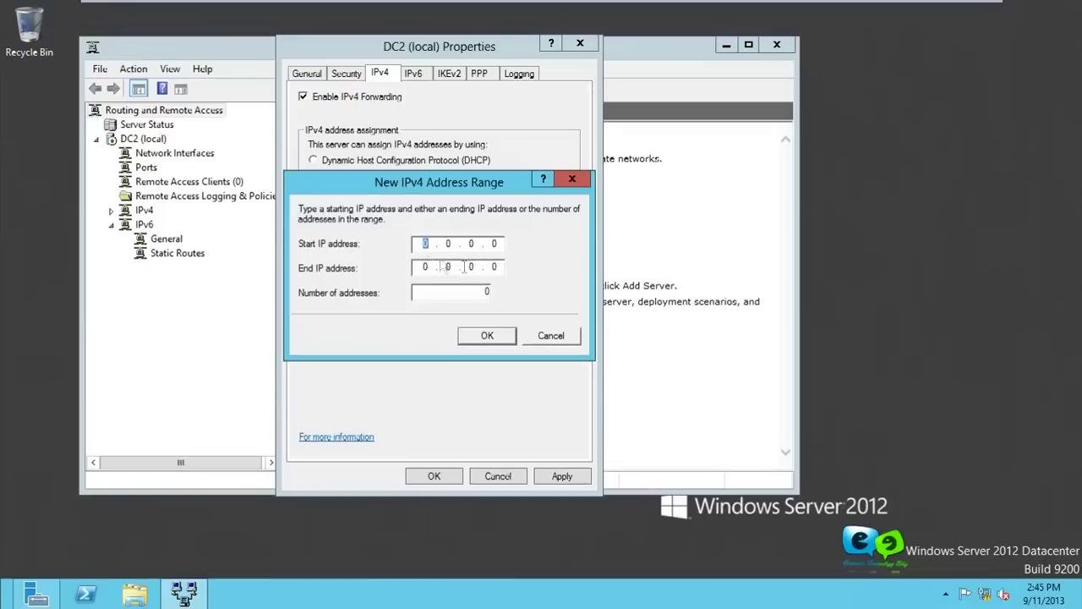
type("192.168.0.10")
key("Tab")
type("192.168.0.")
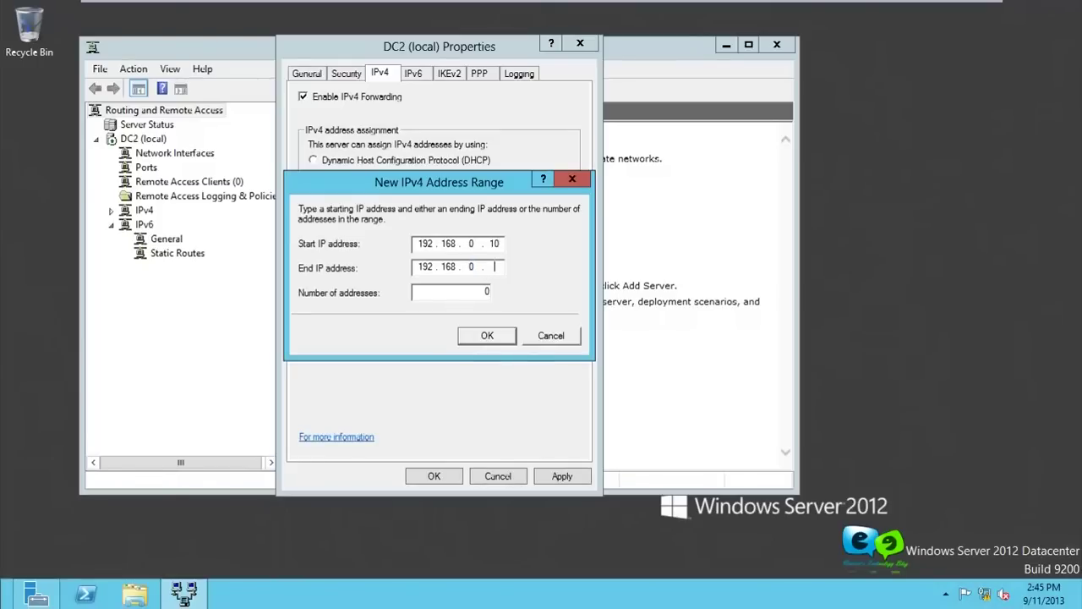
type("20")
double_click(484, 291)
left_click(487, 337)
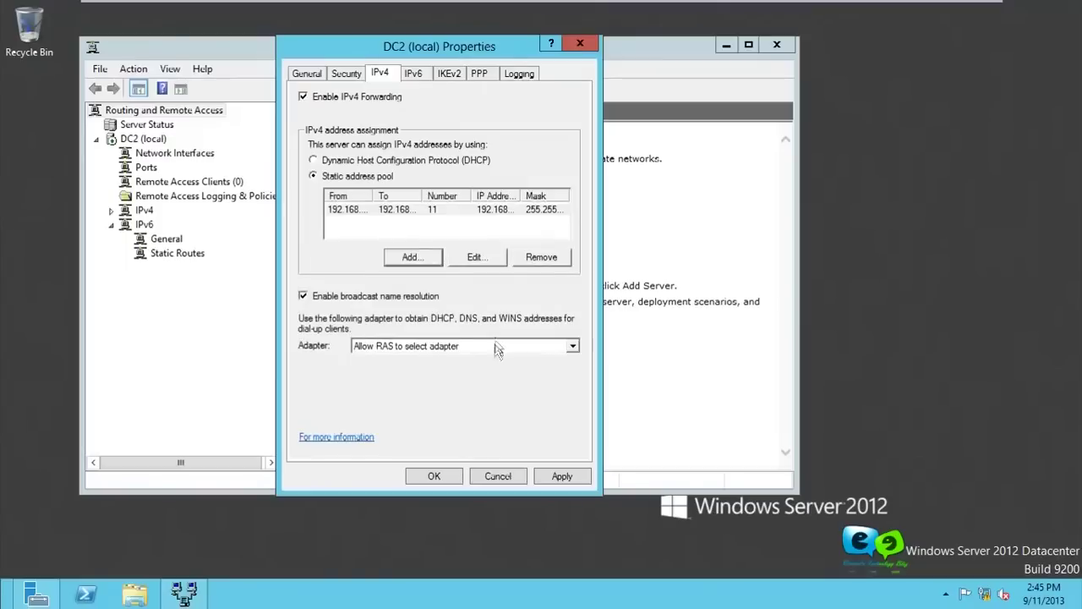
Apply and save DC2's static pool settings, then widen the console's tree pane
left_click(543, 477)
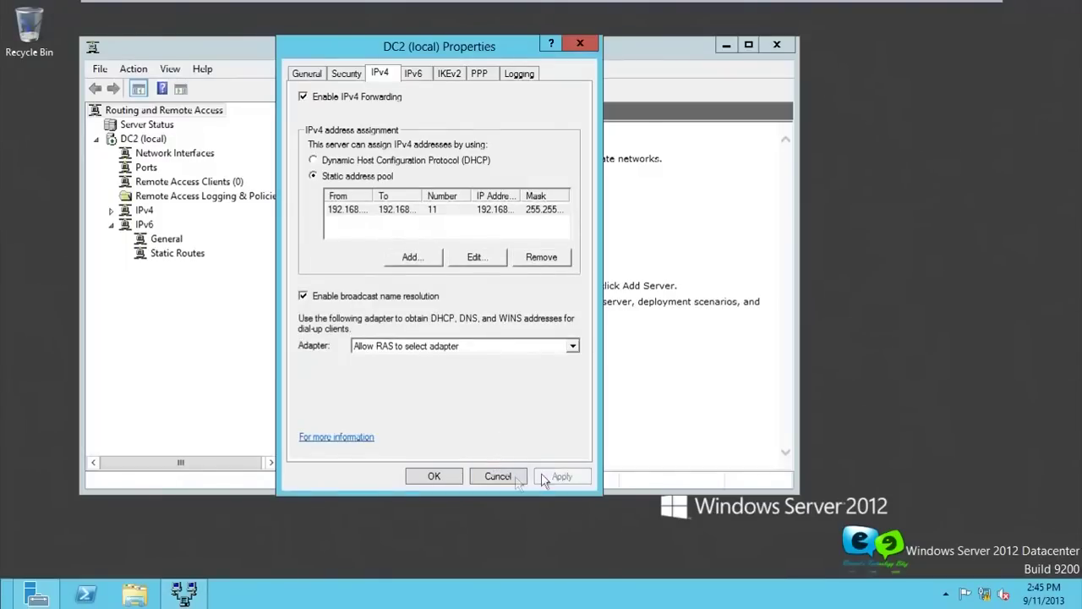
left_click(434, 477)
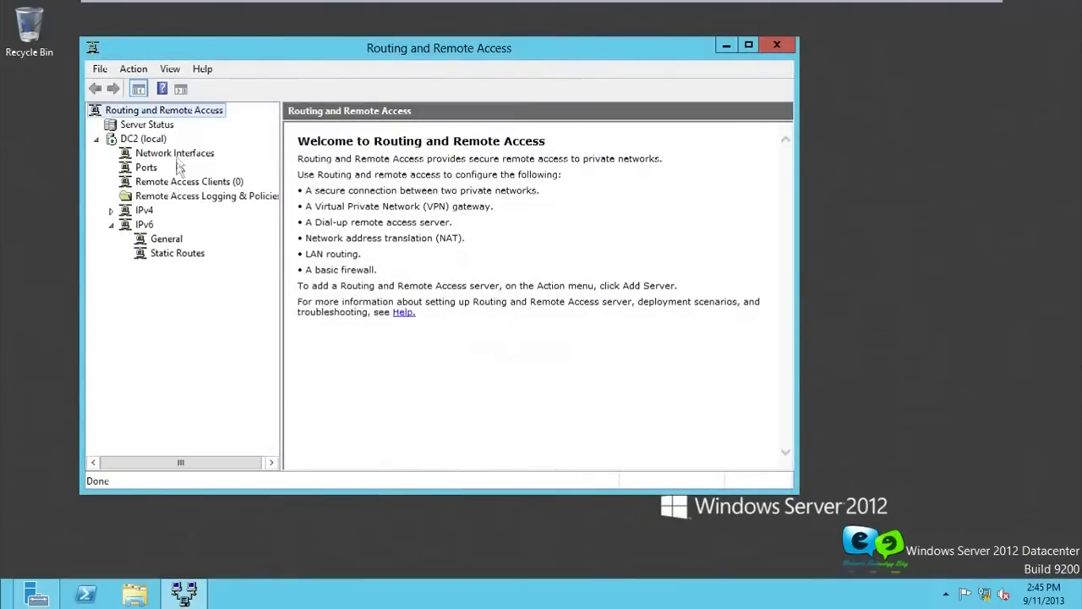
left_click_drag(282, 219, 306, 241)
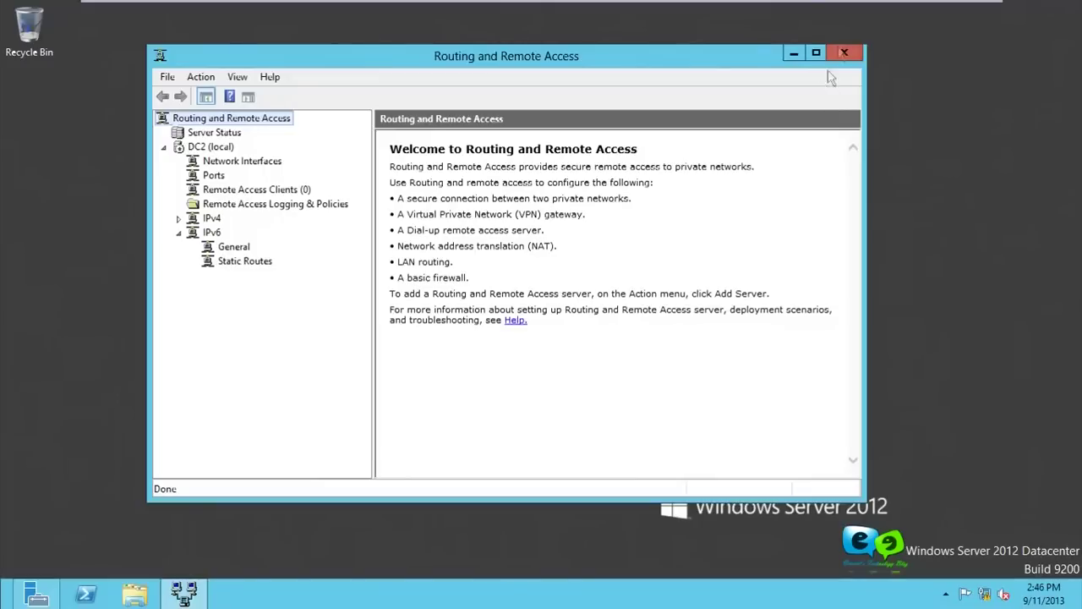
Minimize RRAS, close the old wizard, and run a new role-based installation on DC2.contoso.com
left_click(786, 53)
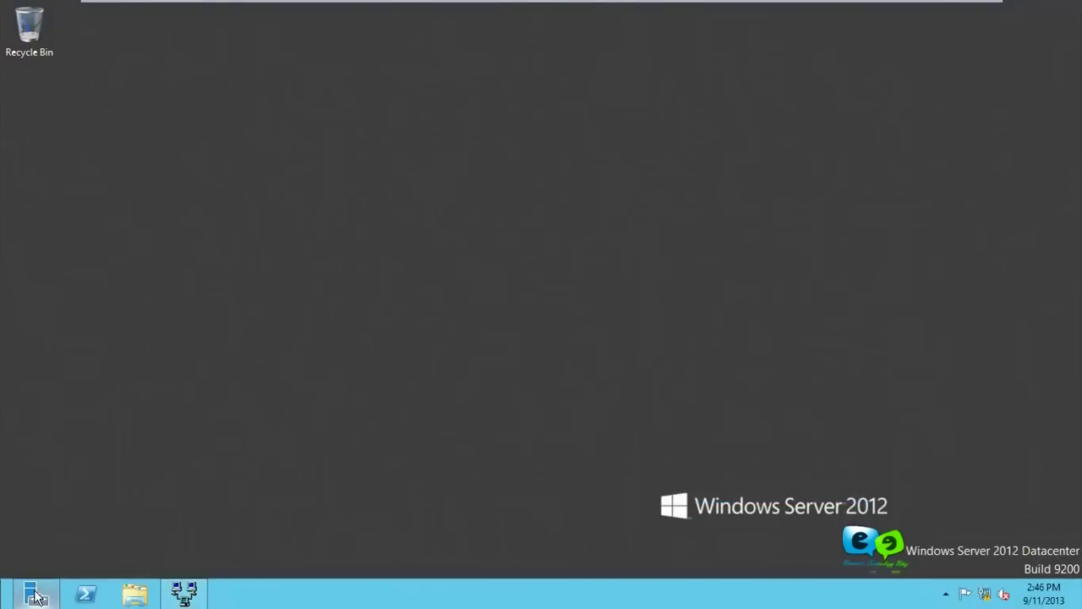
left_click(36, 593)
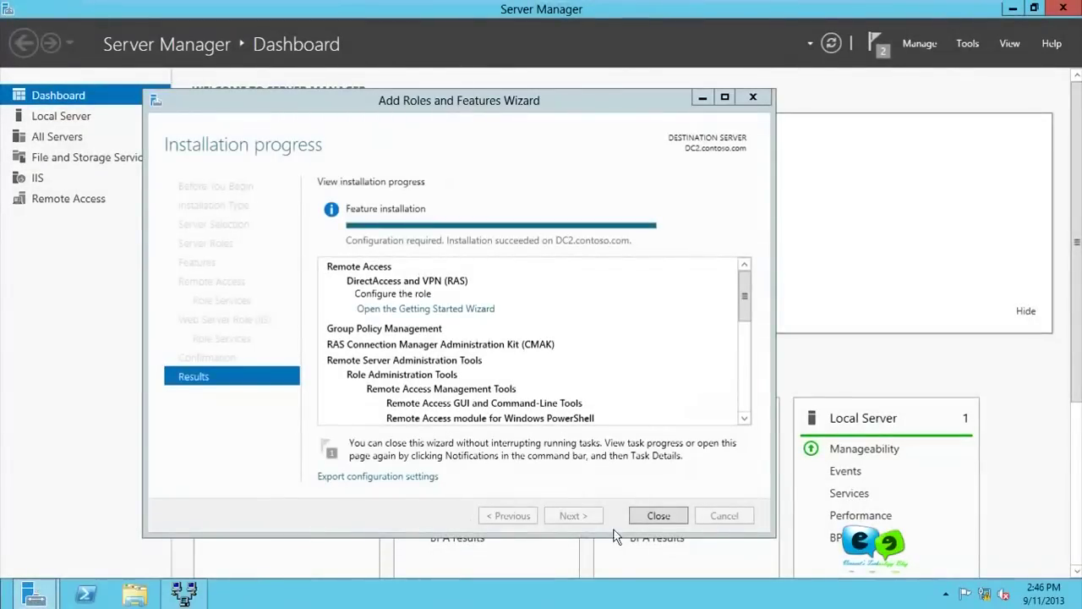
left_click(653, 517)
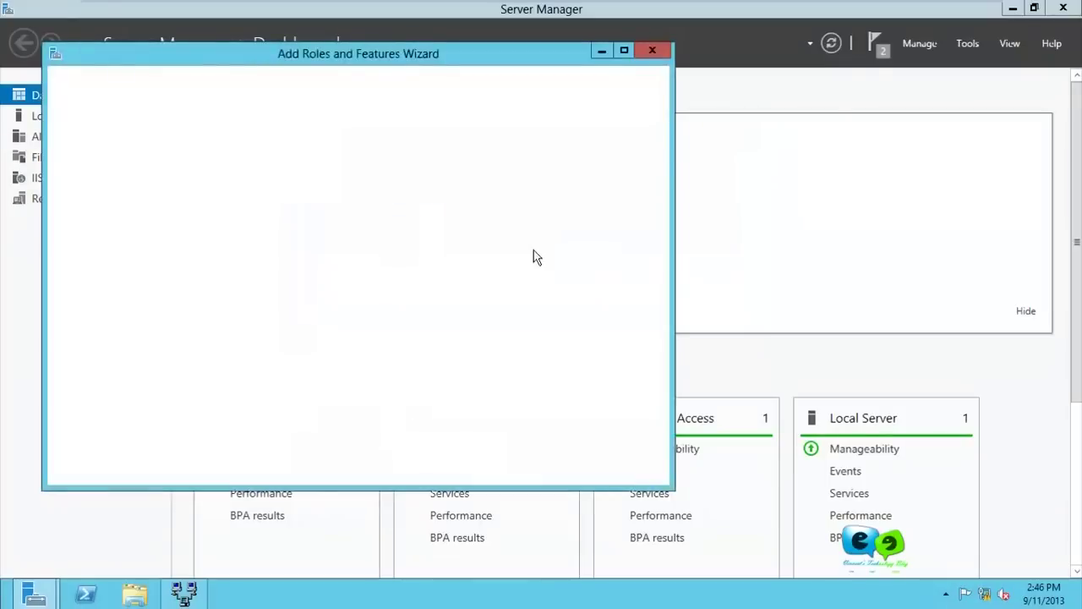
left_click(464, 470)
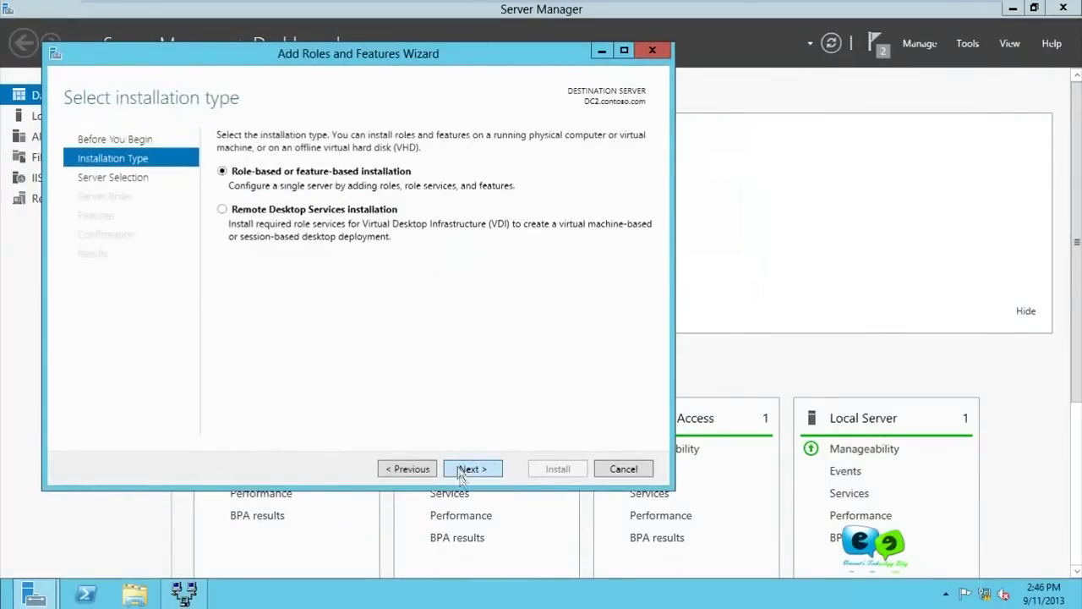
left_click(464, 471)
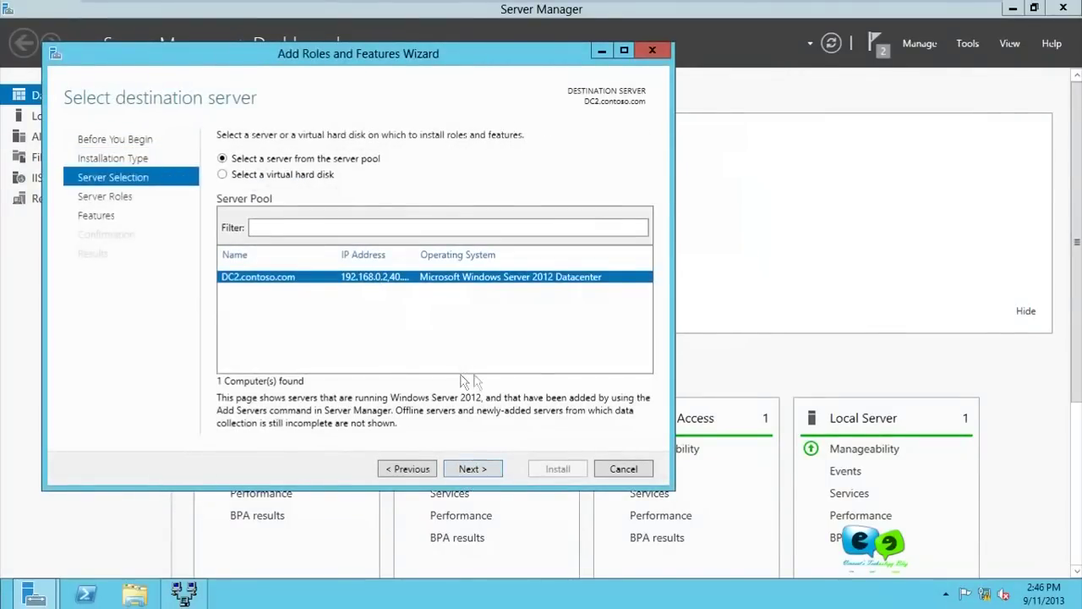
left_click(482, 464)
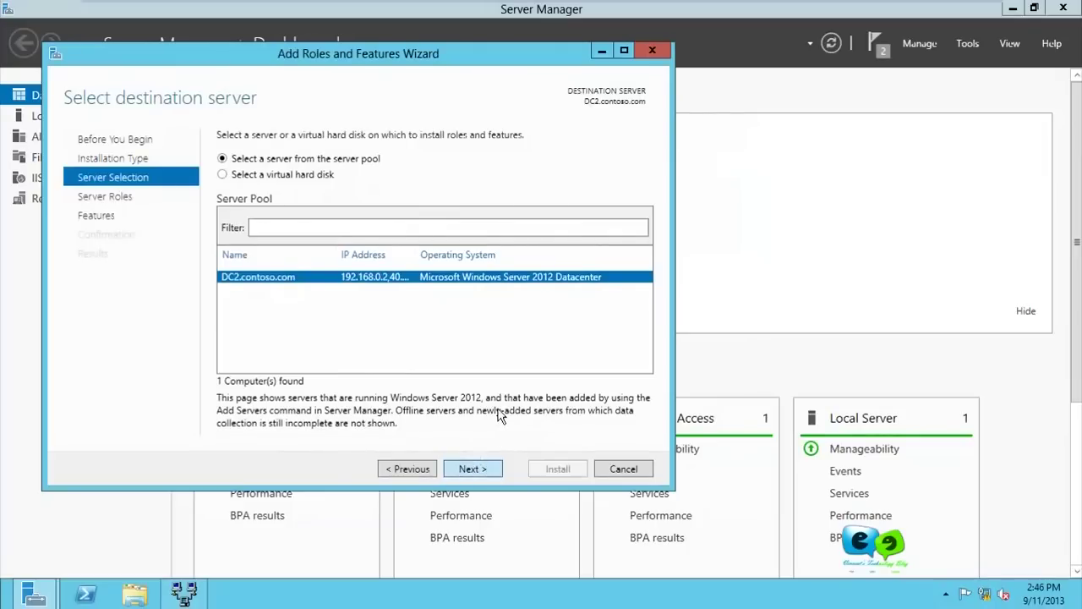
left_click_drag(472, 329, 472, 405)
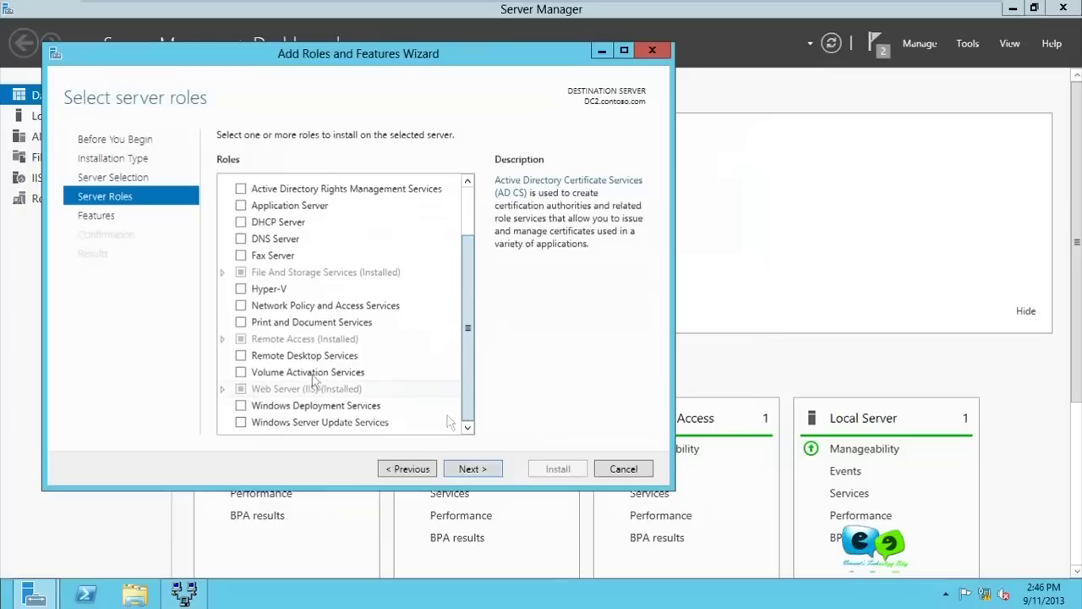
Install Network Policy and Access Services with Network Policy Server and management tools
left_click(241, 309)
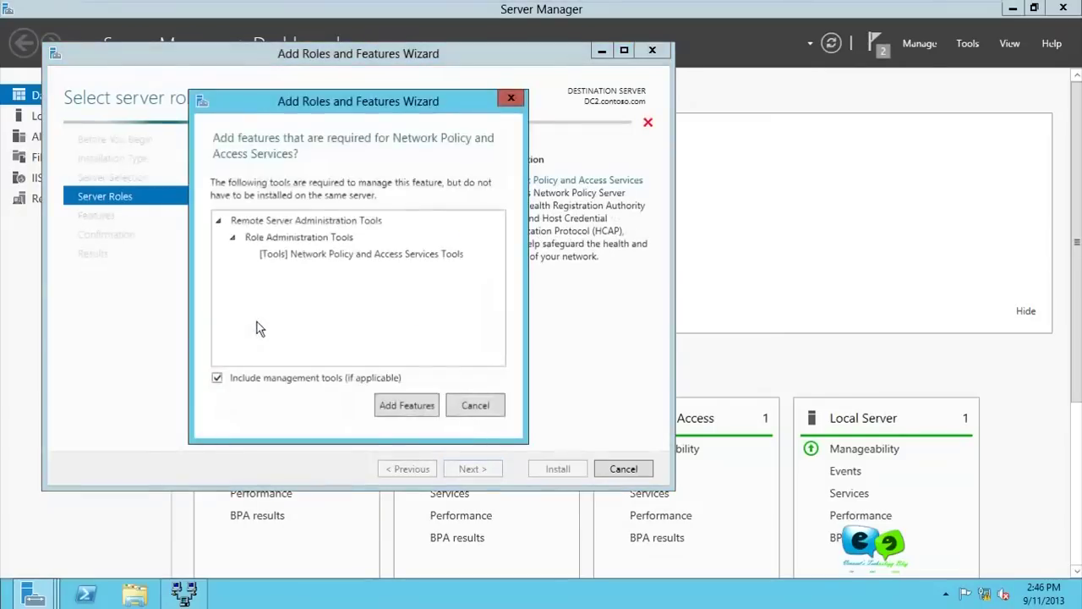
left_click(401, 414)
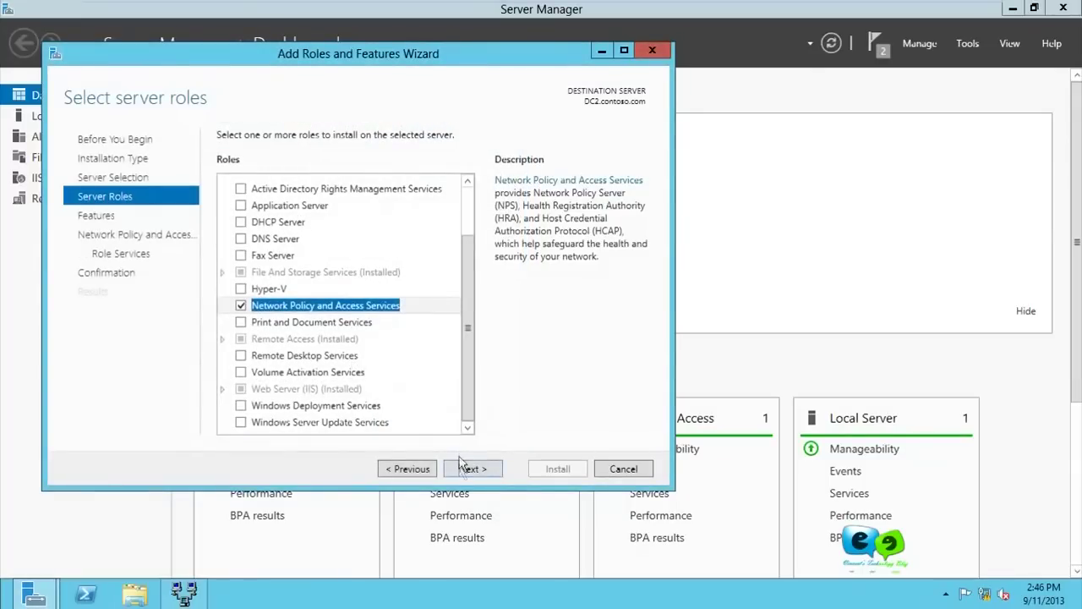
left_click(499, 463)
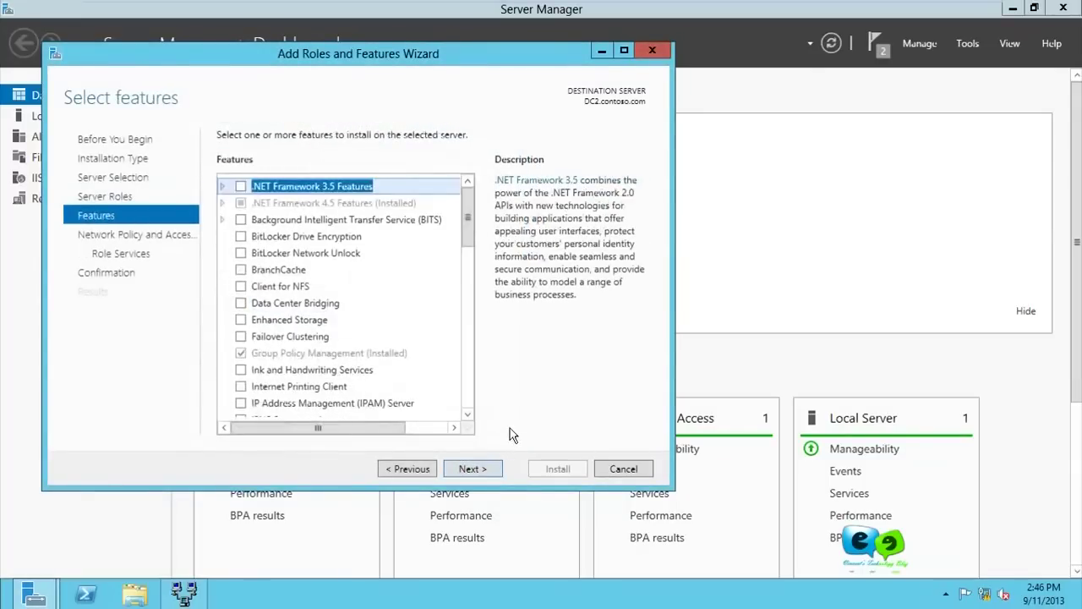
left_click(487, 470)
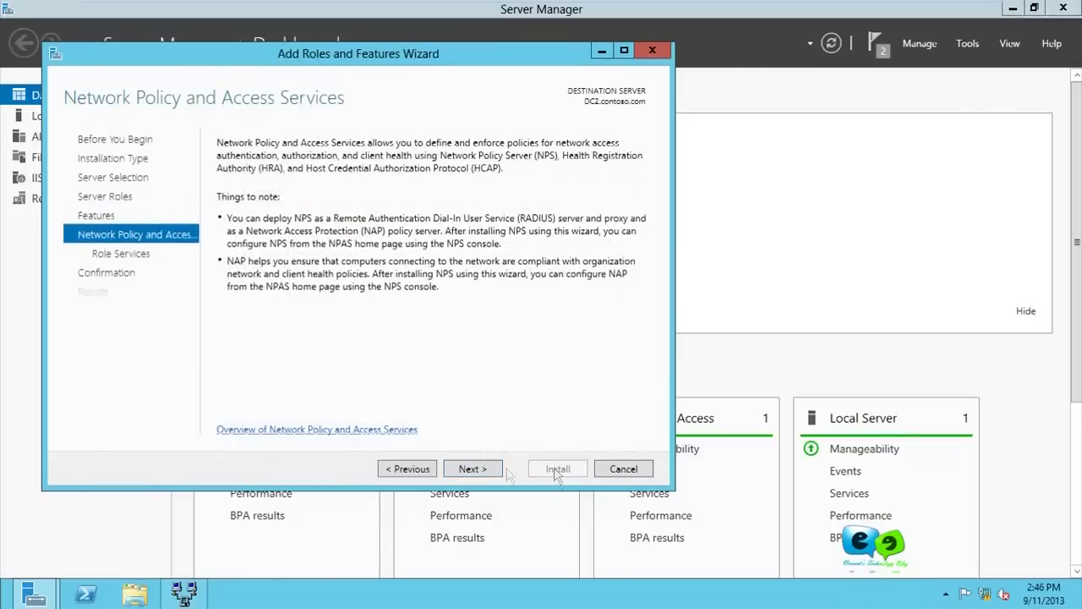
left_click(476, 470)
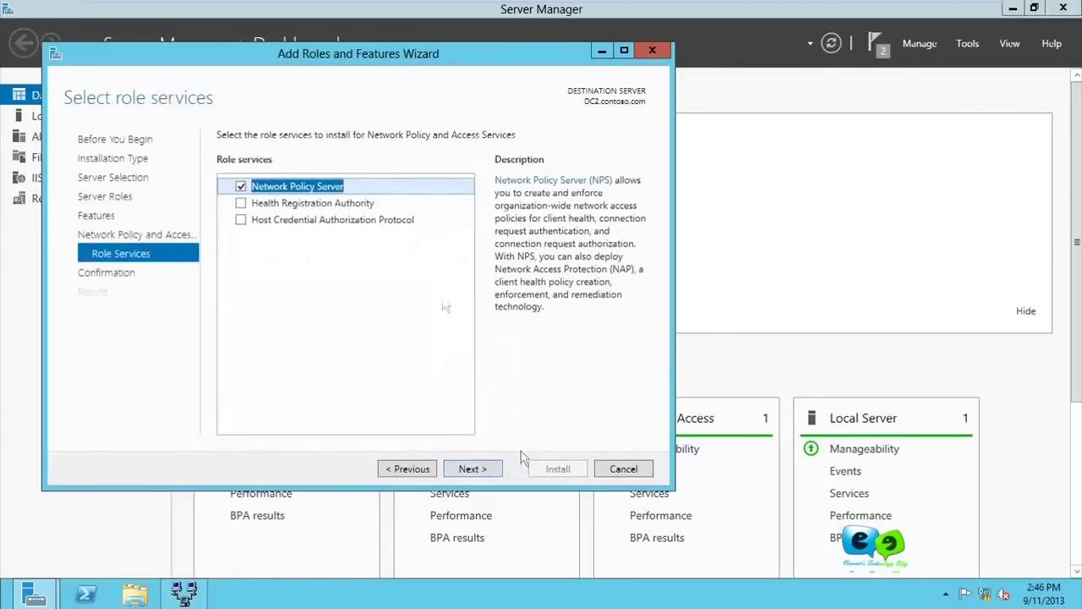
left_click(471, 469)
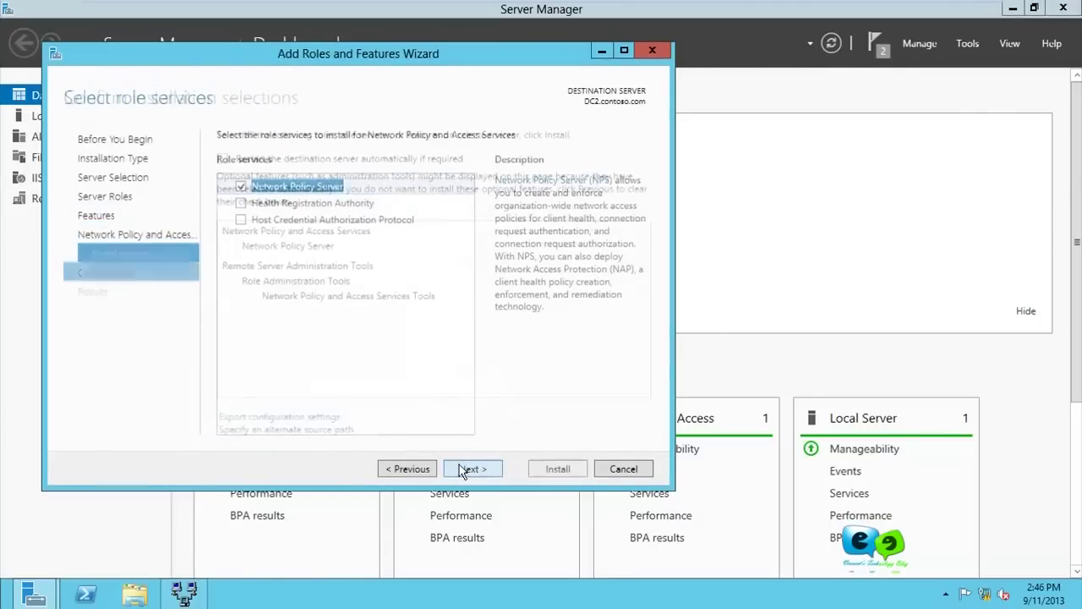
left_click(554, 470)
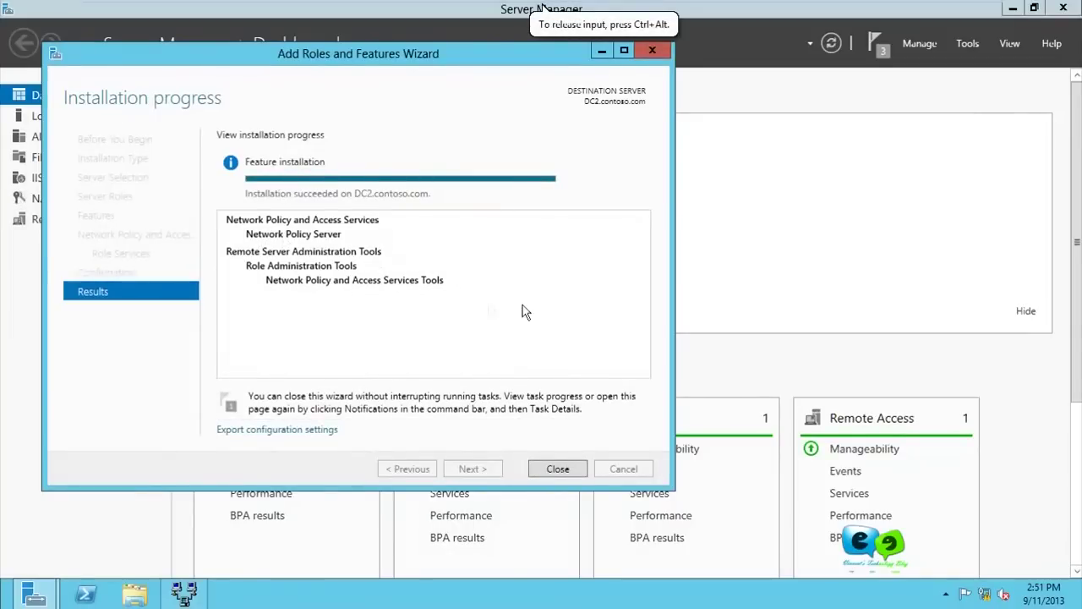
left_click(573, 470)
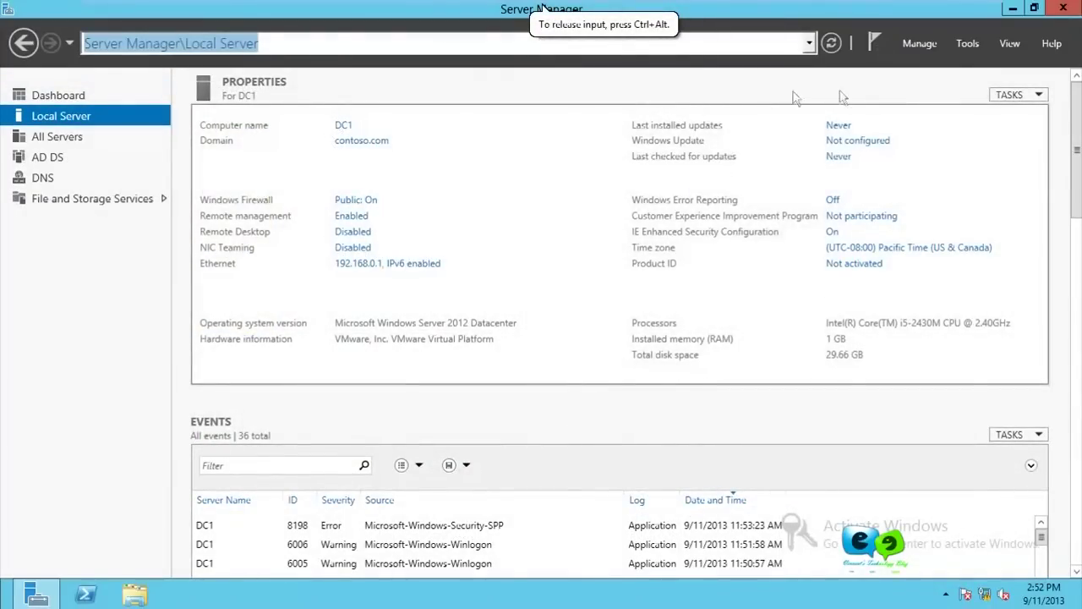
Open the Tools menu on DC1's Server Manager Local Server page
left_click(968, 44)
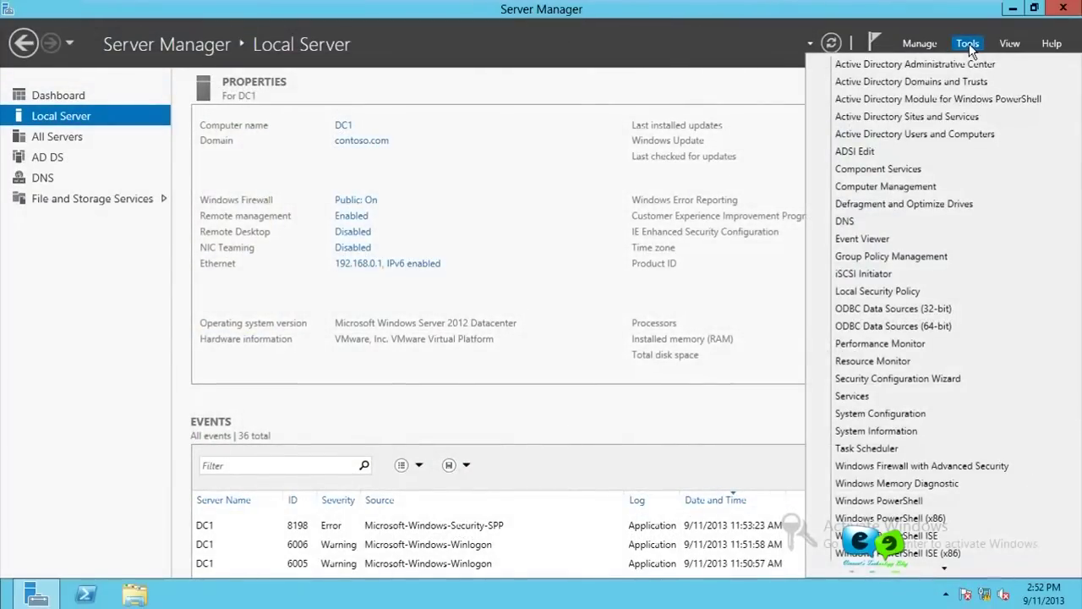
Open Active Directory Users and Computers and bring up the New menu on contoso.com's Users container
left_click(938, 135)
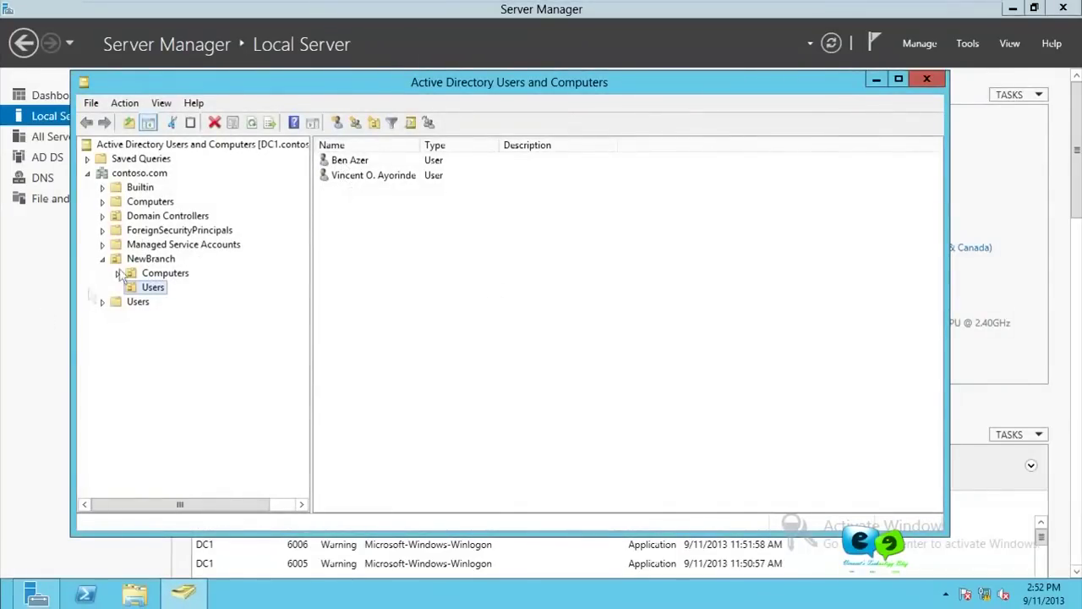
left_click(140, 260)
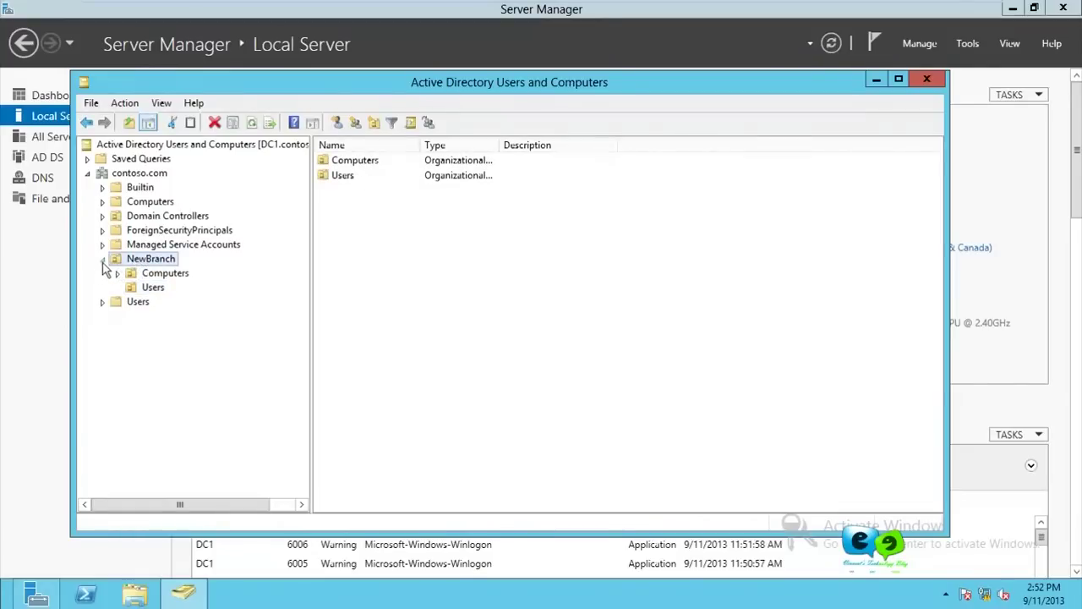
left_click(103, 260)
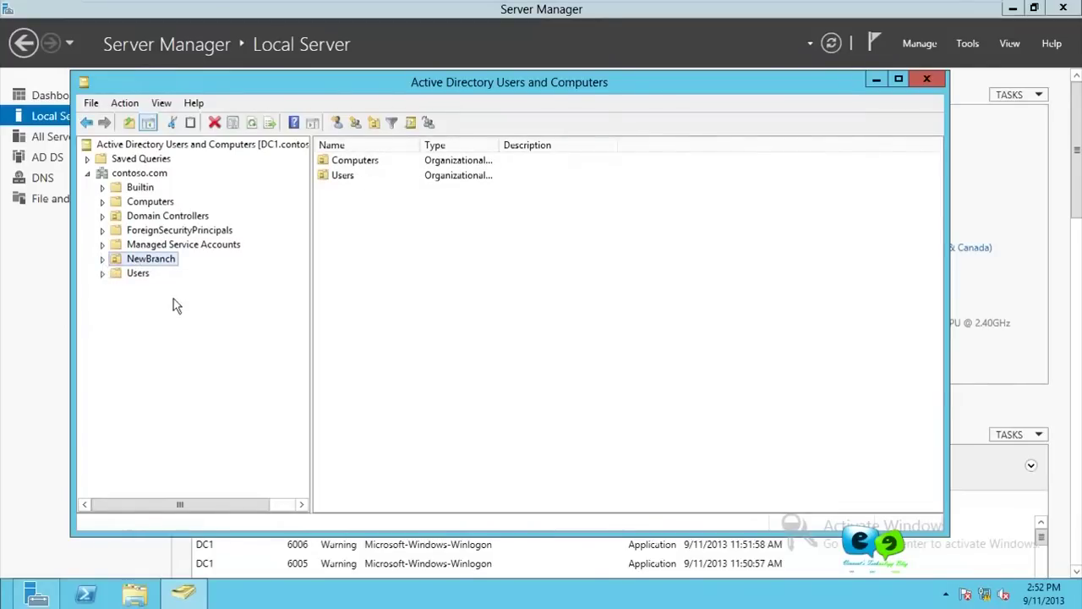
left_click(138, 275)
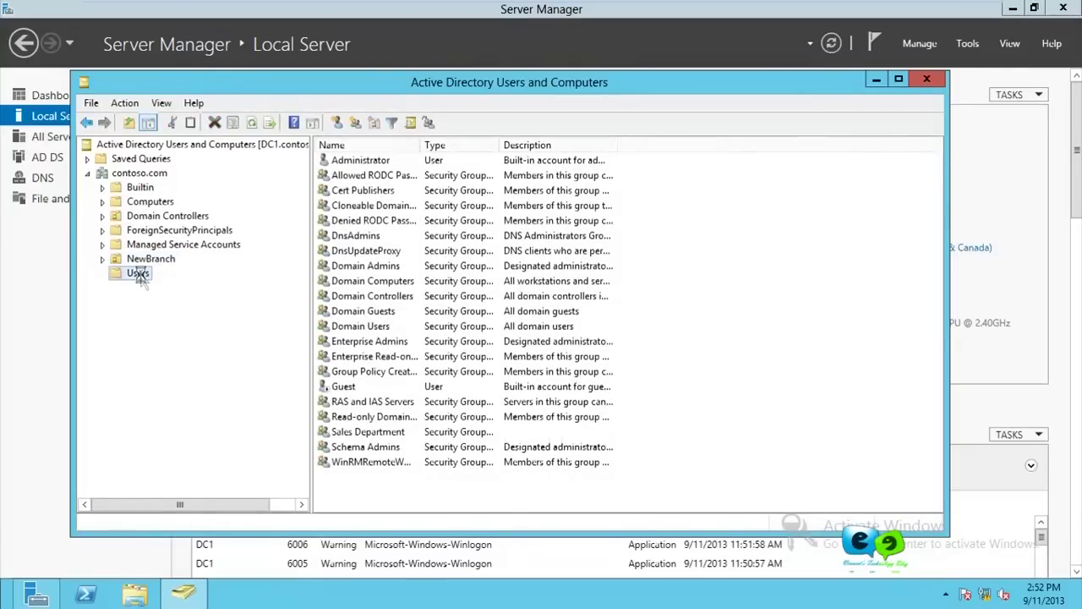
right_click(141, 279)
mouse_move(201, 325)
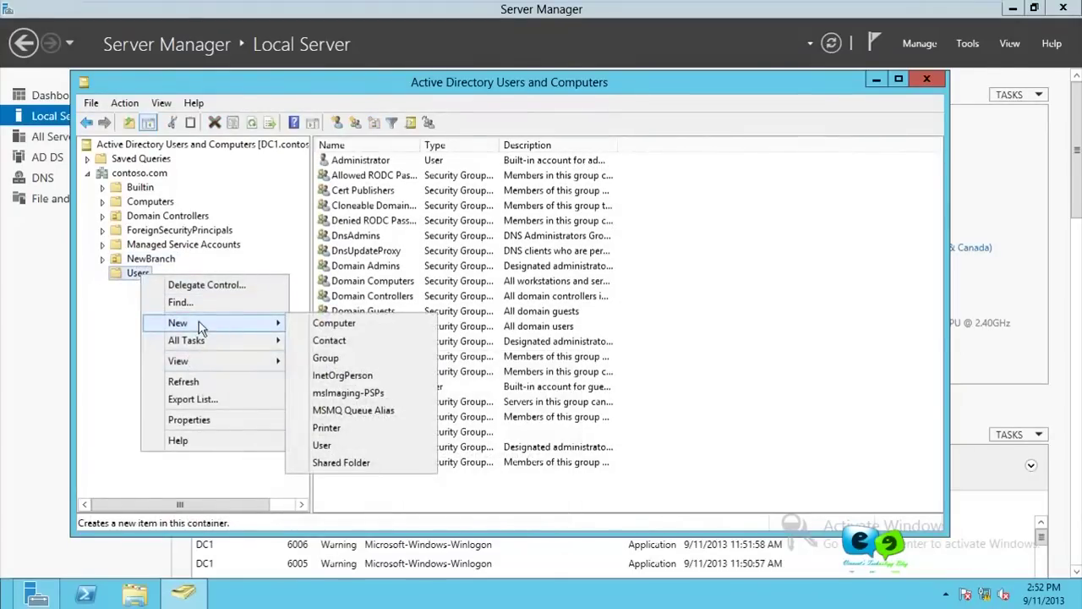
Start a new user with first name VPN, last name User and logon name vuser
left_click(347, 453)
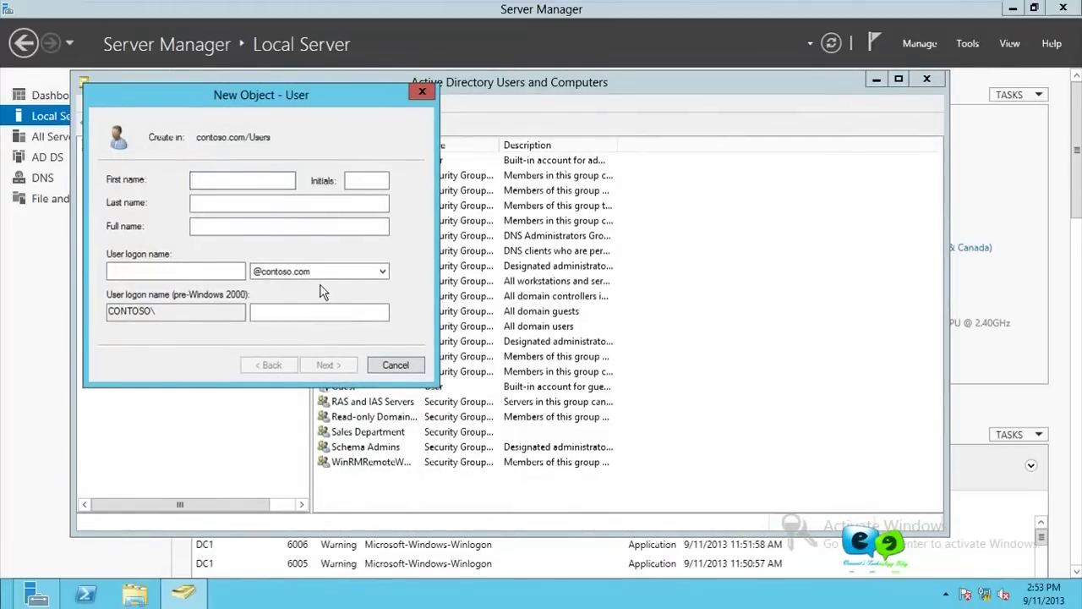
type("VPN")
key("Tab")
type("Use")
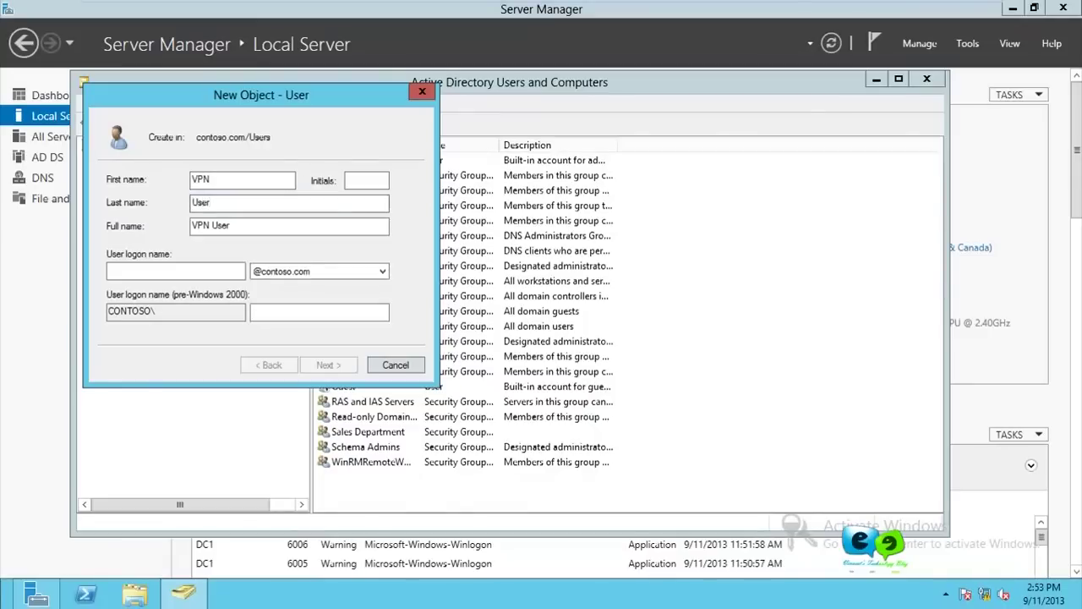
left_click(196, 271)
type("VUser")
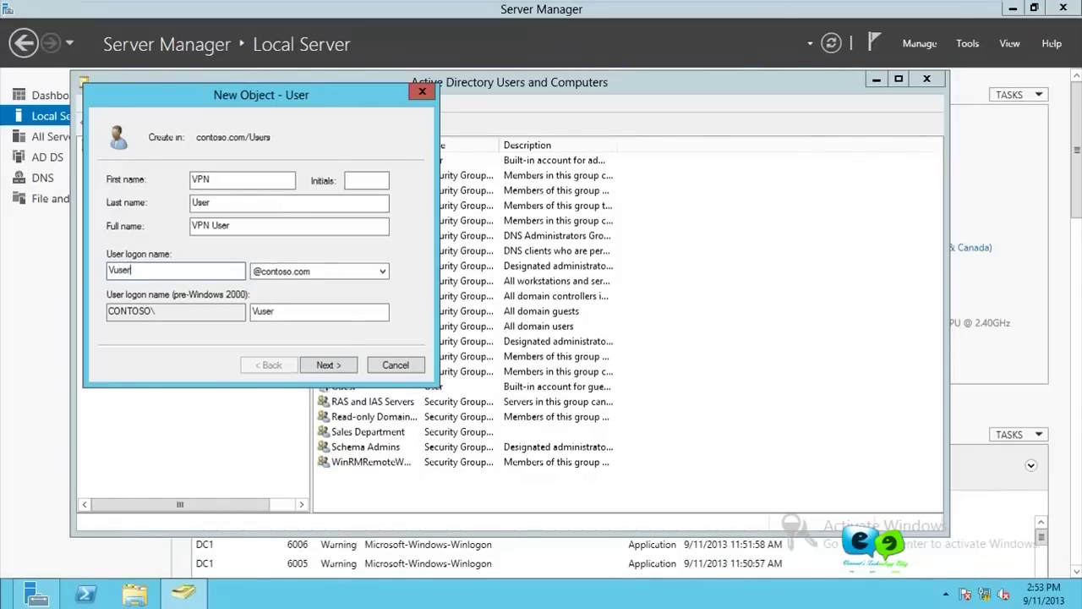
key("BackSpace")
key("BackSpace")
key("BackSpace")
key("BackSpace")
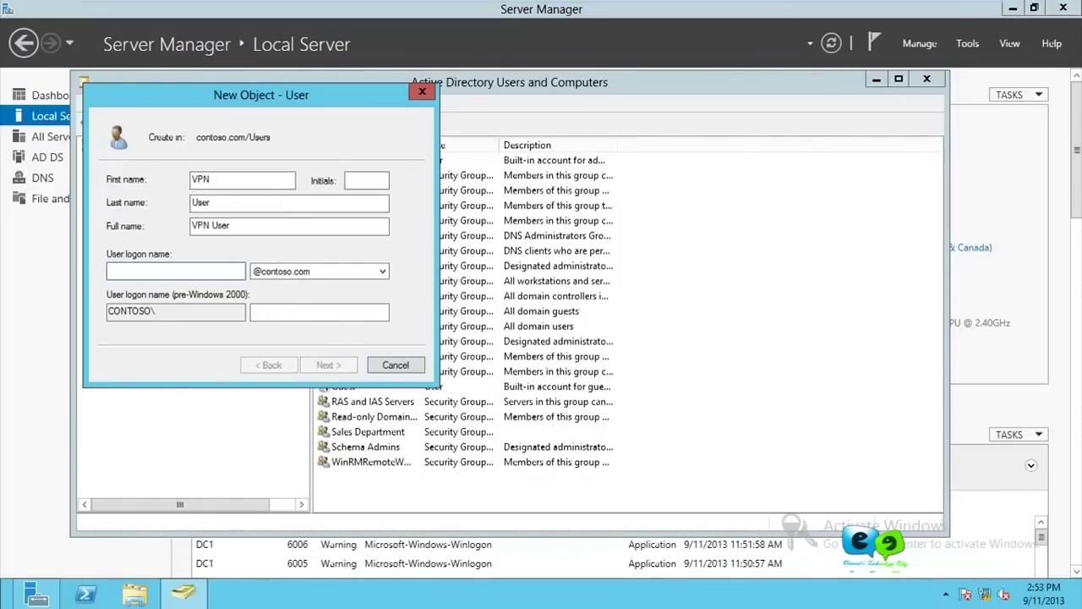
type("vuser")
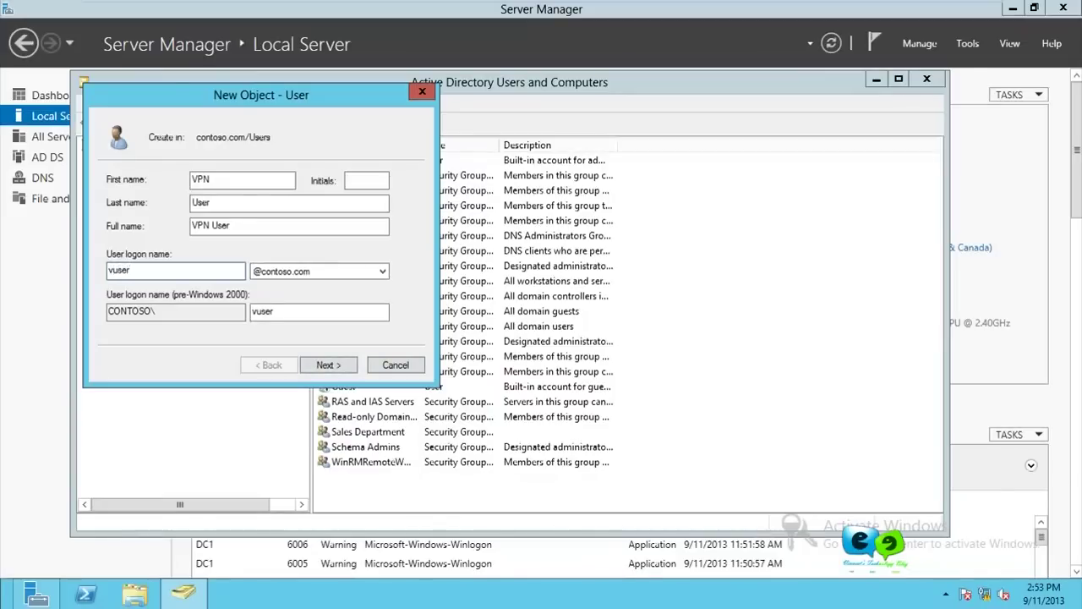
left_click(343, 365)
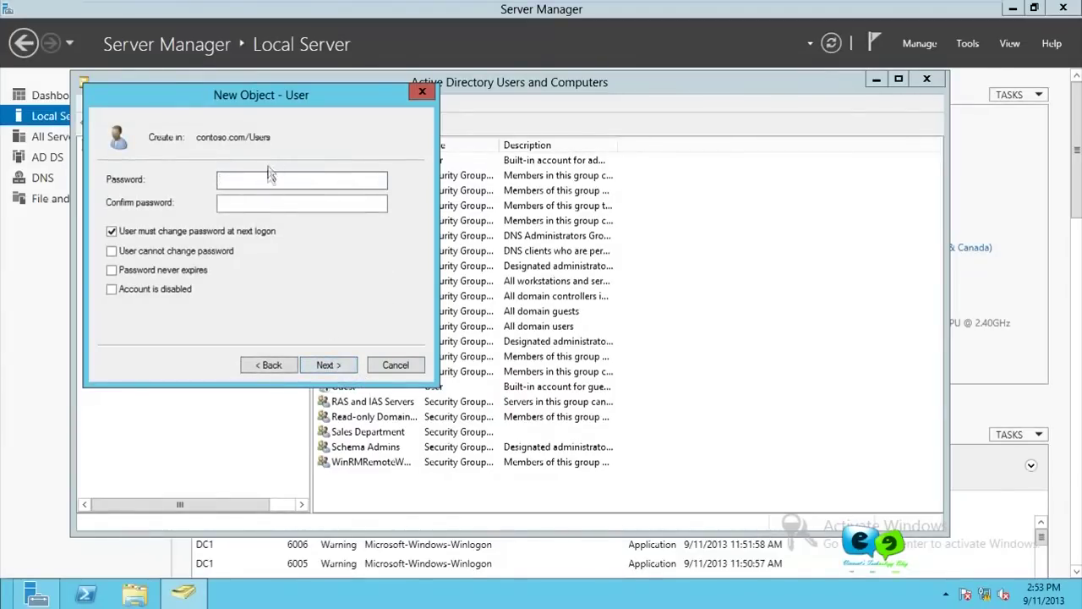
Enter and confirm a matching account password, then finish creating the VPN User account
type("P@")
left_click(276, 204)
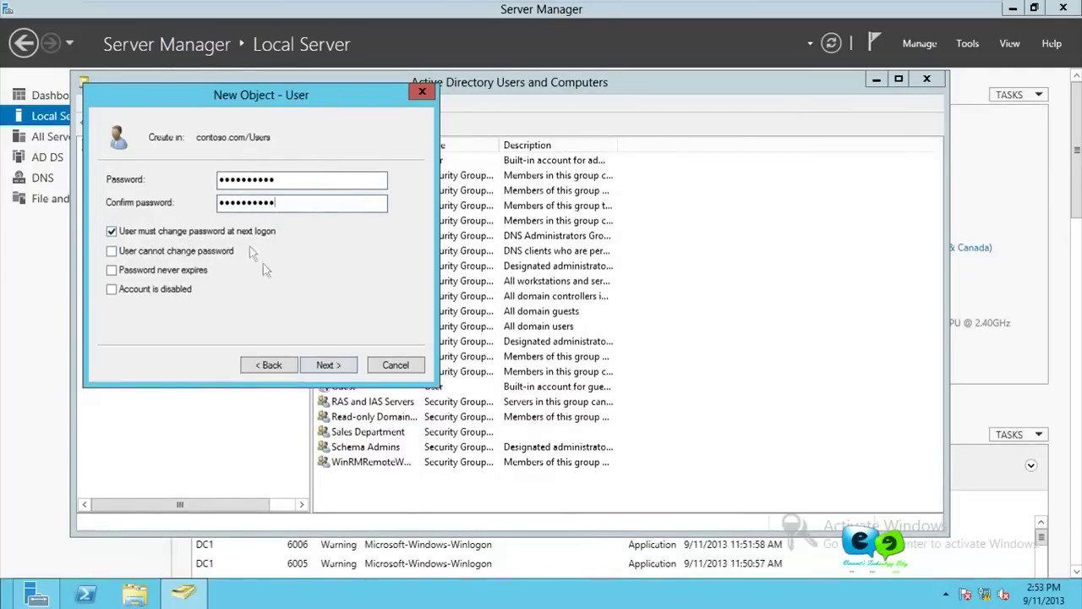
left_click(318, 364)
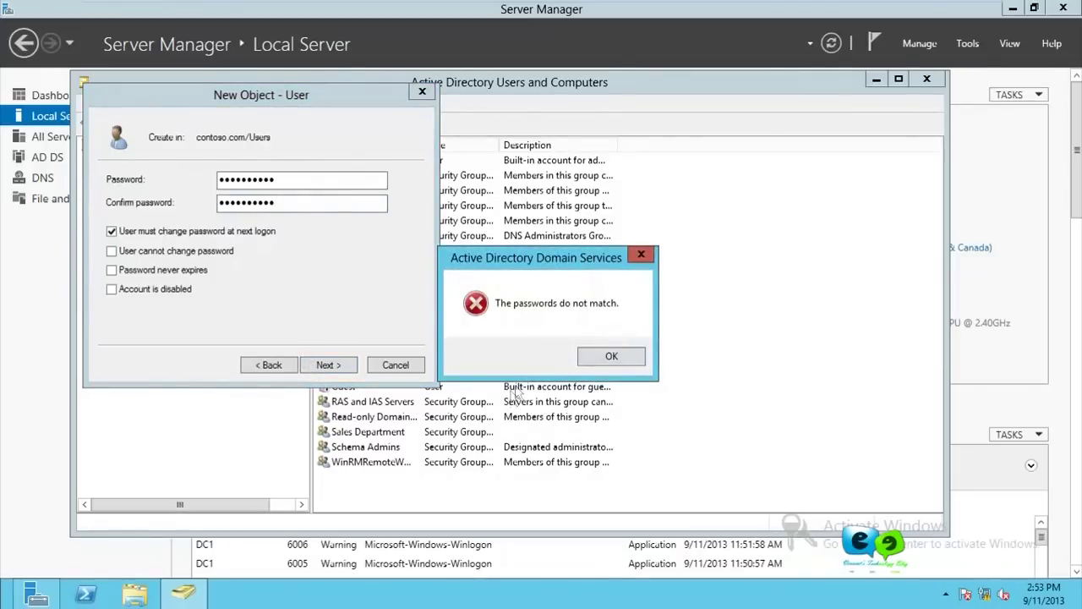
left_click(605, 357)
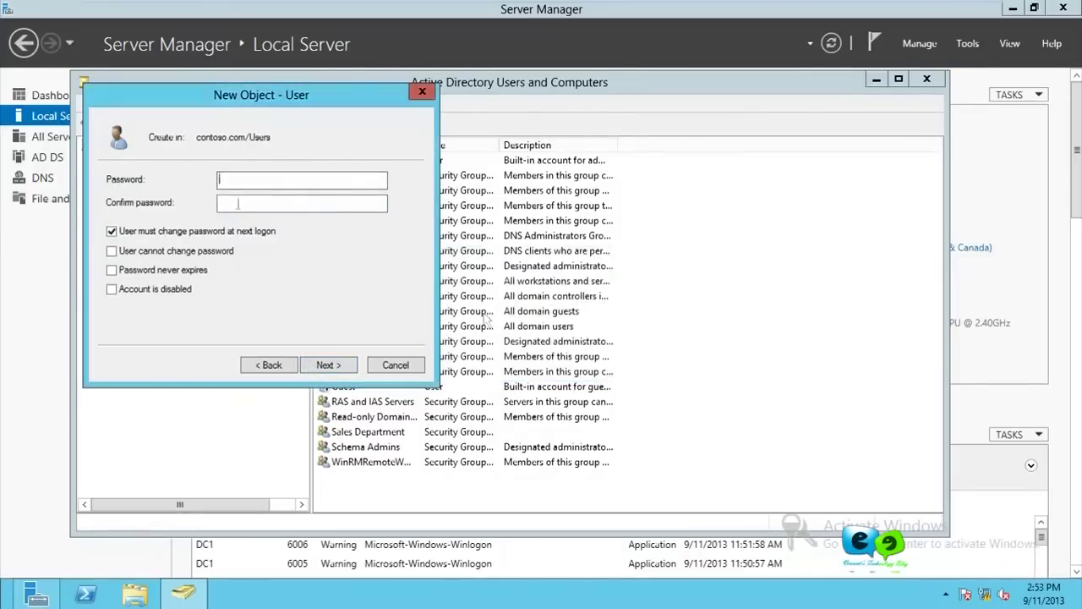
type("•••••")
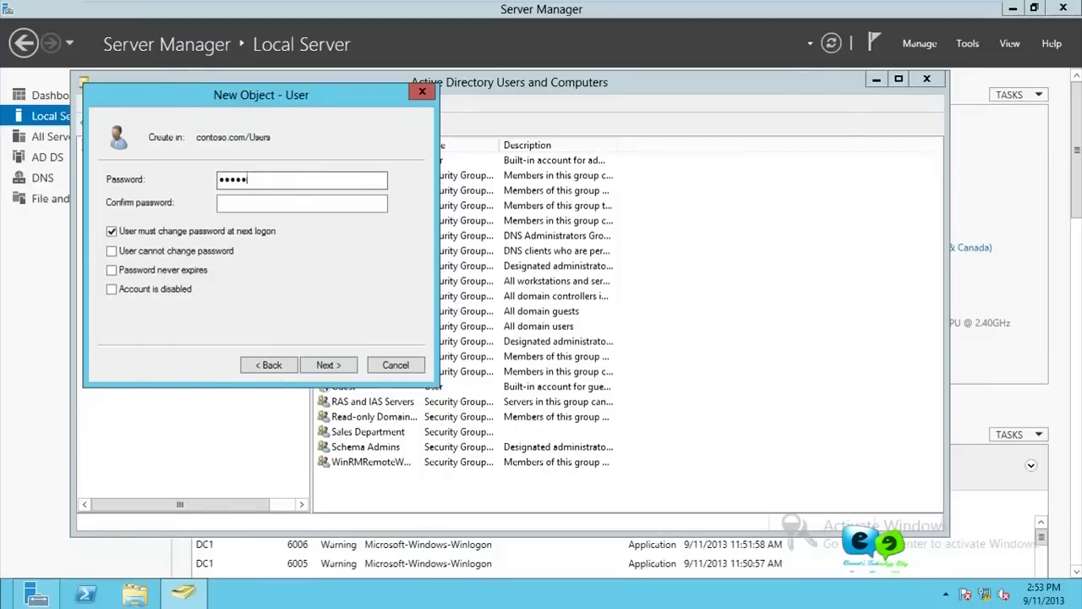
left_click(302, 203)
type("••••••••")
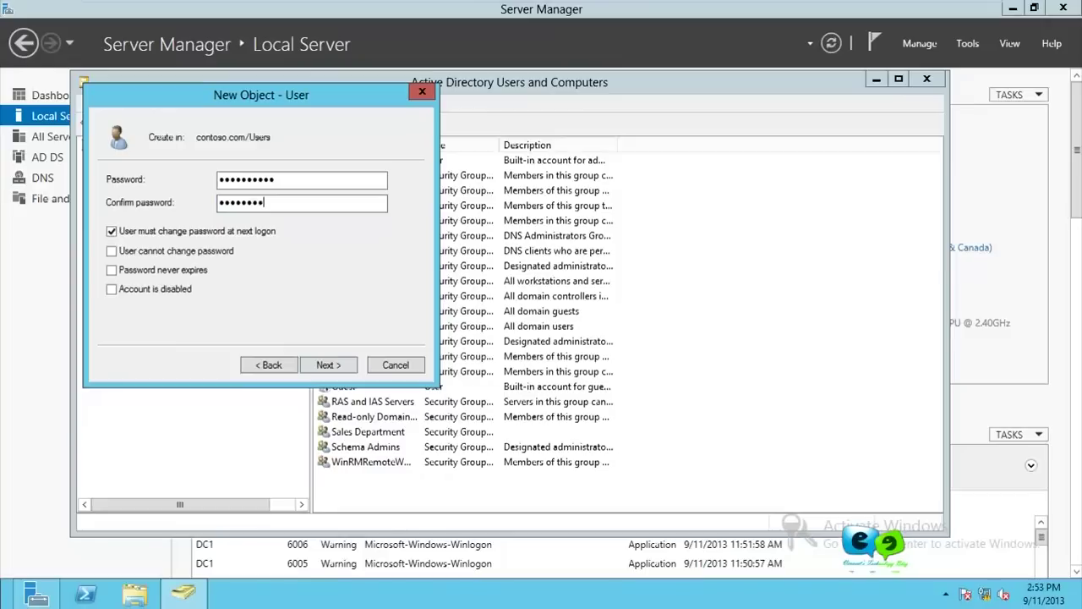
key("Return")
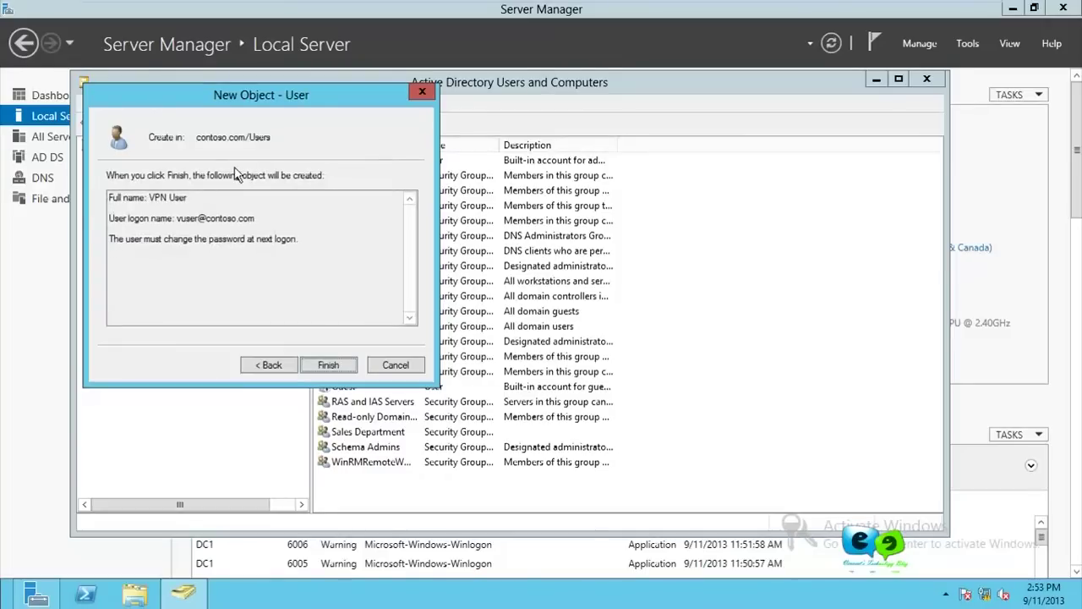
left_click(346, 365)
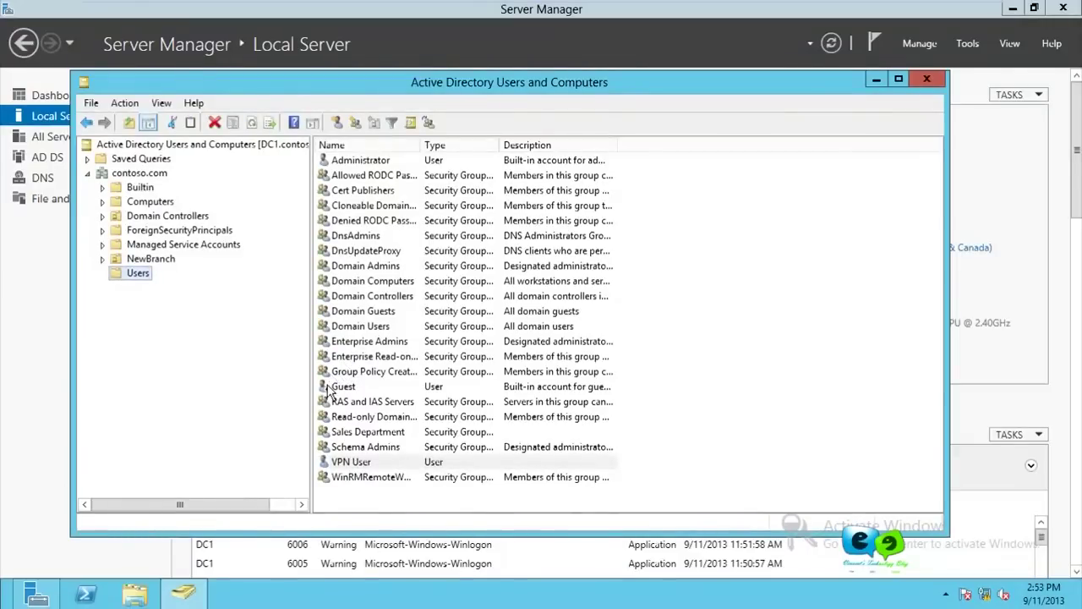
Create the global security group ContosoRemoteUserss in the Users container
left_click(343, 466)
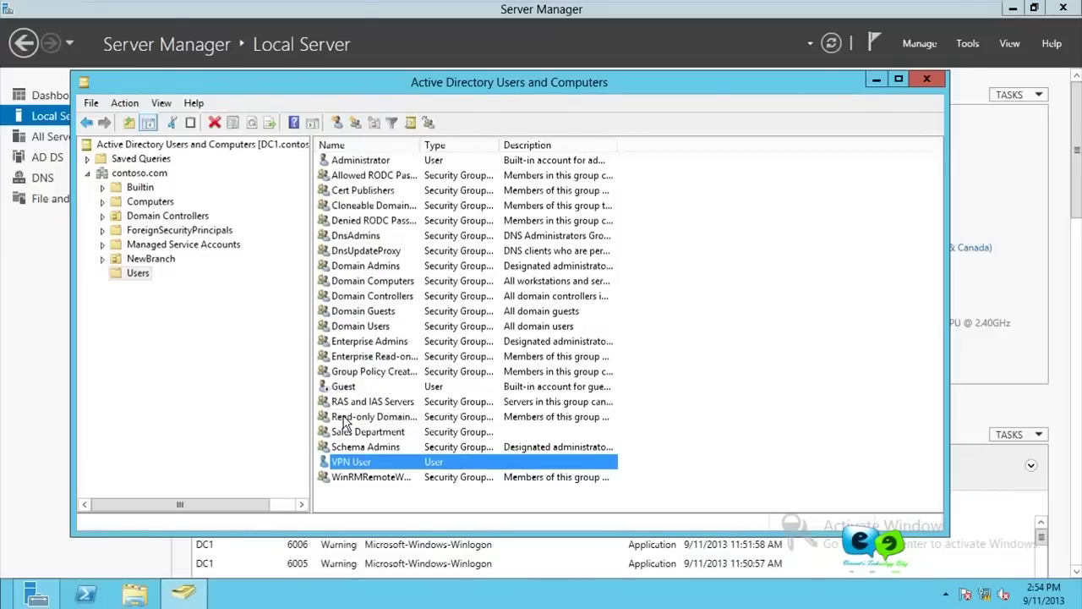
right_click(125, 275)
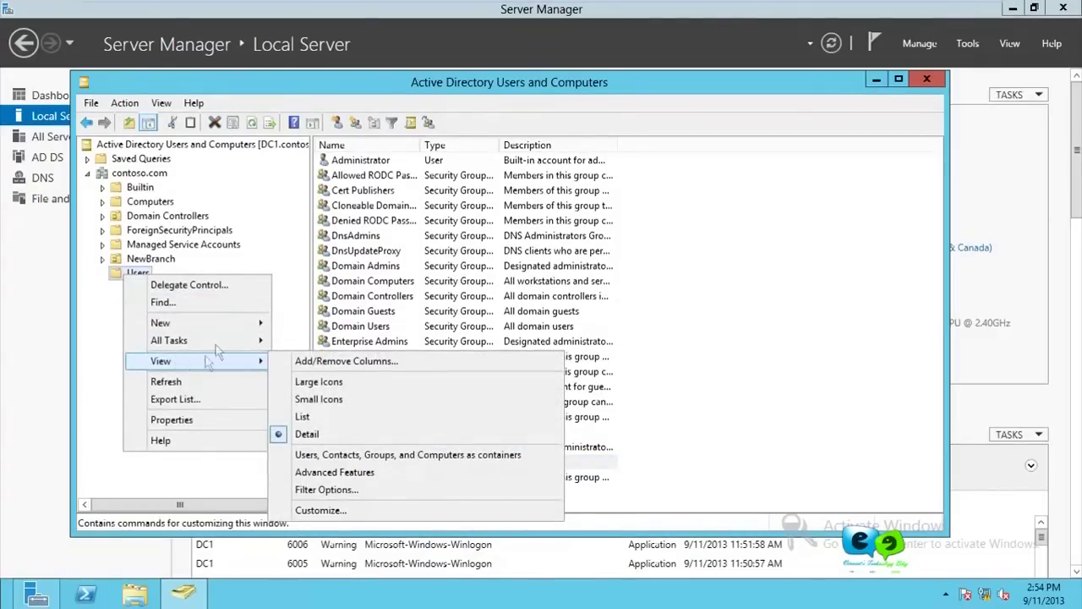
mouse_move(233, 322)
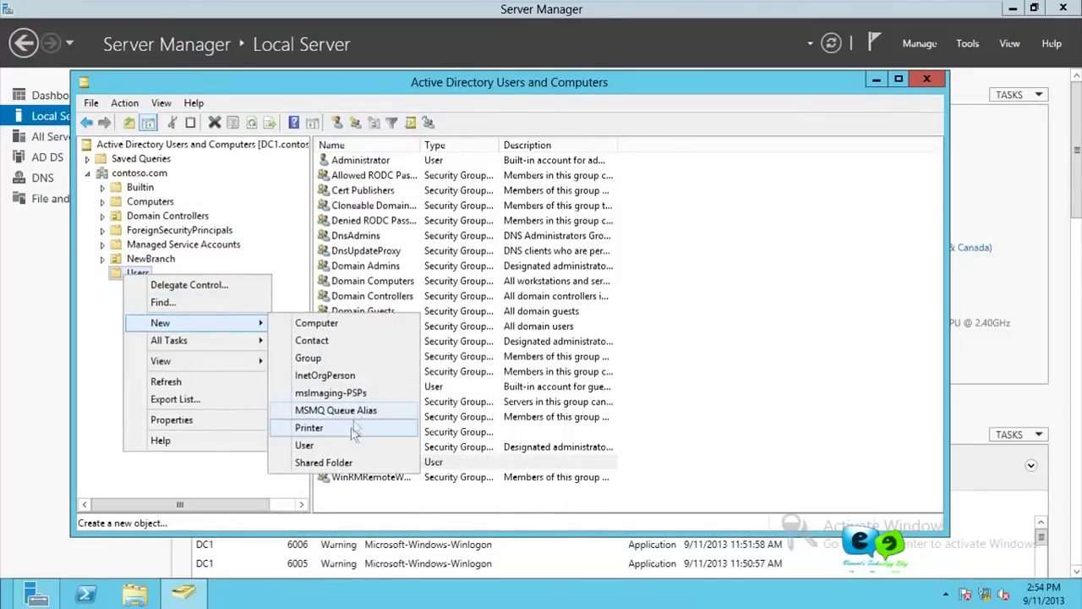
left_click(336, 357)
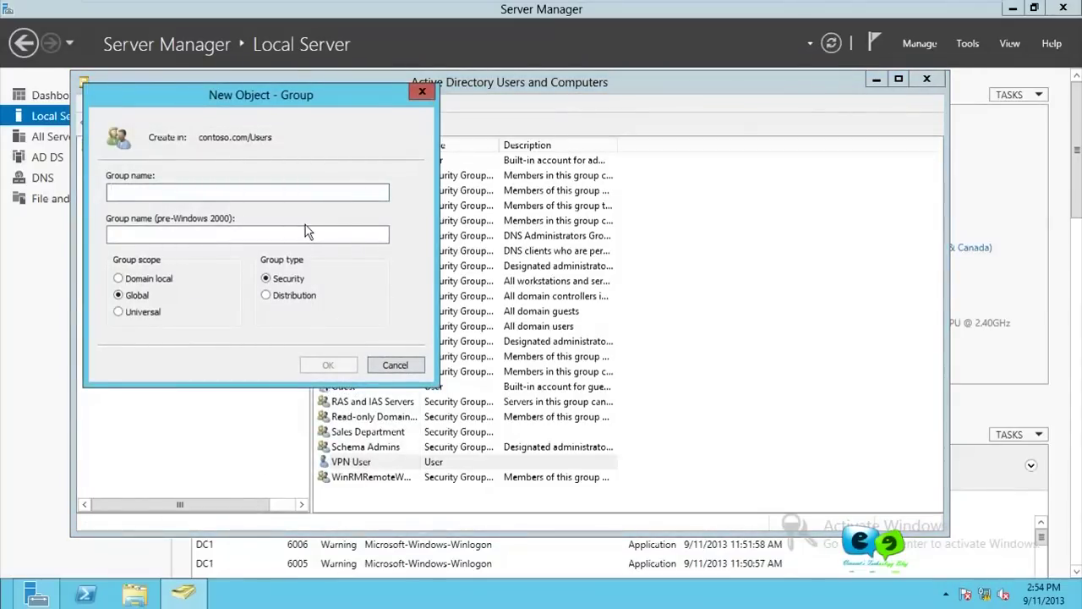
type("ContosoRE")
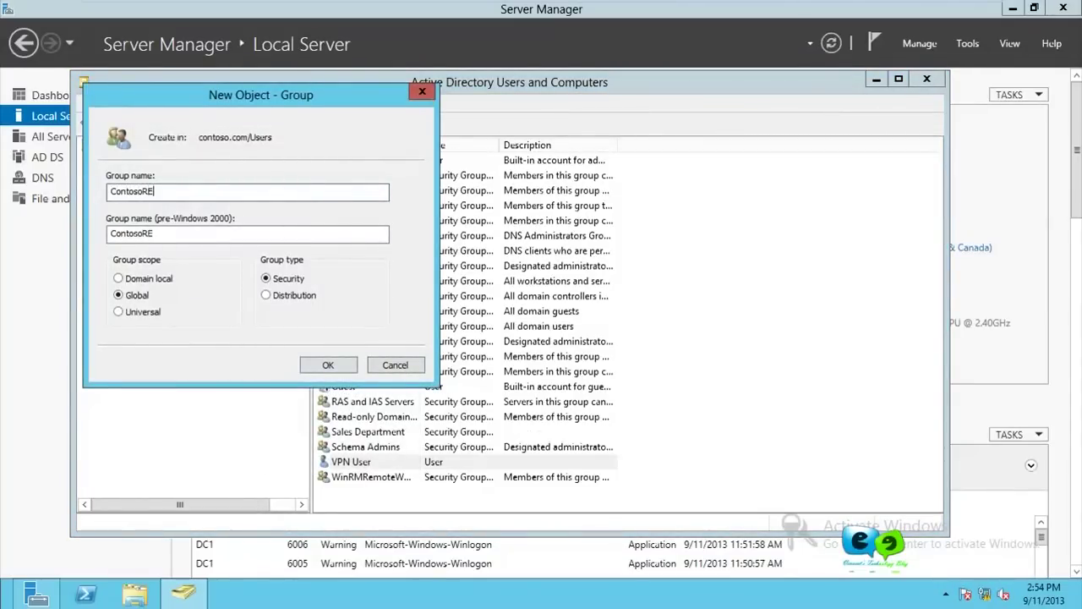
type("moteUserss")
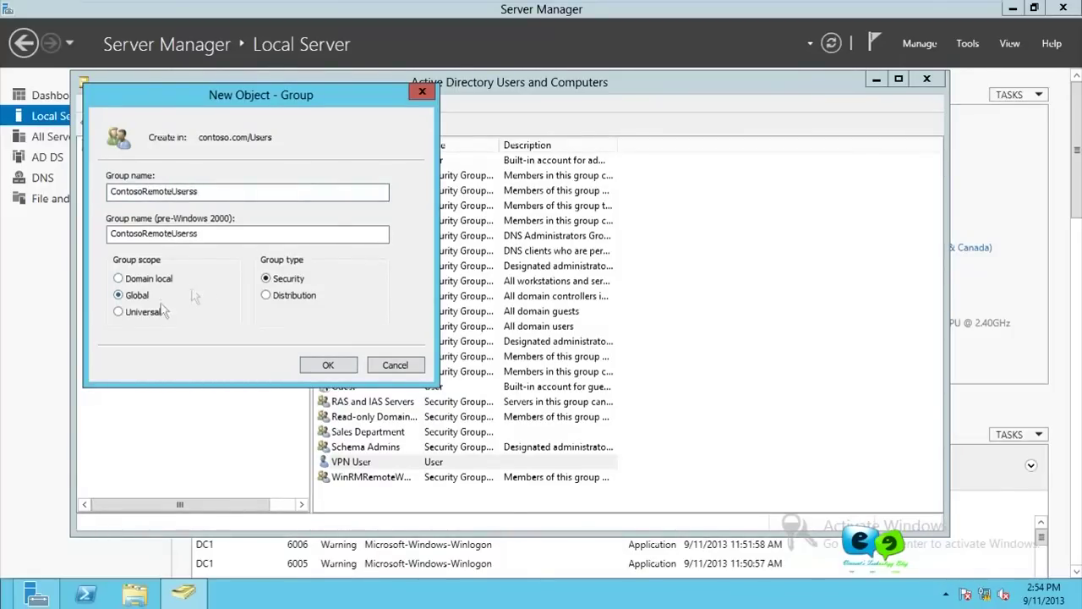
left_click(303, 364)
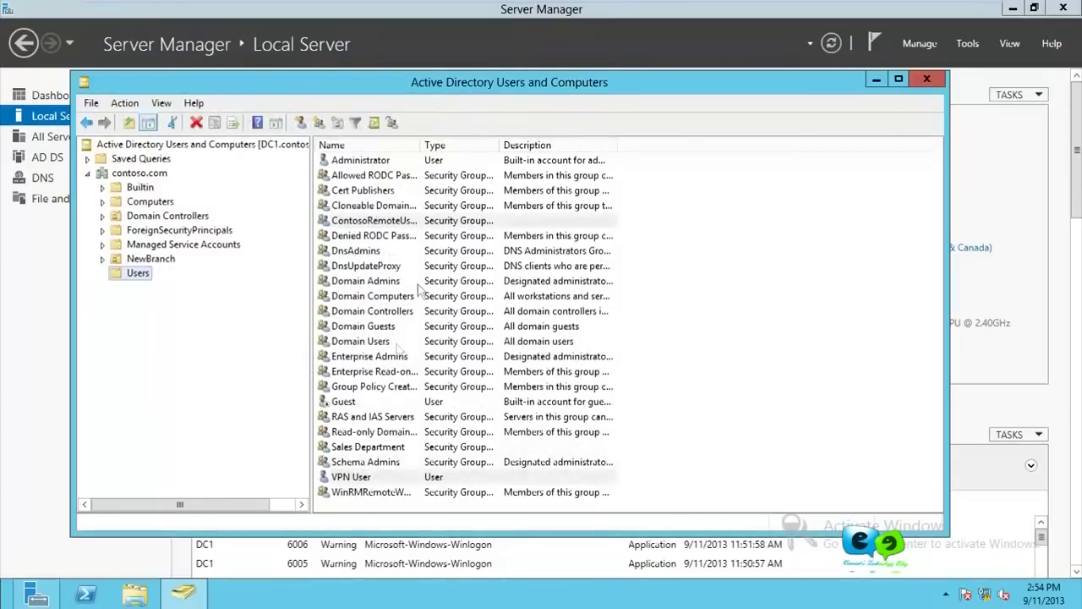
left_click(376, 225)
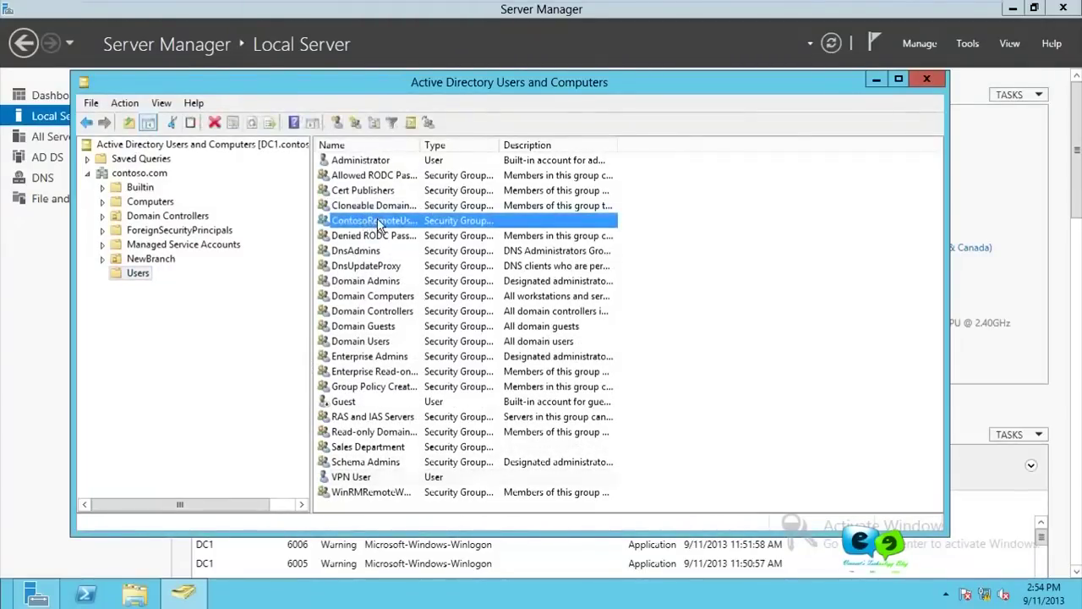
Add VPN User, resolved from 'vpn', as a member of ContosoRemoteUserss and apply
double_click(377, 221)
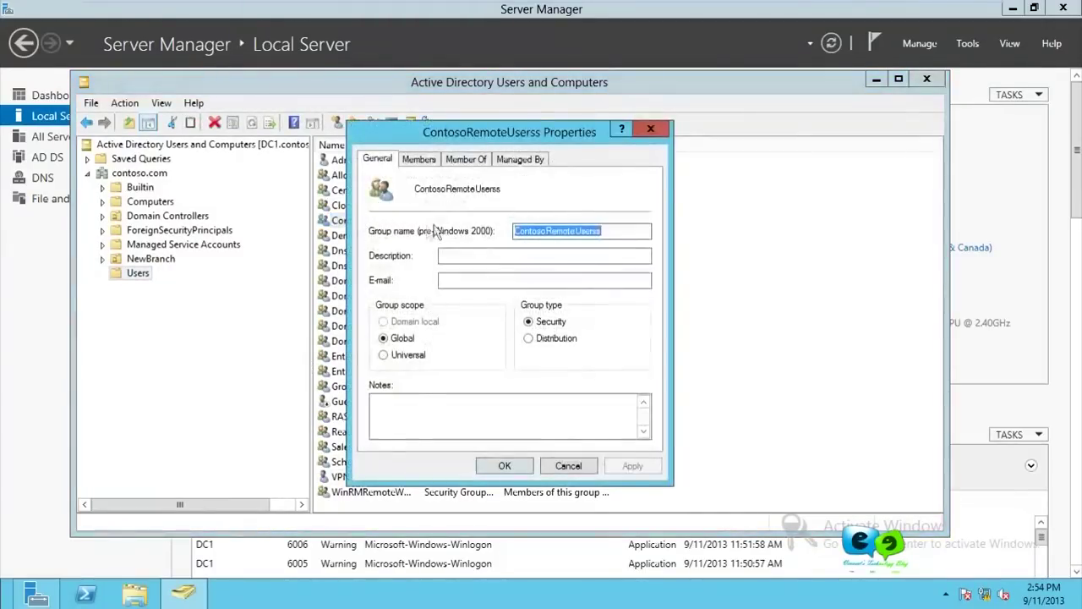
left_click(422, 161)
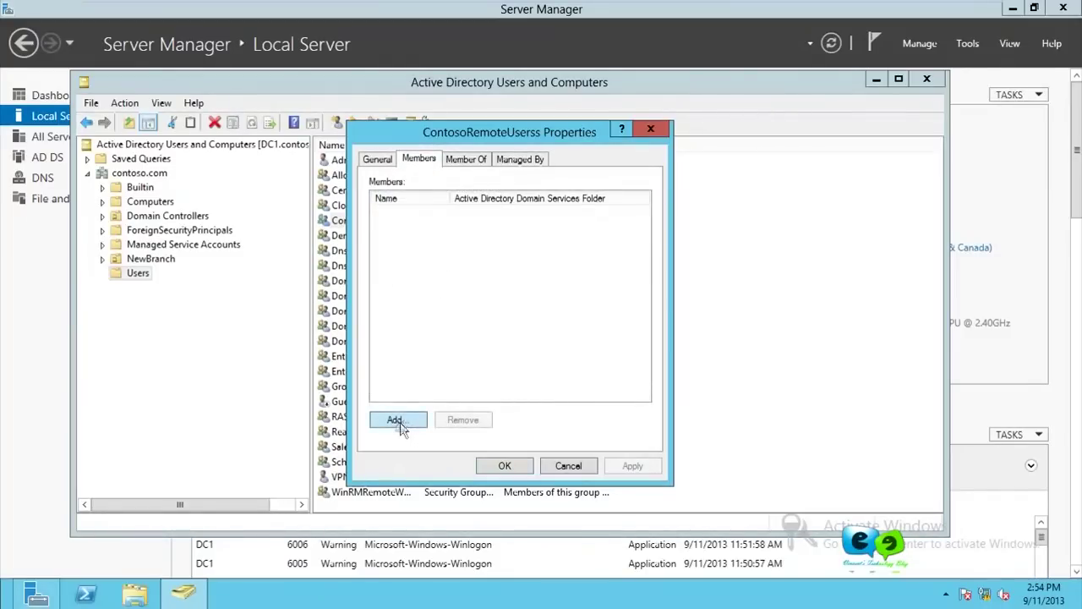
left_click(400, 420)
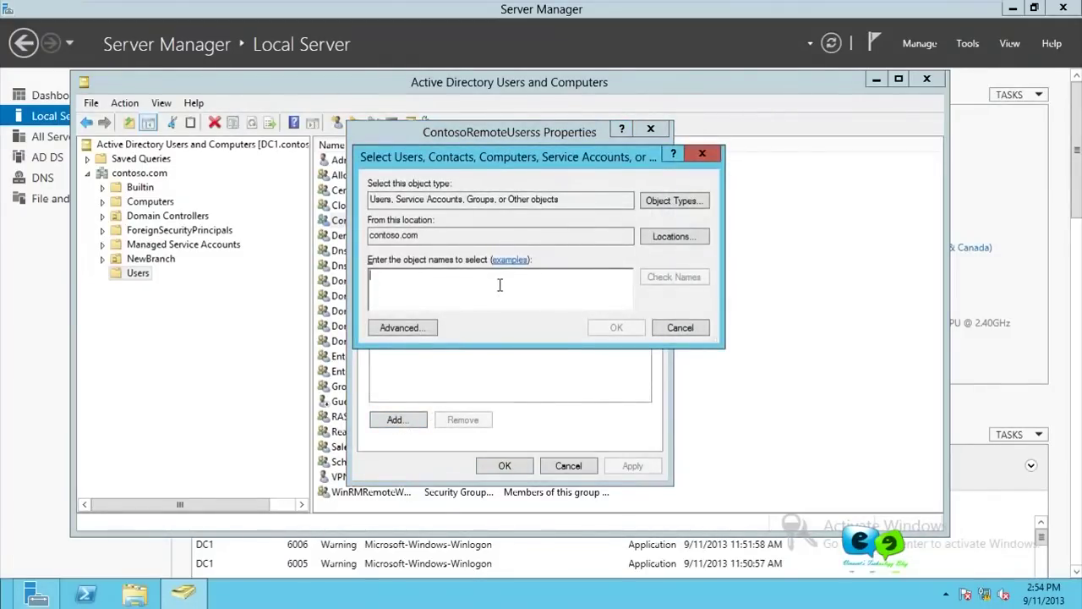
type("vpn")
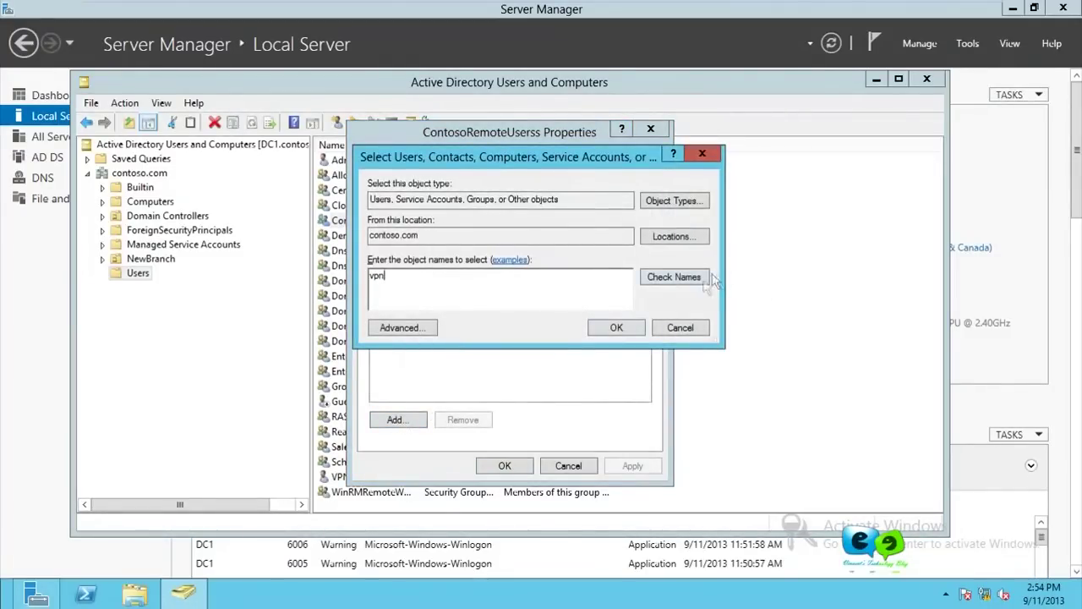
left_click(698, 282)
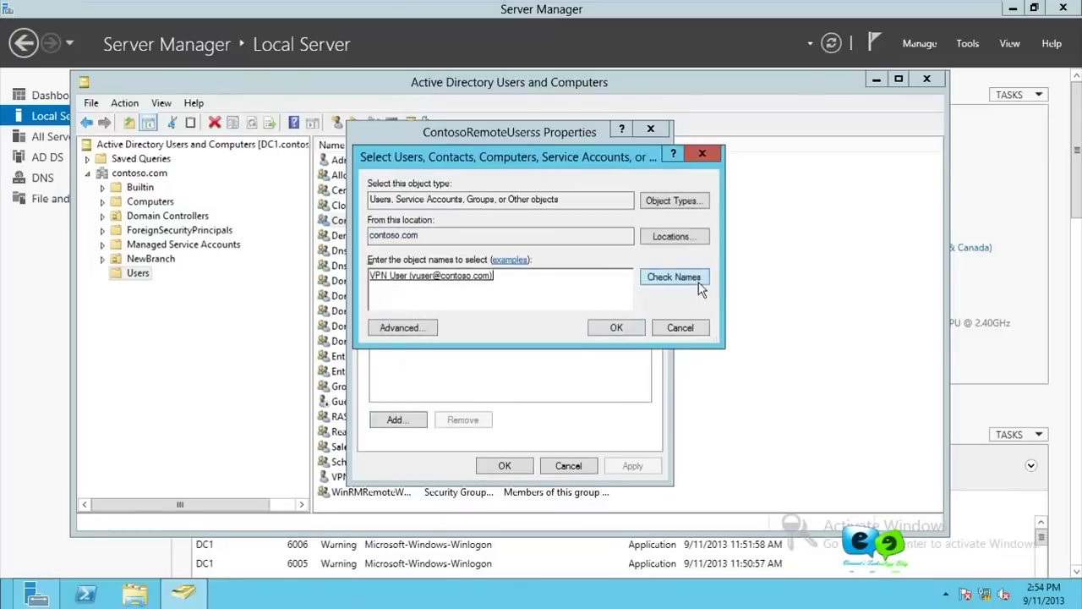
left_click(616, 329)
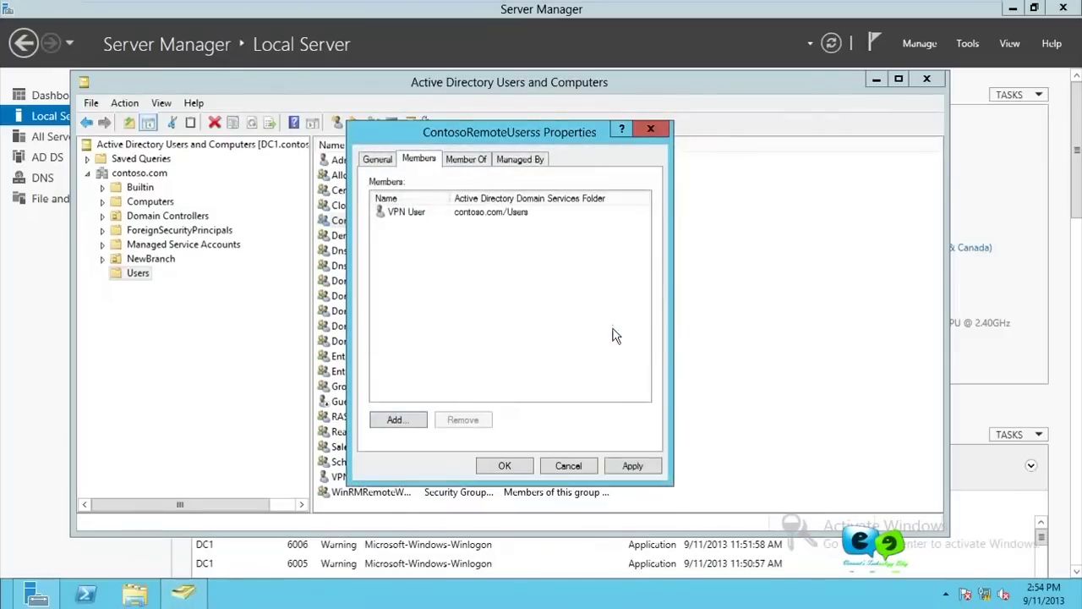
left_click(633, 466)
left_click(504, 466)
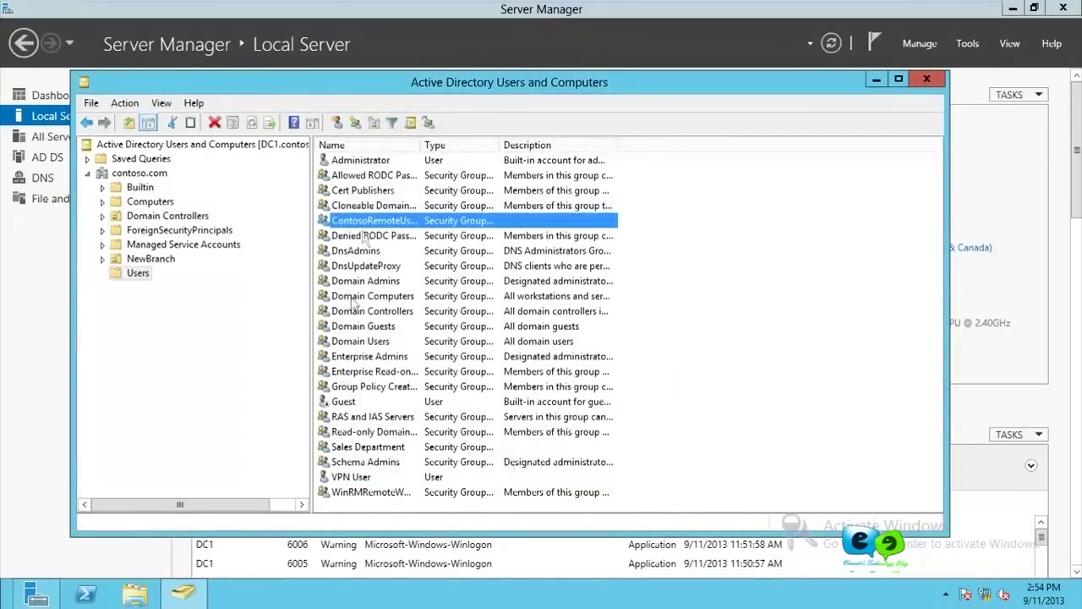
left_click(351, 478)
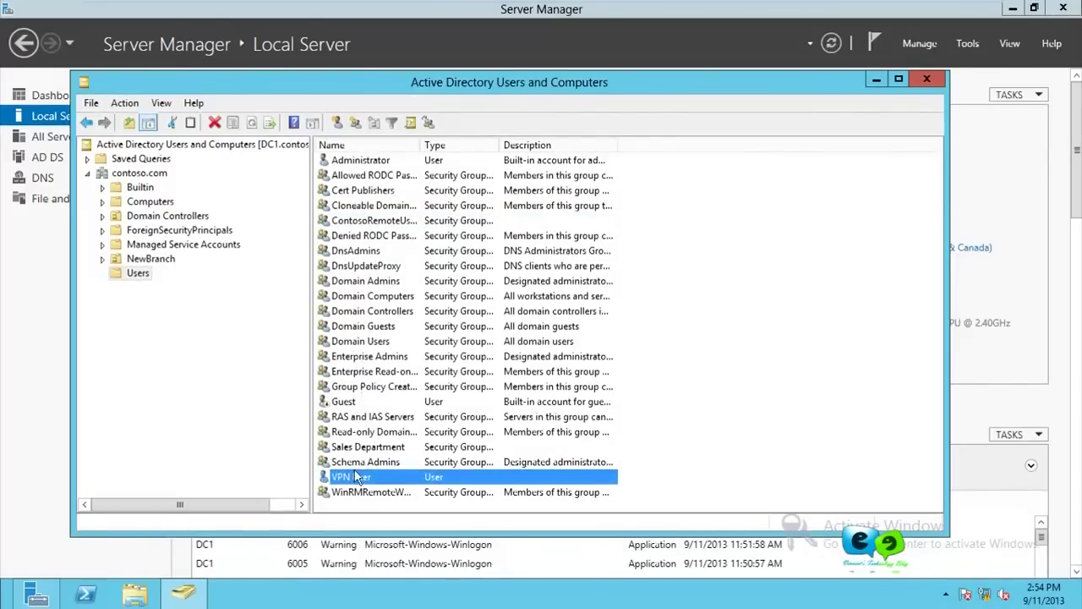
right_click(355, 480)
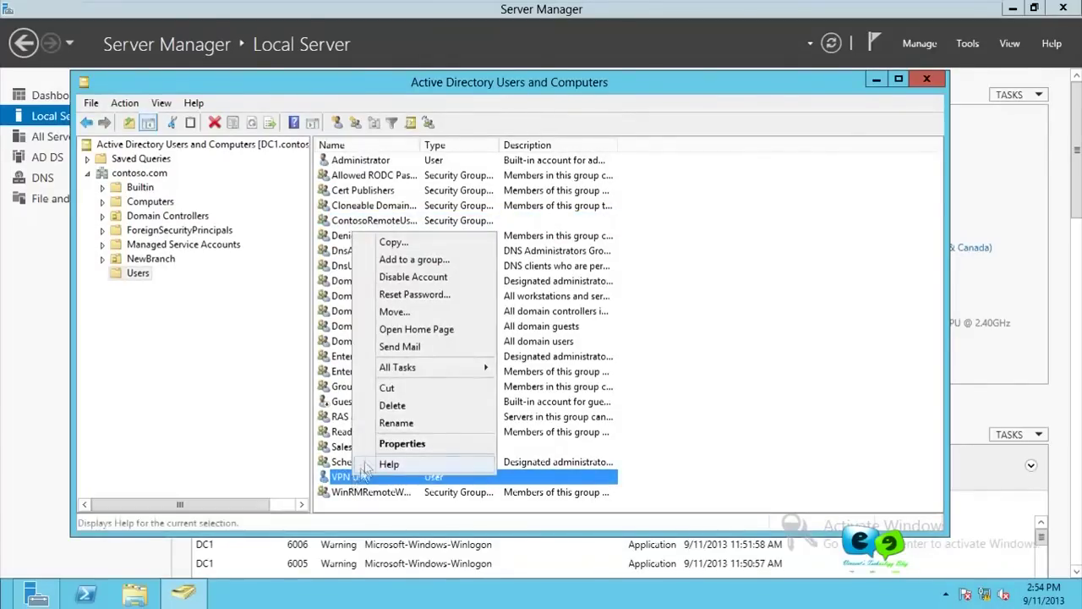
left_click(367, 445)
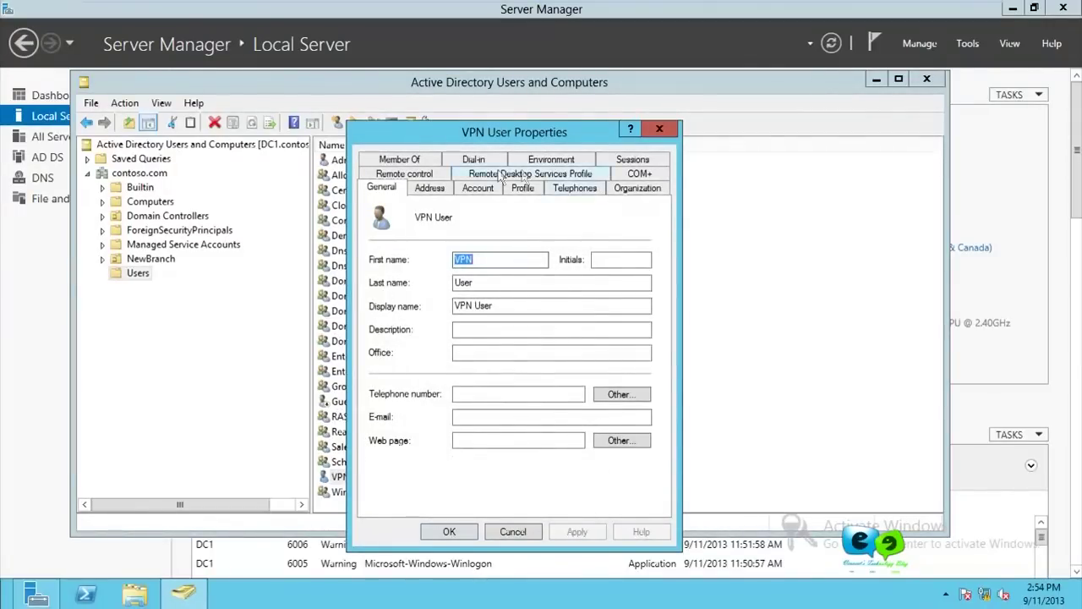
left_click(465, 160)
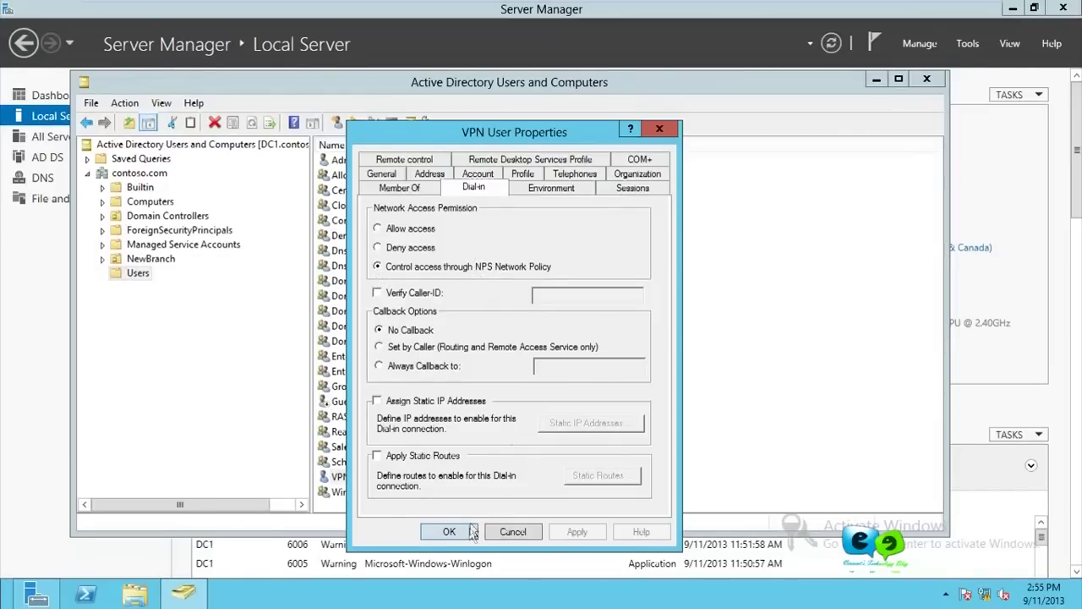
left_click(658, 129)
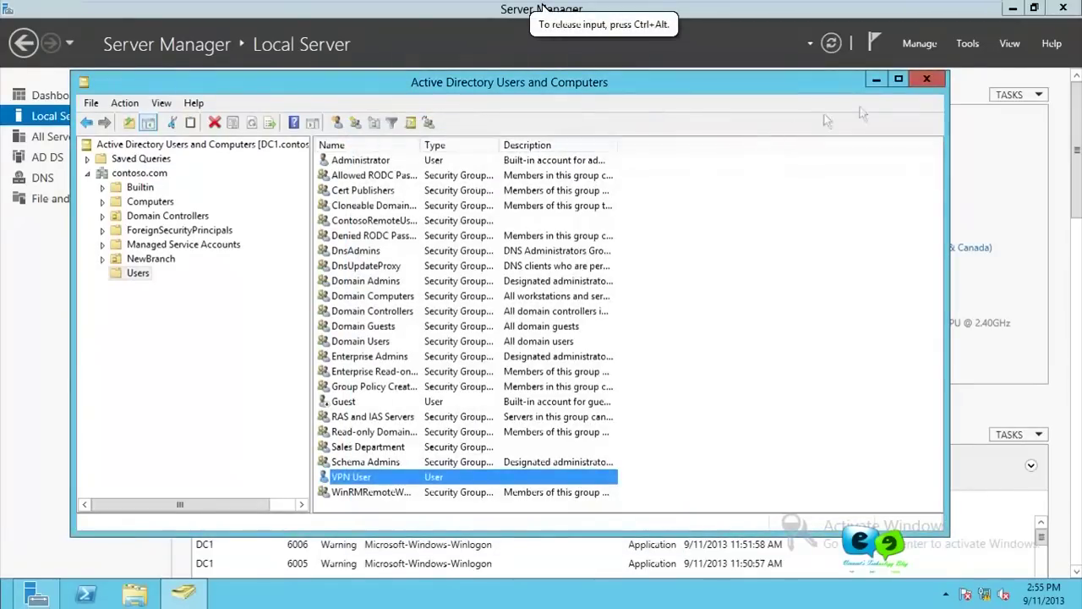
Close Active Directory Users and Computers and go to the Start screen
left_click(925, 79)
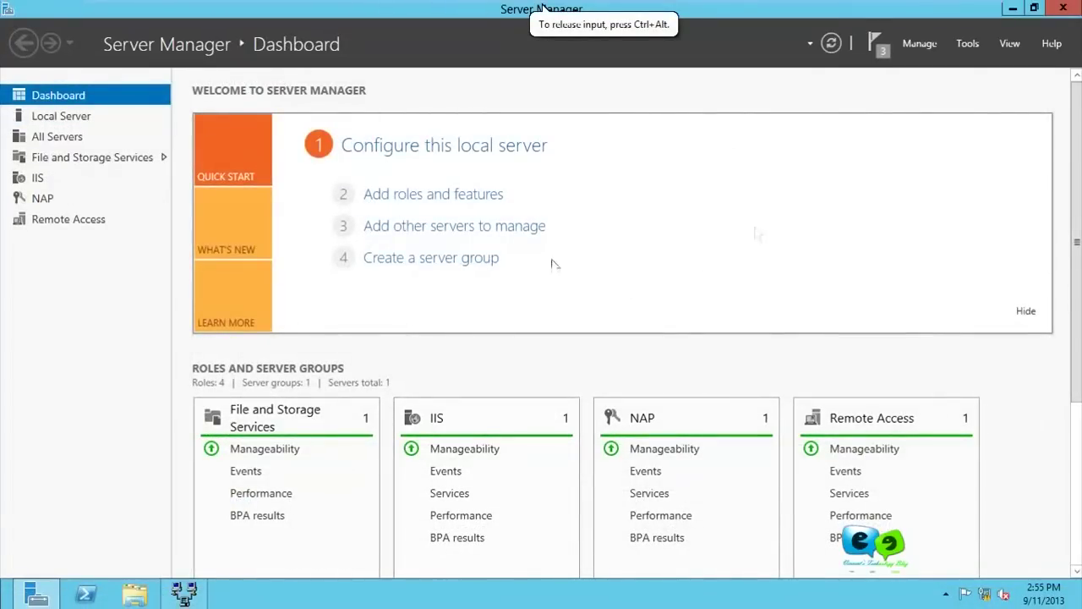
left_click(17, 592)
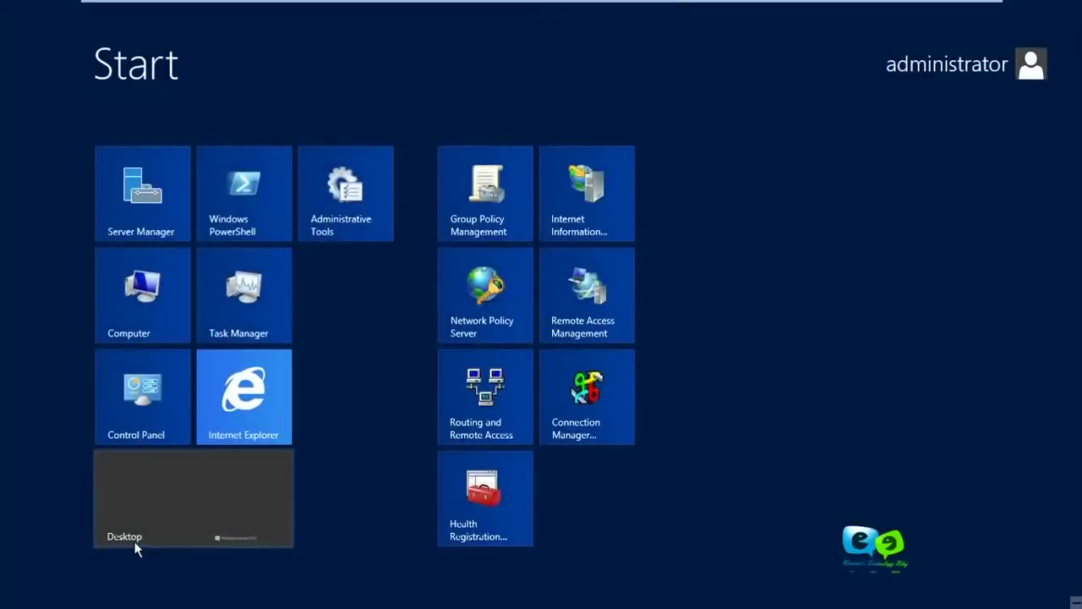
Enlarge the Network Policy Server window and show Policies > Network Policies with its two deny-access defaults
key("Escape")
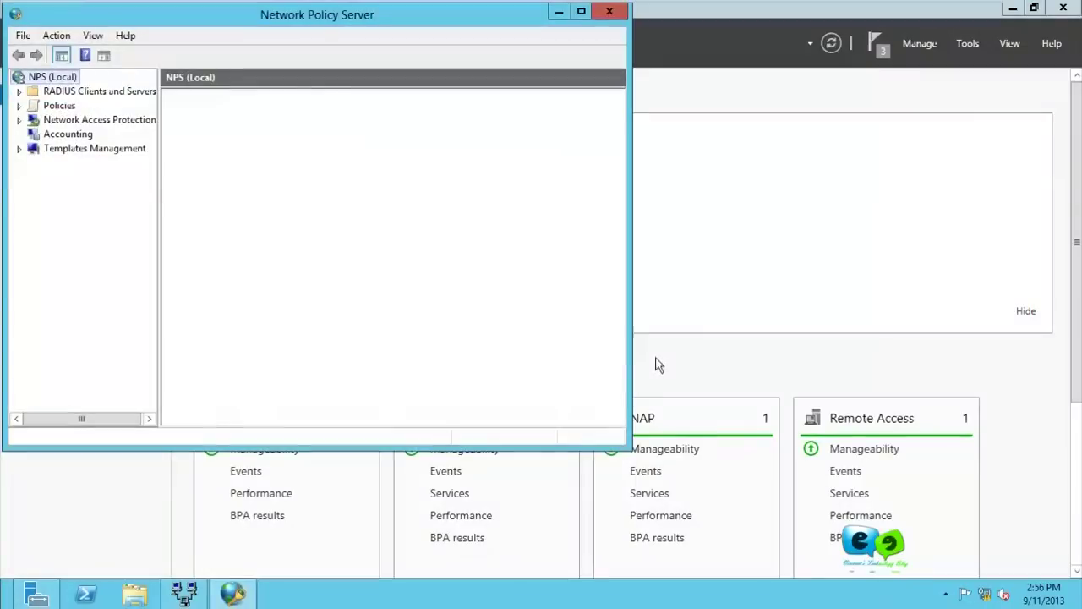
left_click_drag(357, 25, 415, 36)
left_click_drag(690, 458, 786, 547)
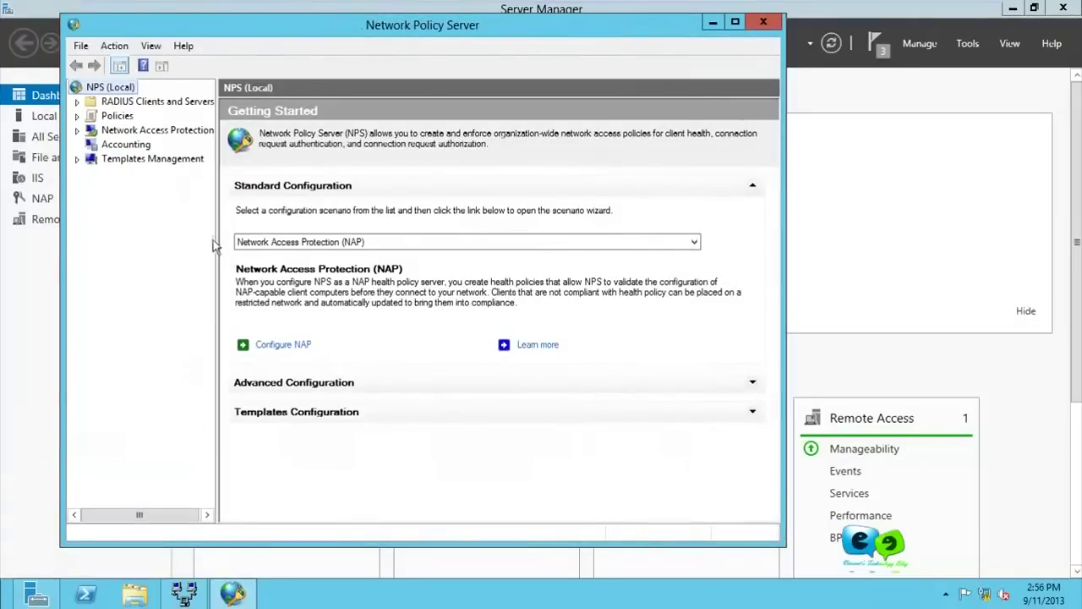
left_click_drag(217, 244, 289, 241)
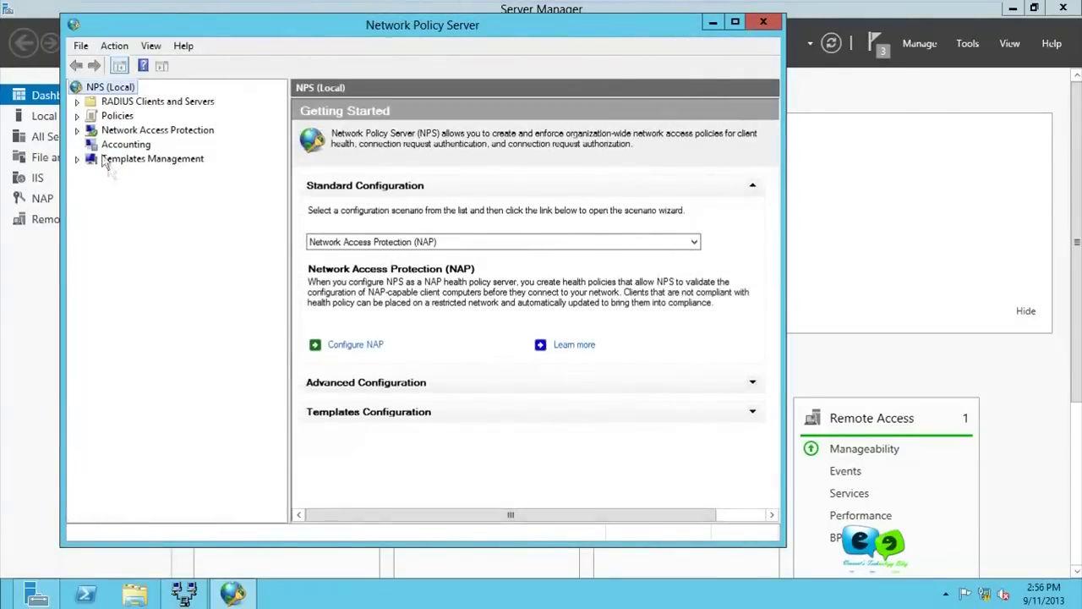
left_click(77, 116)
left_click(136, 145)
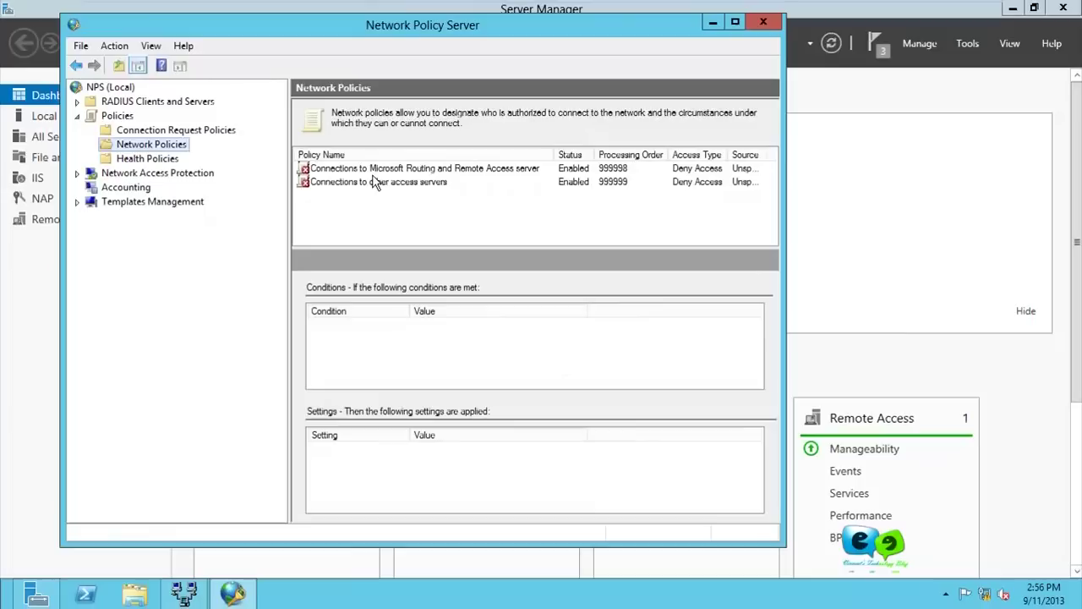
left_click(593, 201)
Start a new network policy named VPNPolicy for Remote Access Server(VPN-Dial up)
right_click(155, 146)
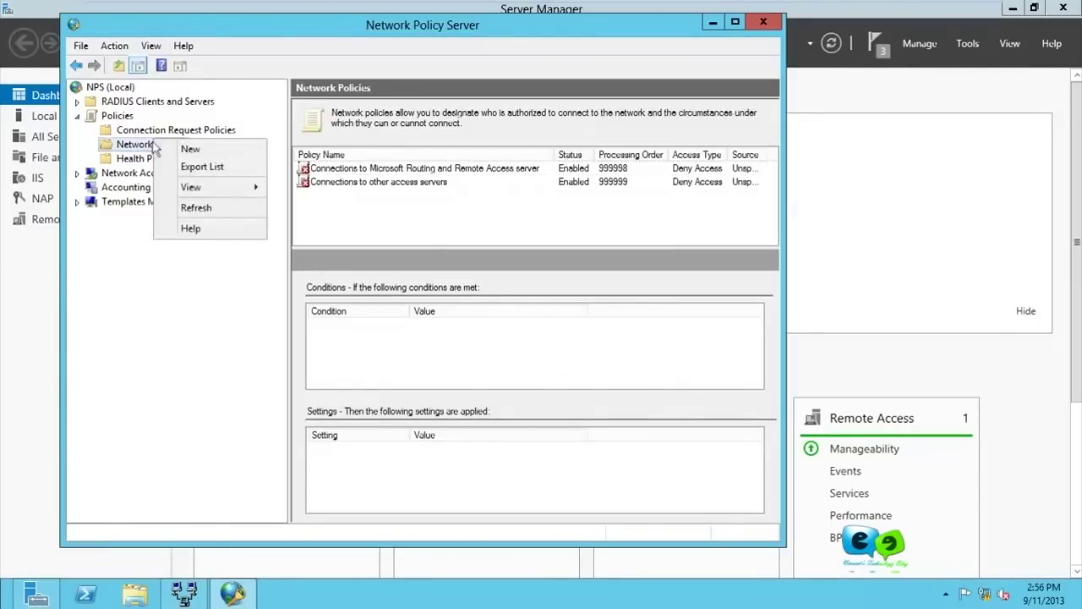
left_click(190, 149)
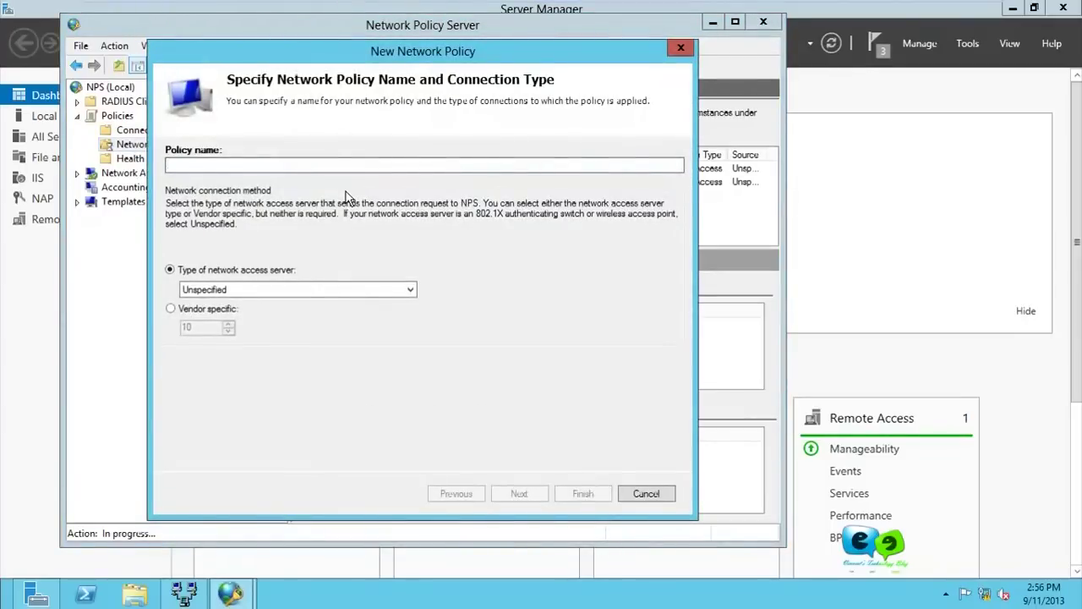
type("V")
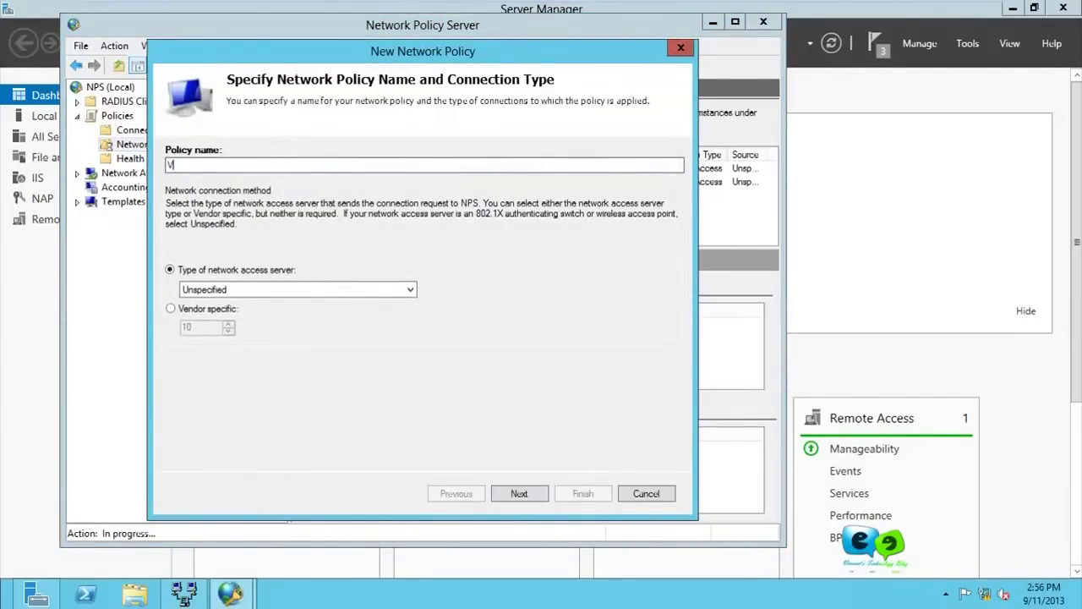
type("B")
key("BackSpace")
type("PNPolicy")
left_click(302, 289)
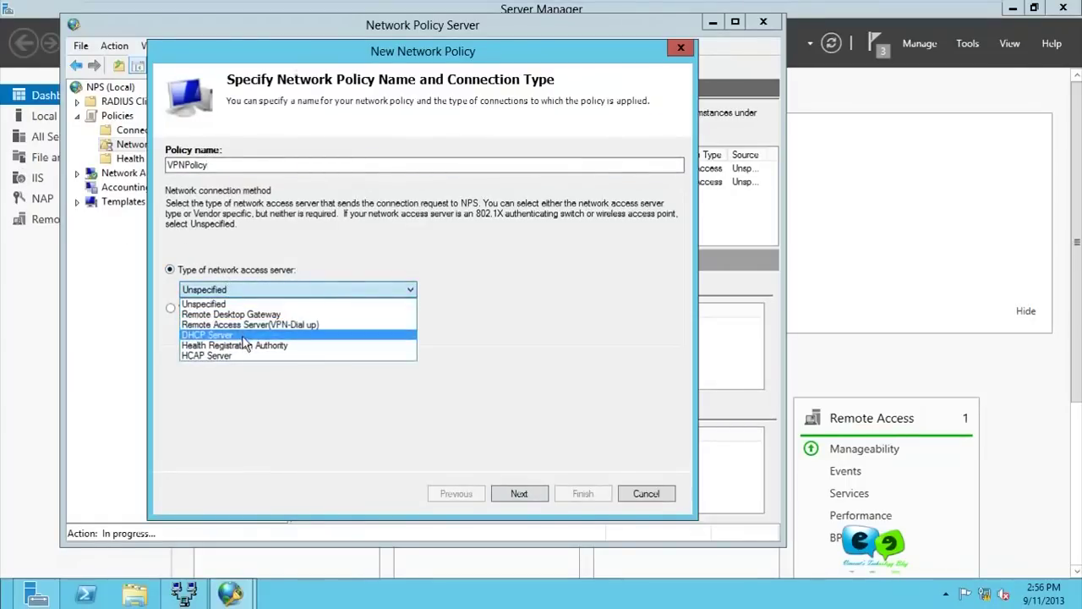
left_click(250, 325)
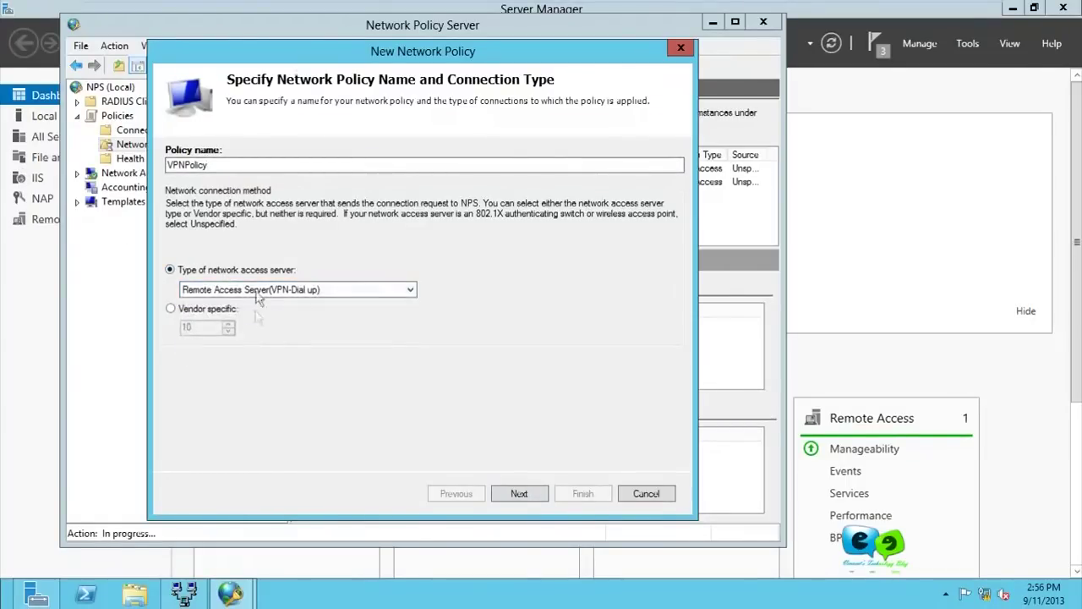
left_click(513, 495)
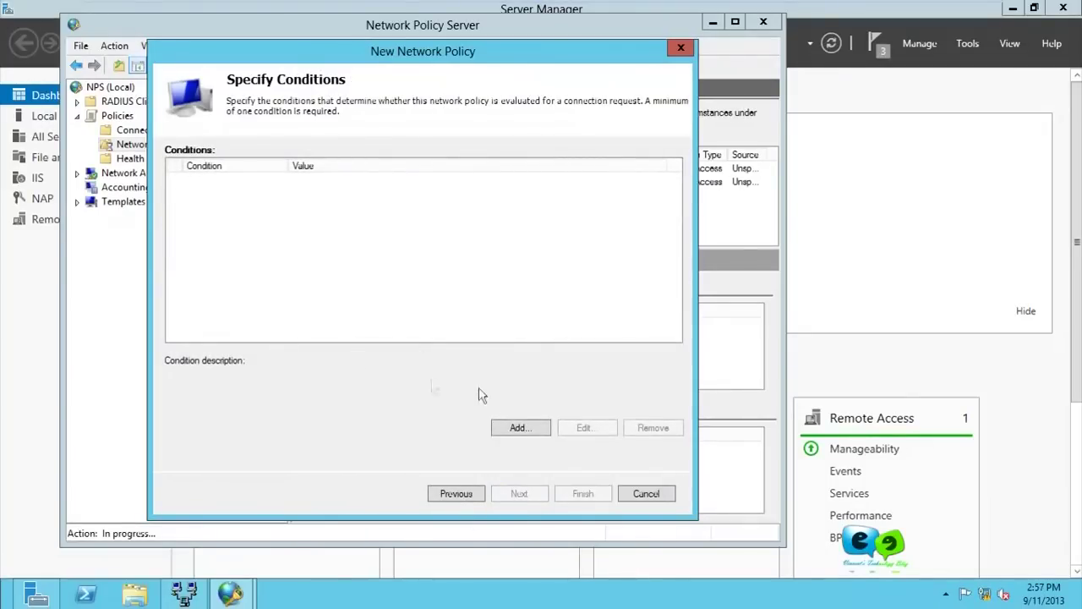
Add a User Groups condition and look up groups matching 'contoso'
left_click(515, 427)
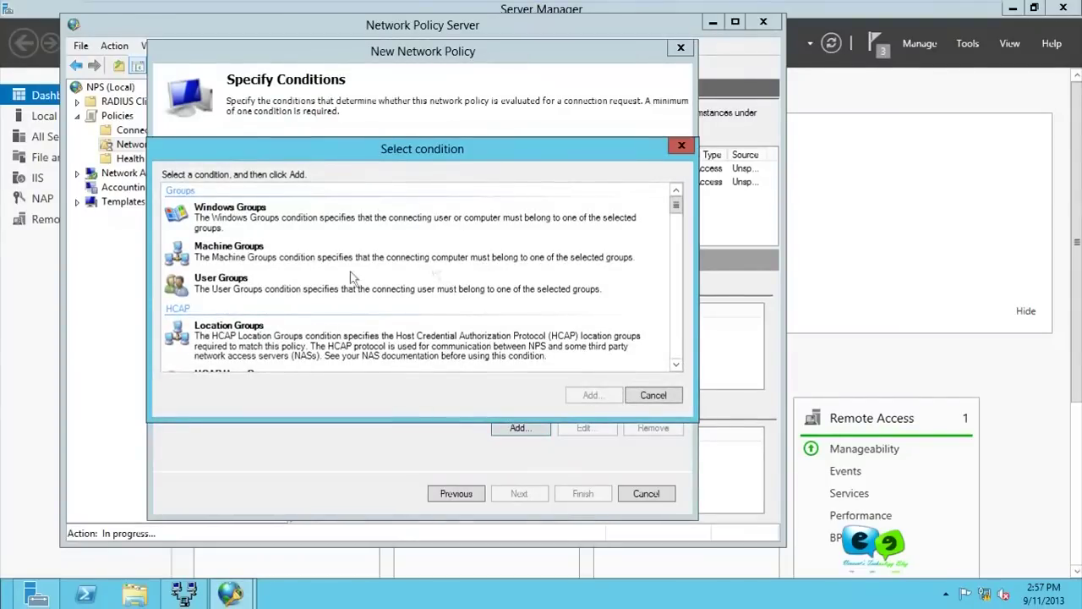
left_click(284, 290)
double_click(284, 290)
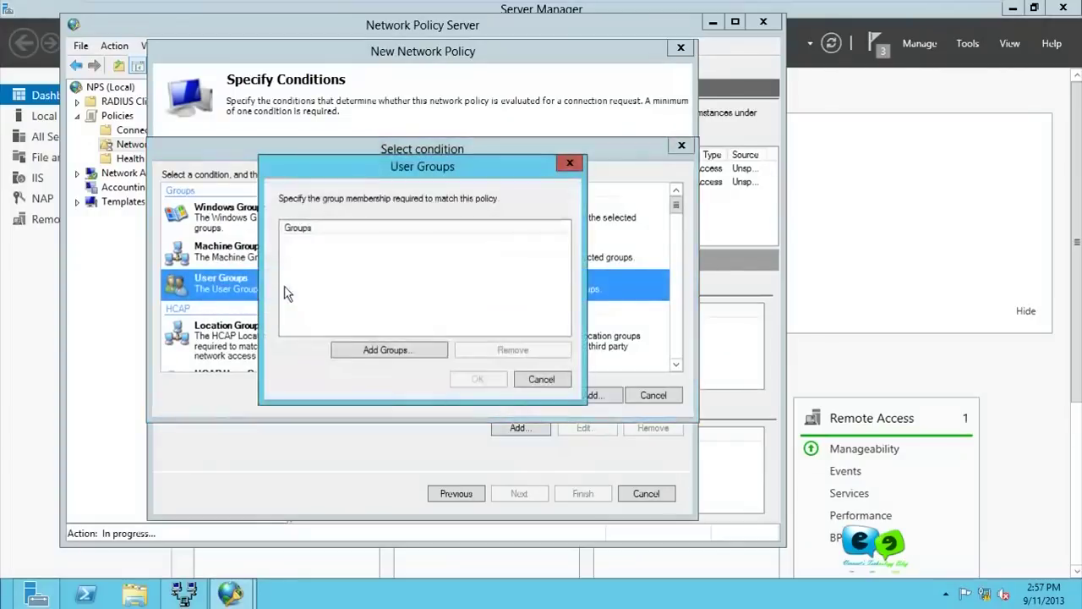
left_click(405, 351)
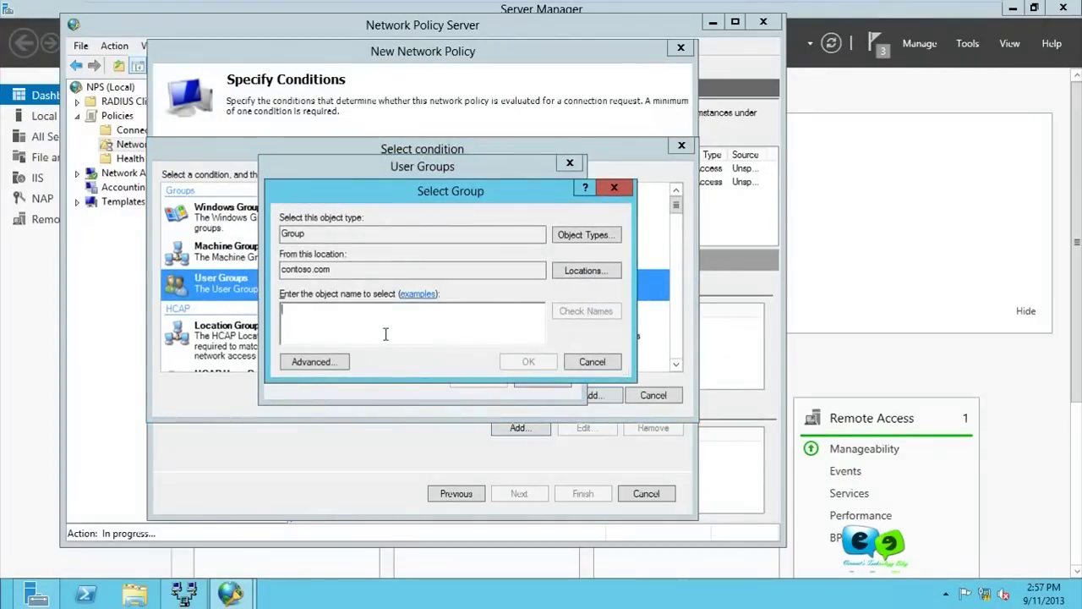
type("contoso")
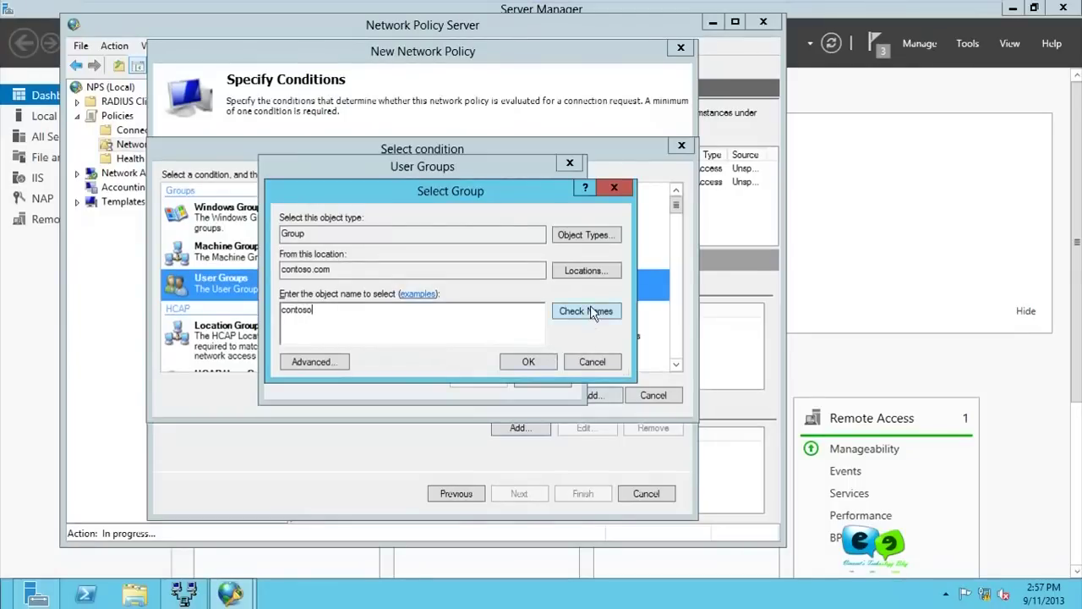
left_click(587, 313)
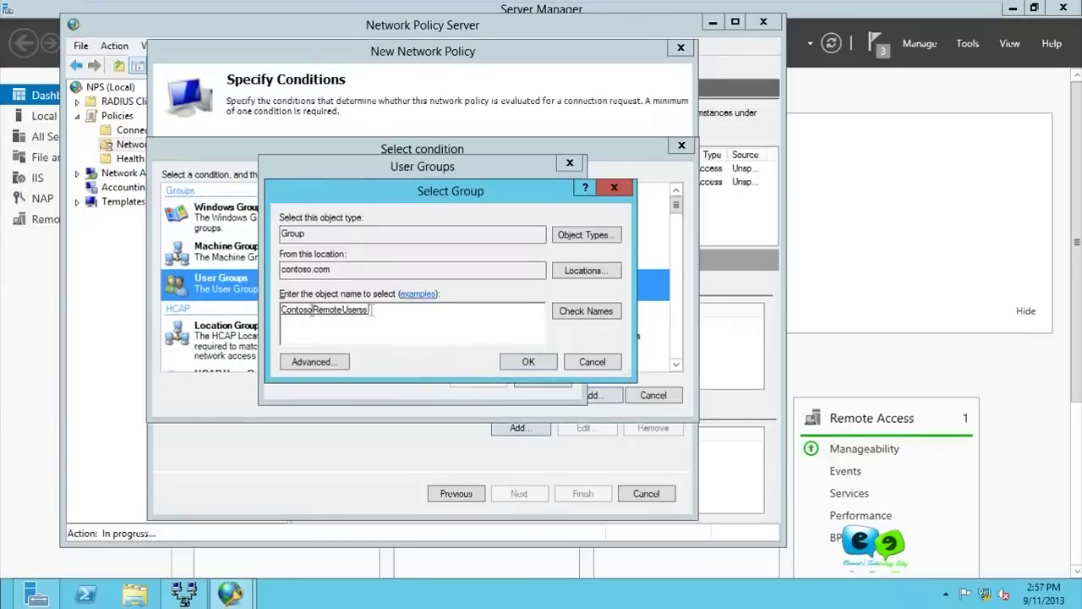
Pick ContosoRemoteUserss from the advanced group search and confirm it as the condition
left_click(345, 362)
left_click(663, 275)
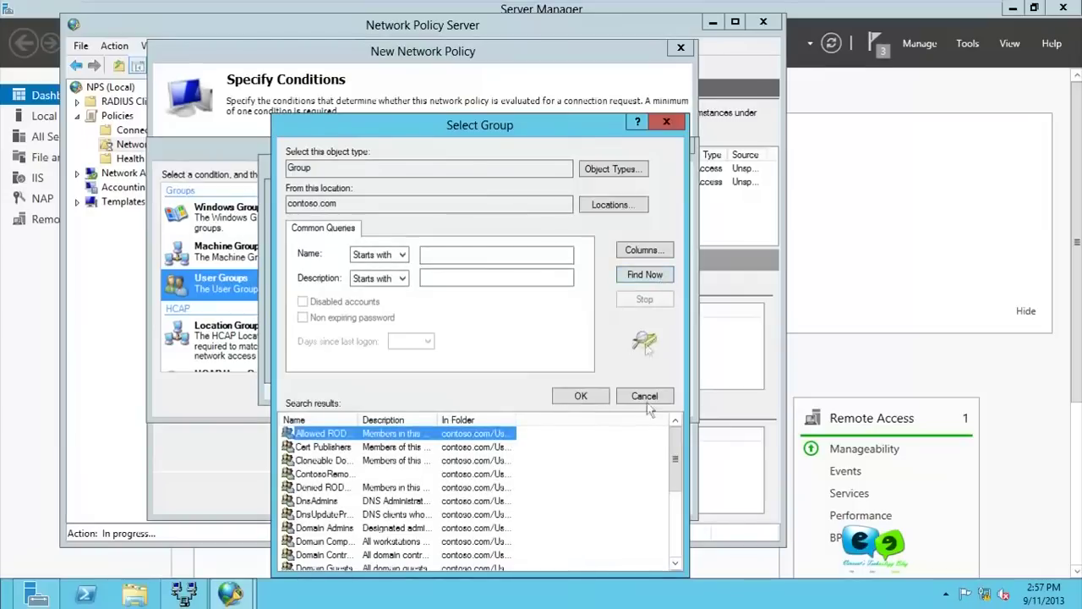
left_click_drag(671, 436, 674, 445)
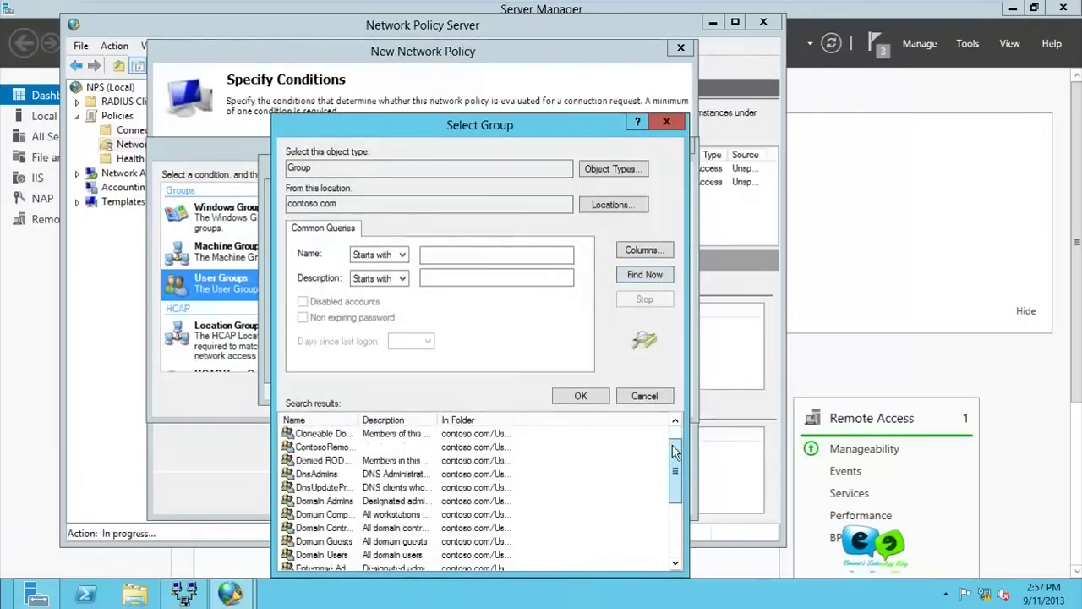
left_click_drag(440, 420, 508, 420)
double_click(382, 446)
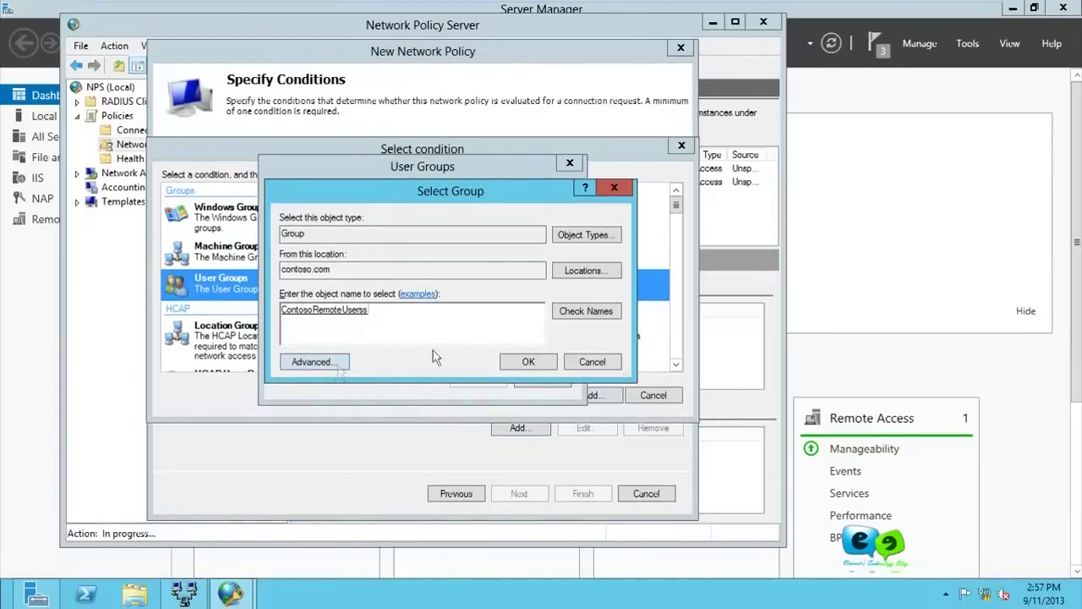
left_click(529, 361)
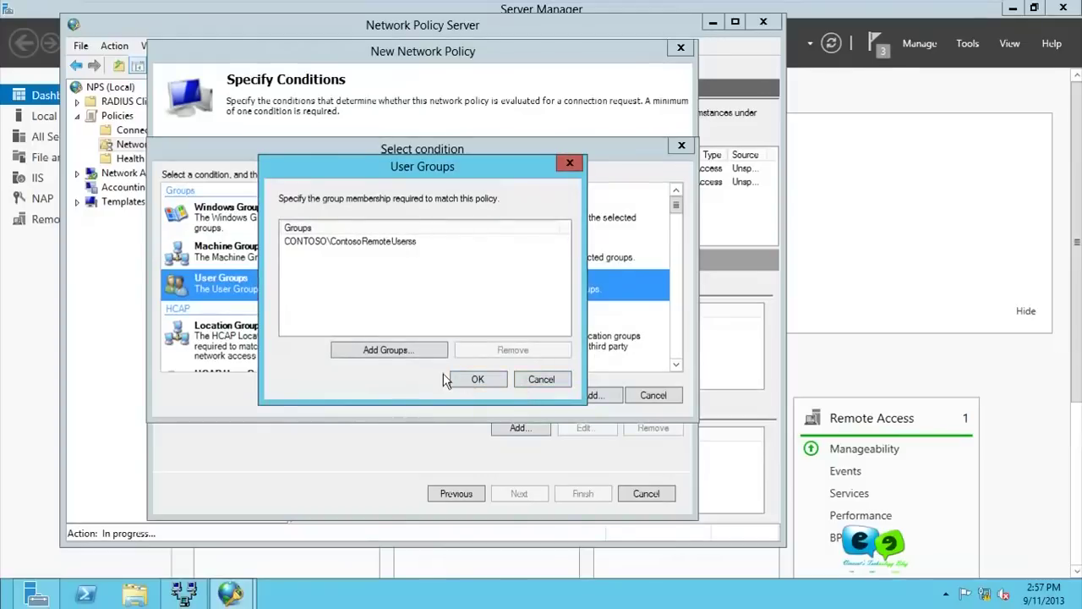
left_click(473, 381)
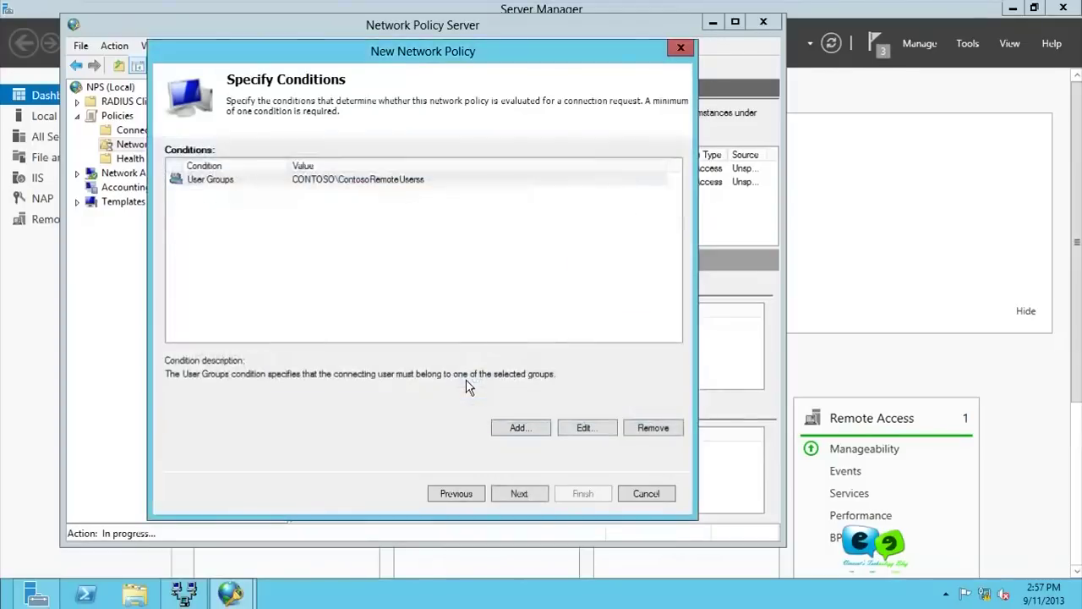
Keep Access granted and the default MS-CHAP-v2 and MS-CHAP authentication methods
left_click(305, 179)
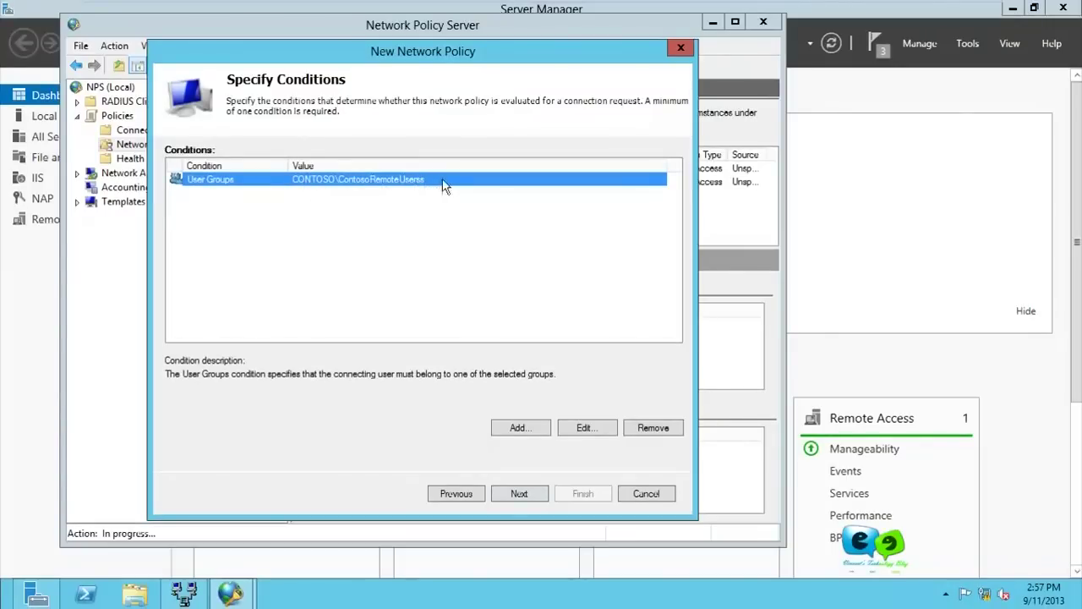
left_click(513, 497)
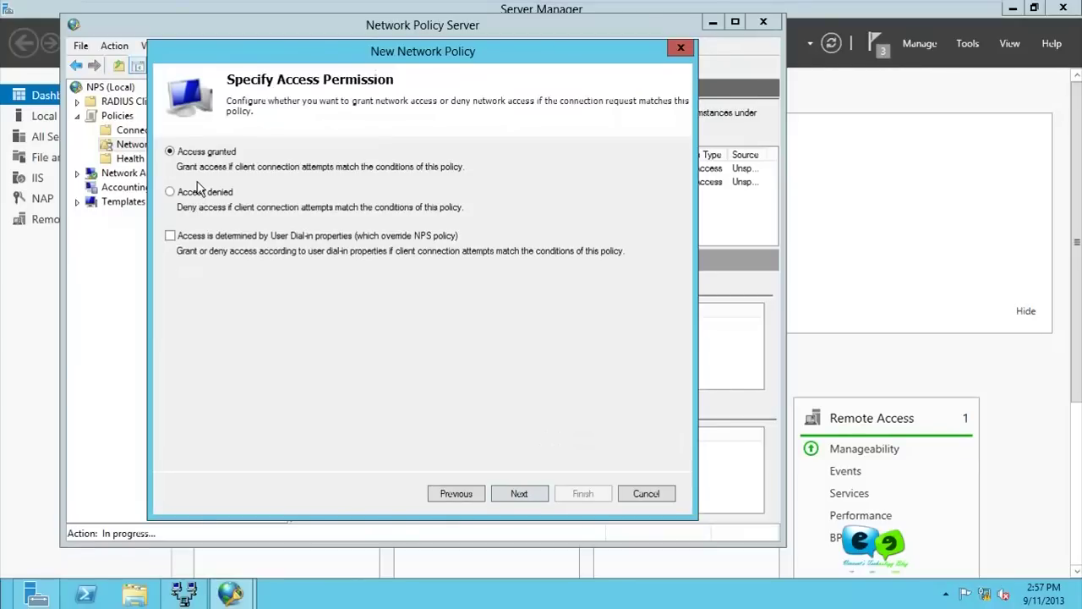
left_click(522, 497)
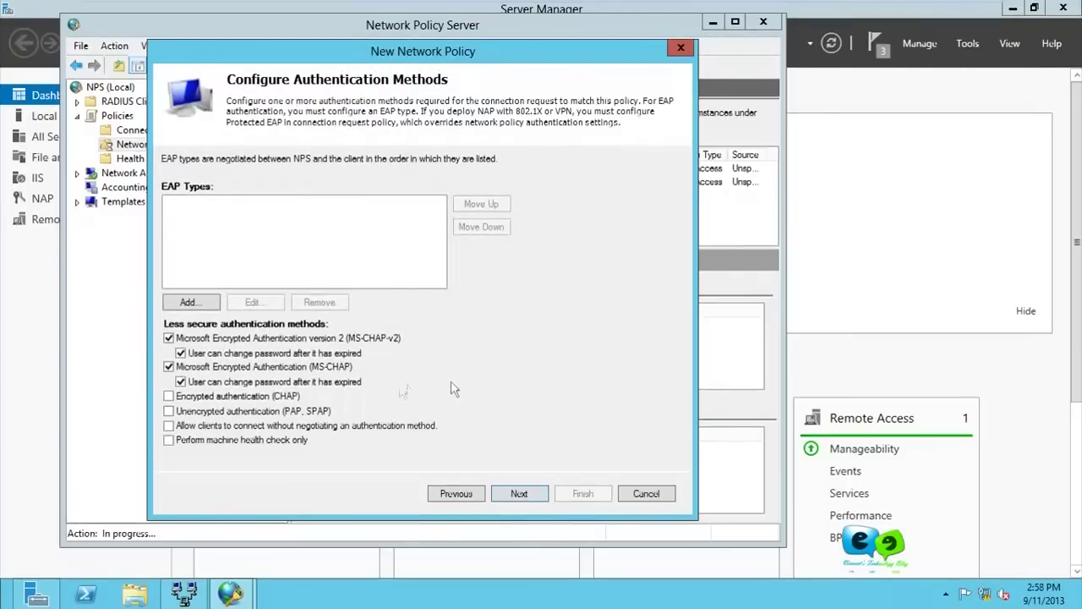
left_click(518, 495)
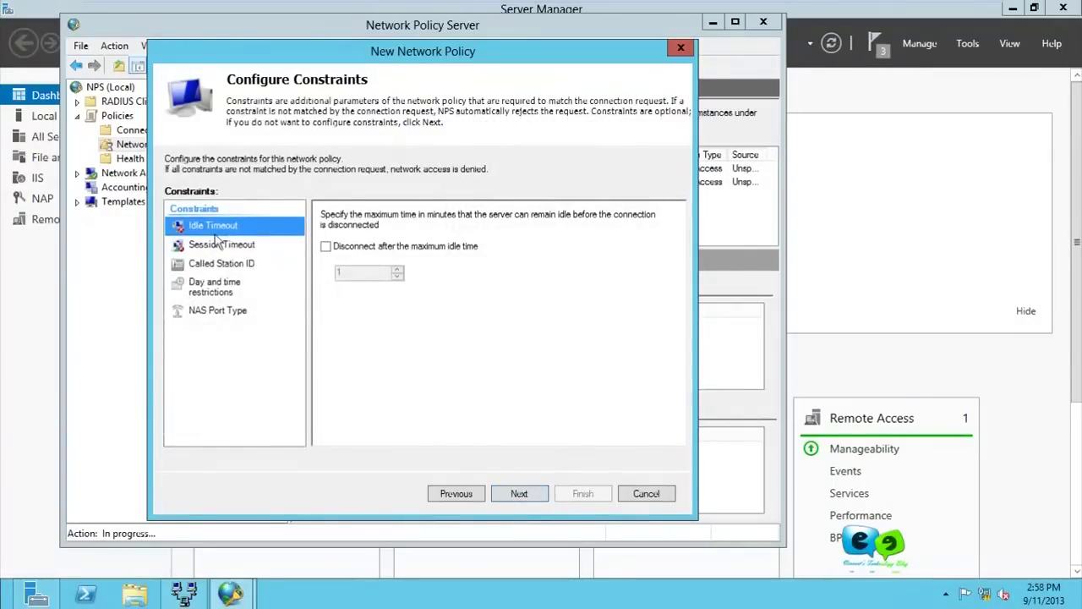
Set a 5-minute idle disconnect, finish creating VPNPolicy, and close Network Policy Server
left_click(326, 247)
left_click_drag(349, 272, 328, 280)
type("5")
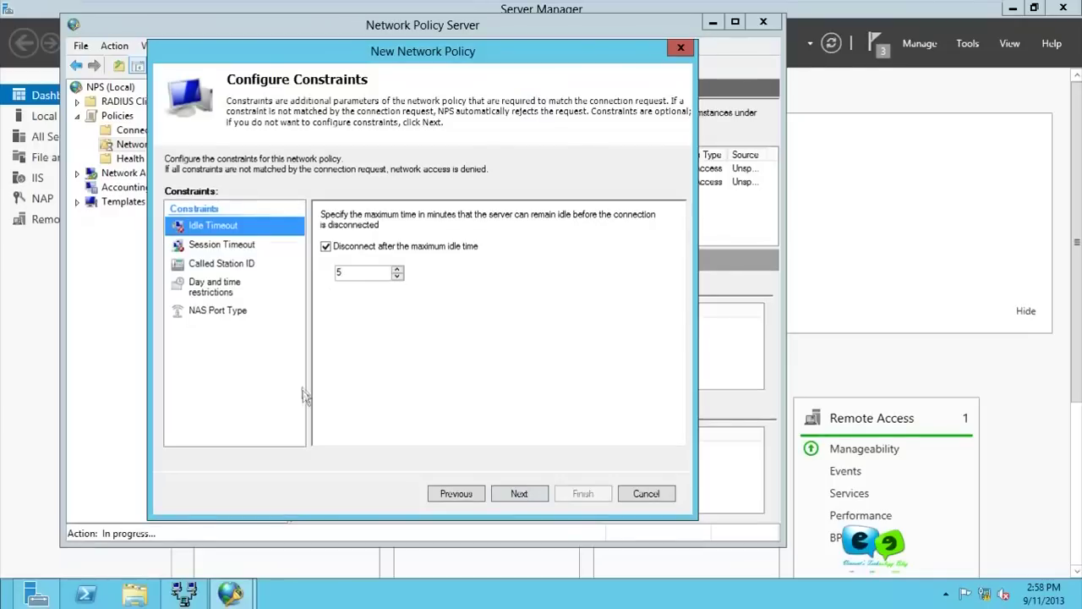
left_click(514, 499)
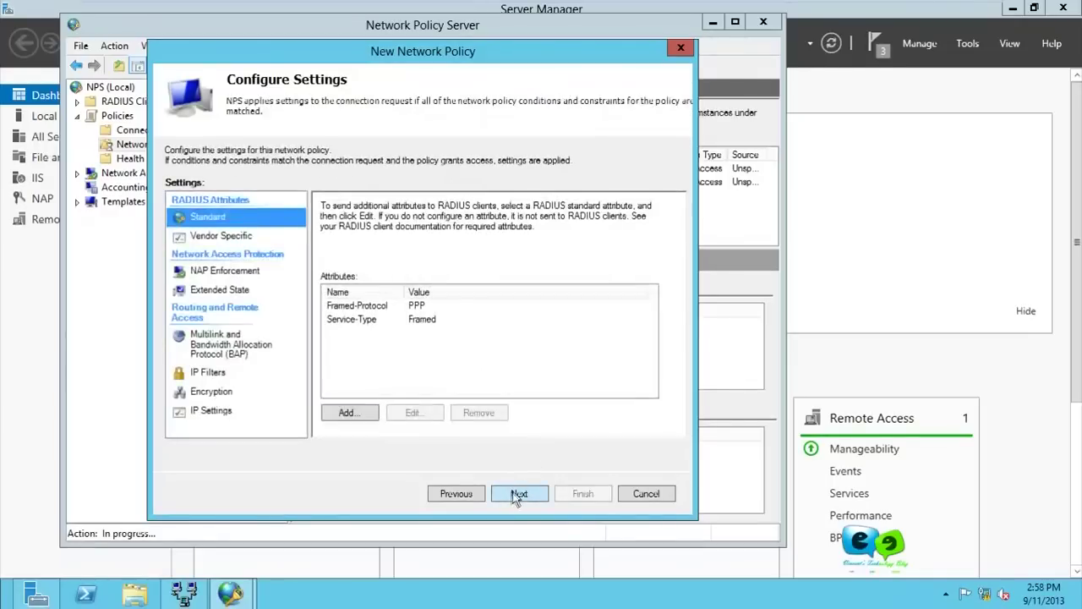
left_click(517, 497)
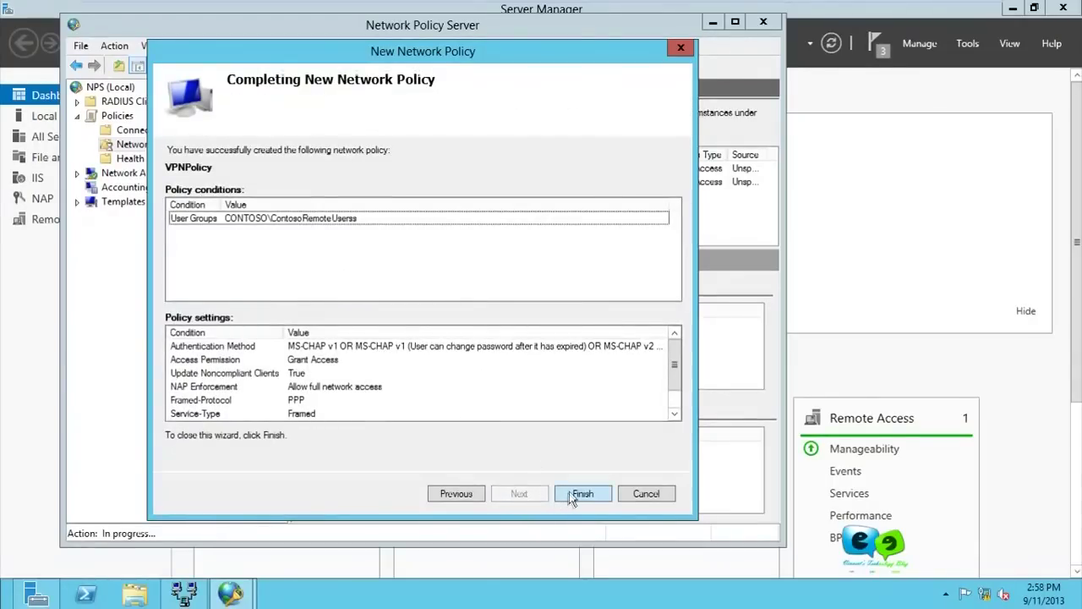
left_click(573, 497)
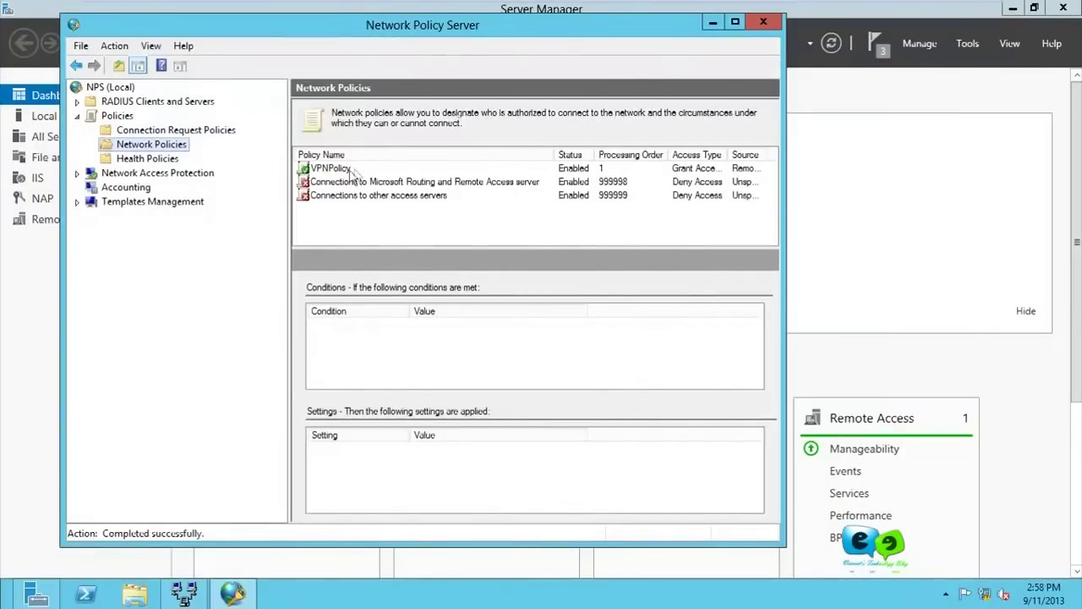
left_click(764, 22)
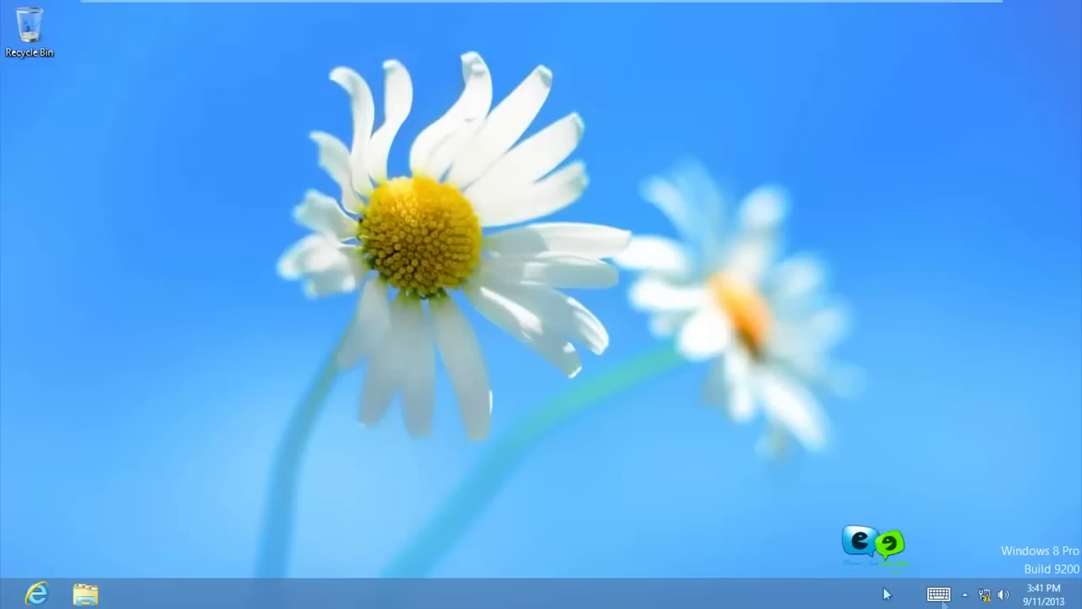
Open the Ethernet adapter's TCP/IPv4 properties from Network and Sharing Center
right_click(993, 595)
left_click(973, 578)
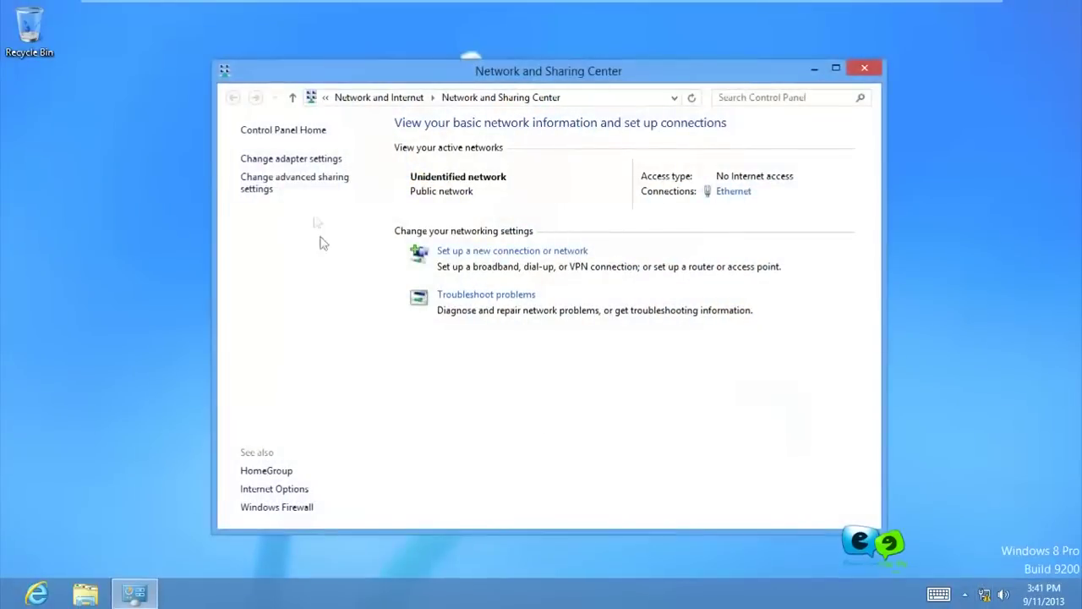
left_click(309, 161)
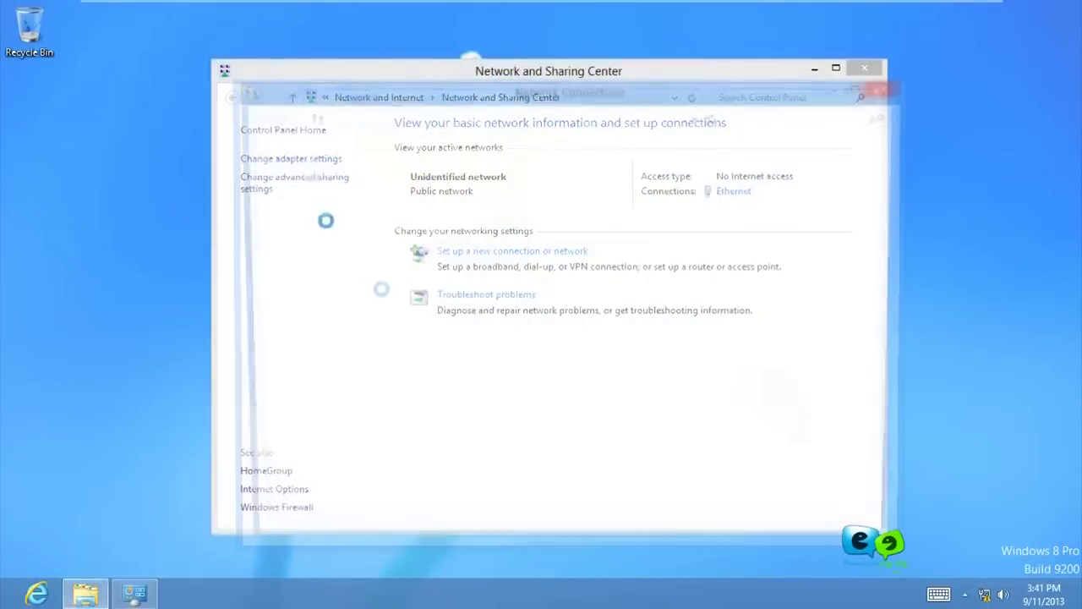
left_click(489, 187)
right_click(490, 193)
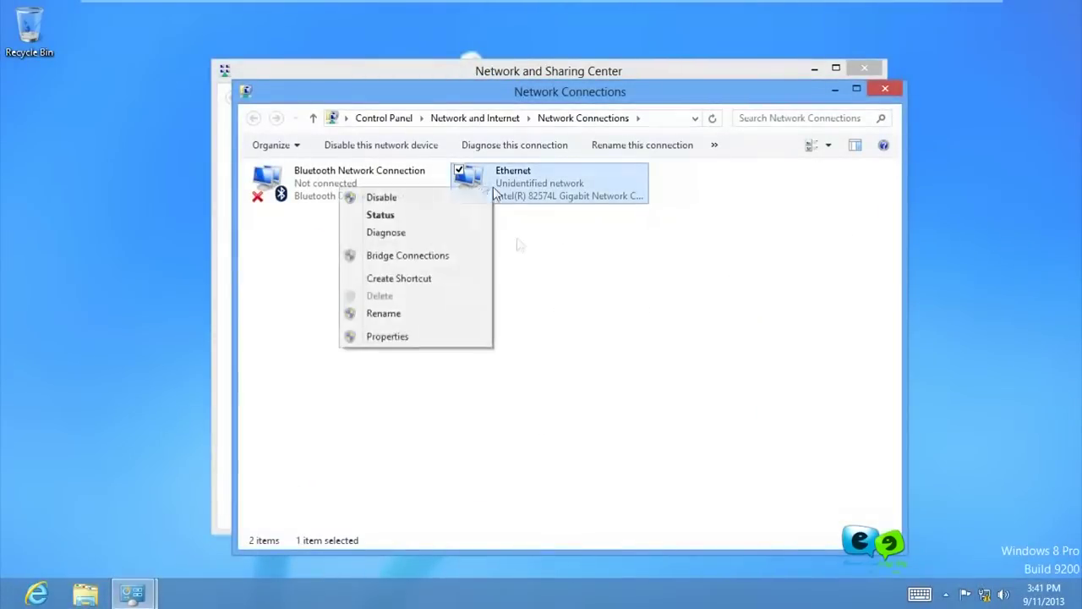
left_click(471, 339)
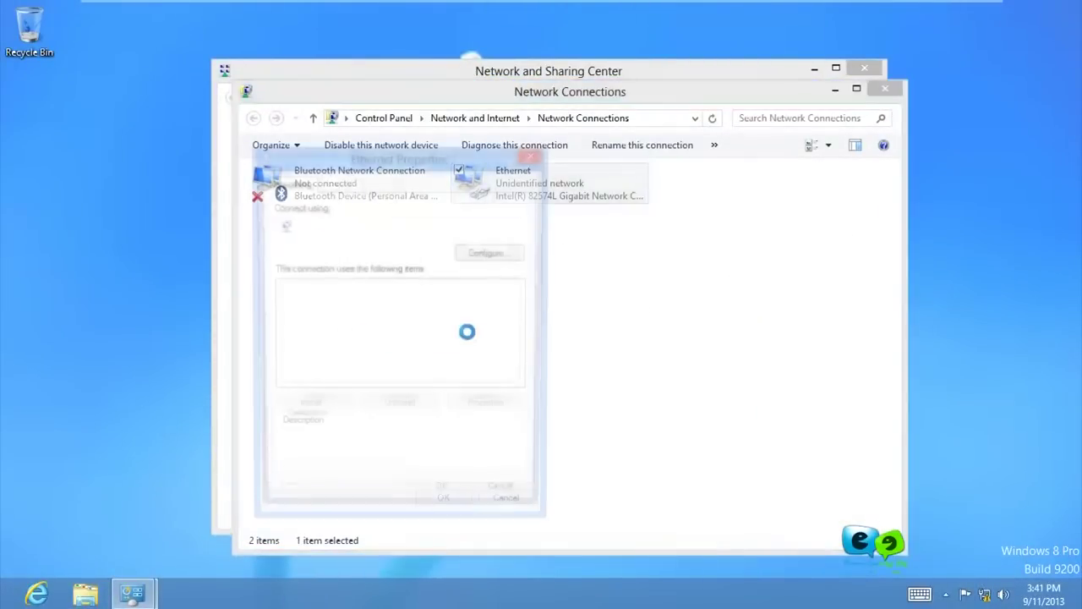
left_click_drag(520, 320, 520, 335)
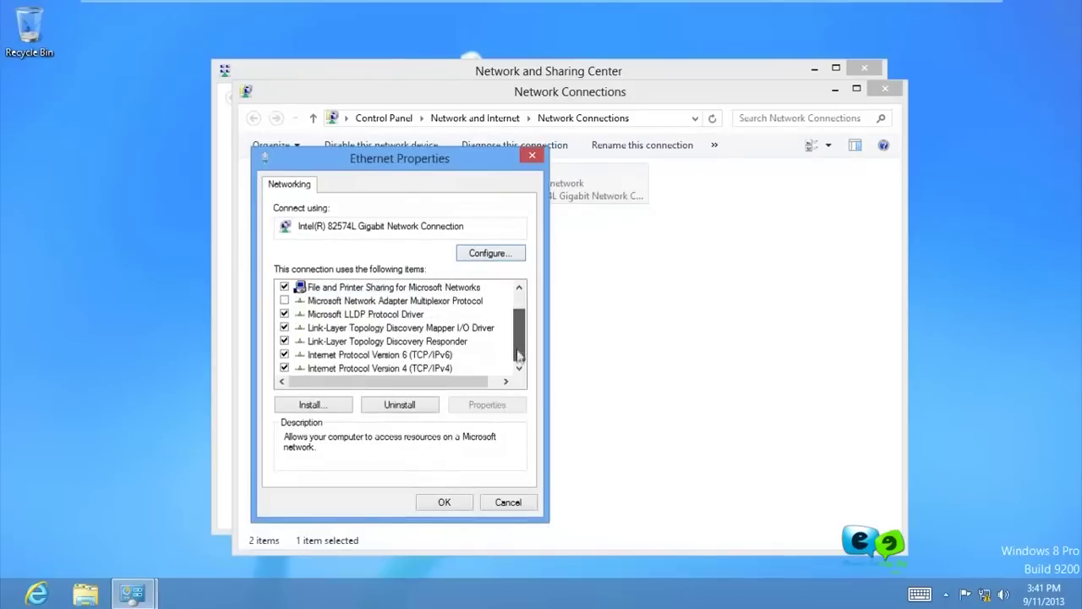
double_click(438, 370)
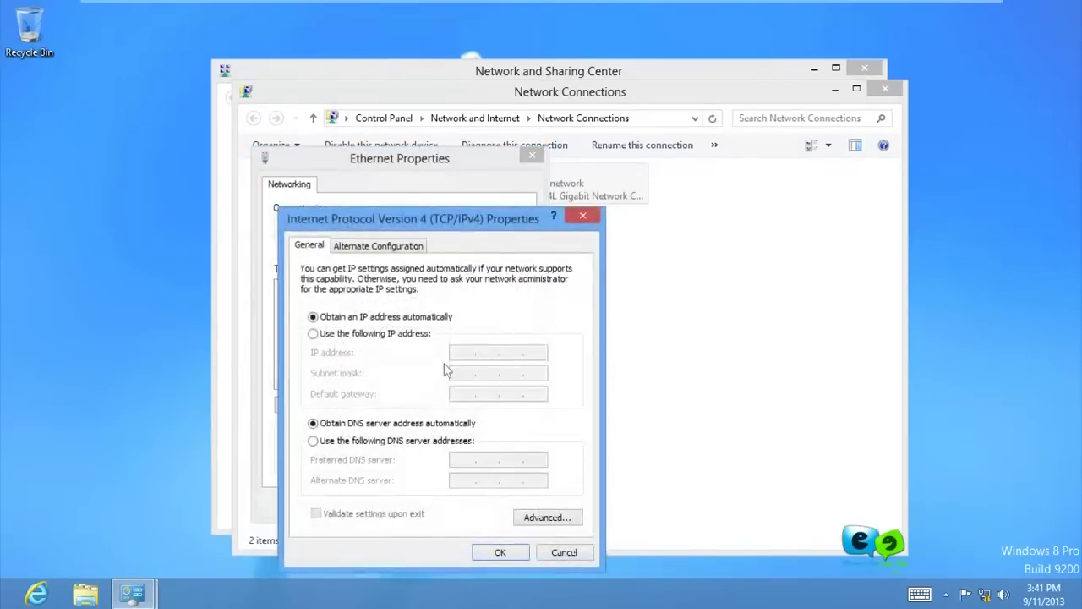
Assign static IP 40.40.5.6, mask 255.0.0.0, gateway 40.40.5.5 and save the adapter settings
left_click_drag(434, 223, 473, 159)
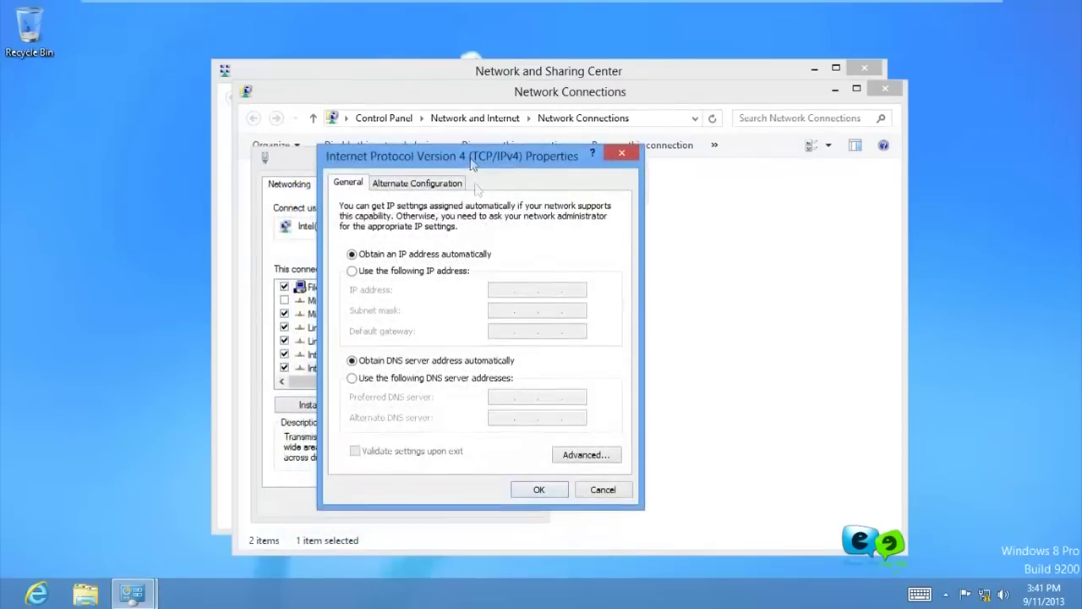
left_click(426, 273)
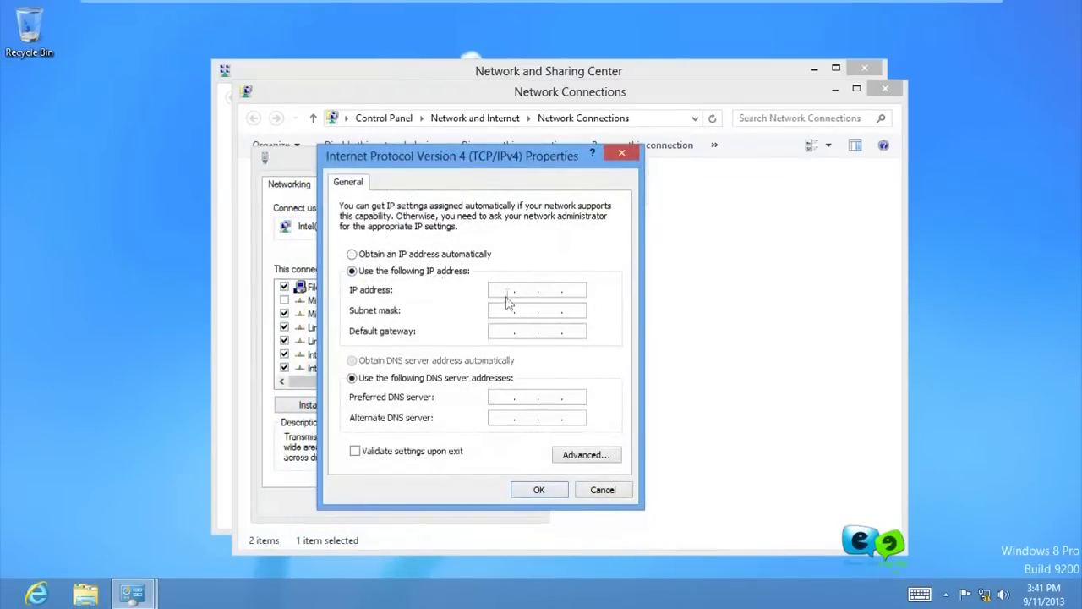
type("40.40.5.6")
key("Tab")
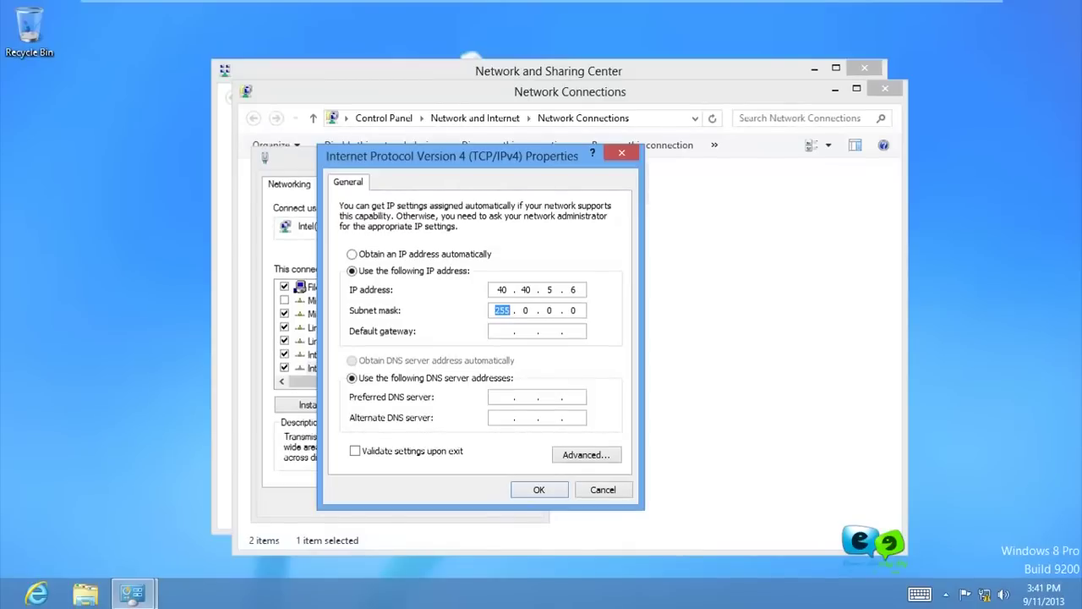
left_click(502, 331)
type("40.40.")
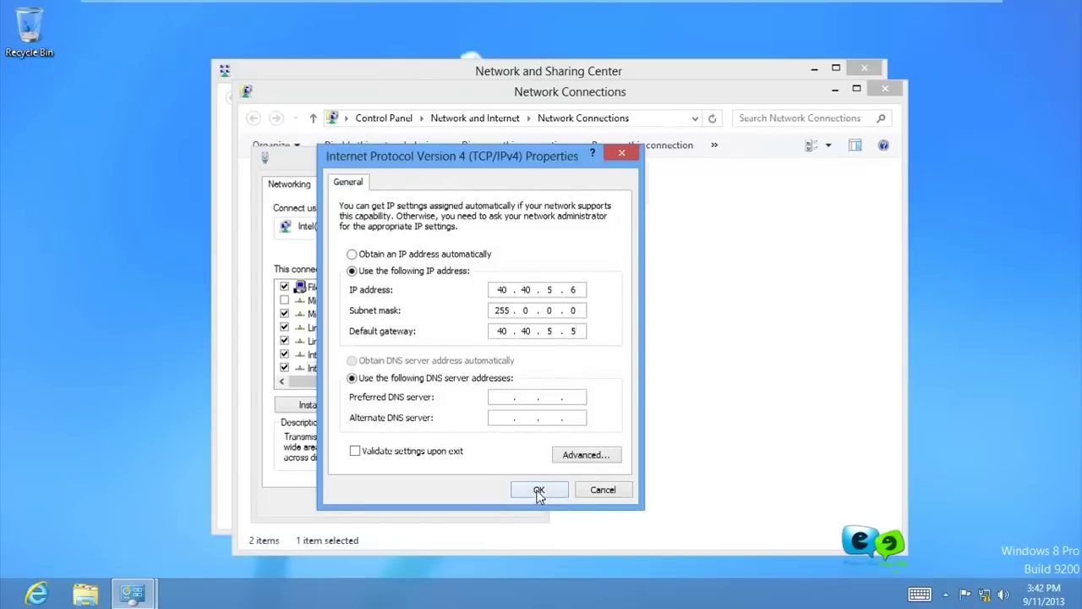
left_click(539, 492)
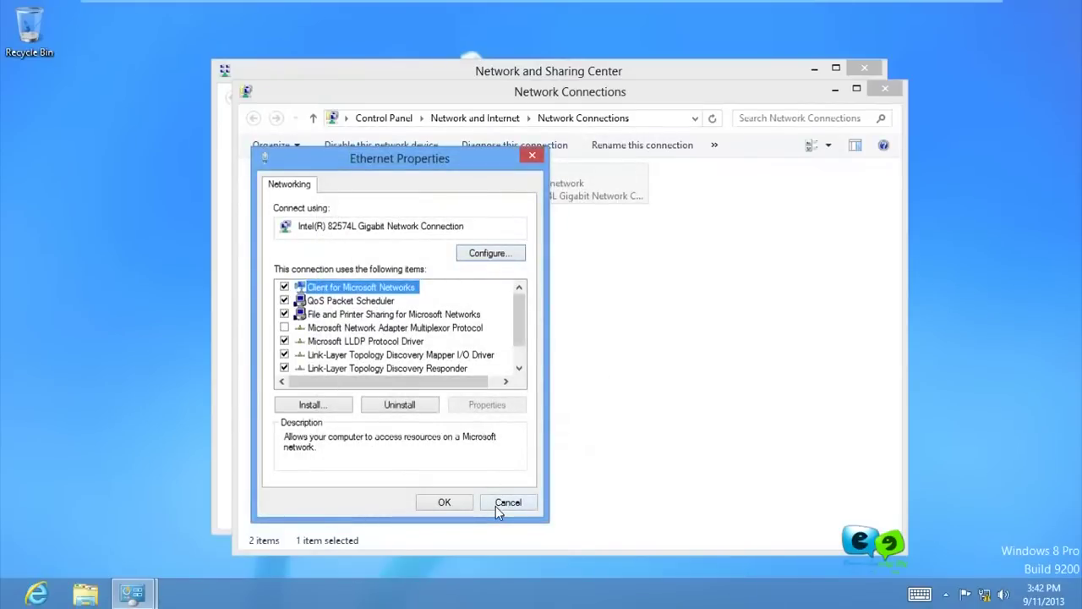
left_click(498, 504)
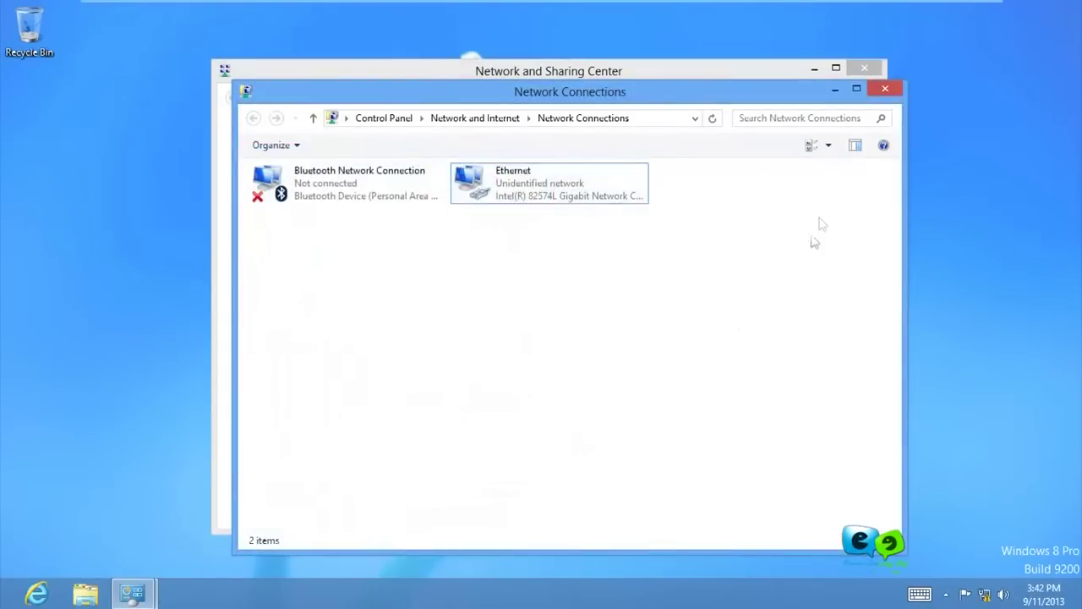
Close the adapter windows and check the network status from the tray icon
left_click(885, 90)
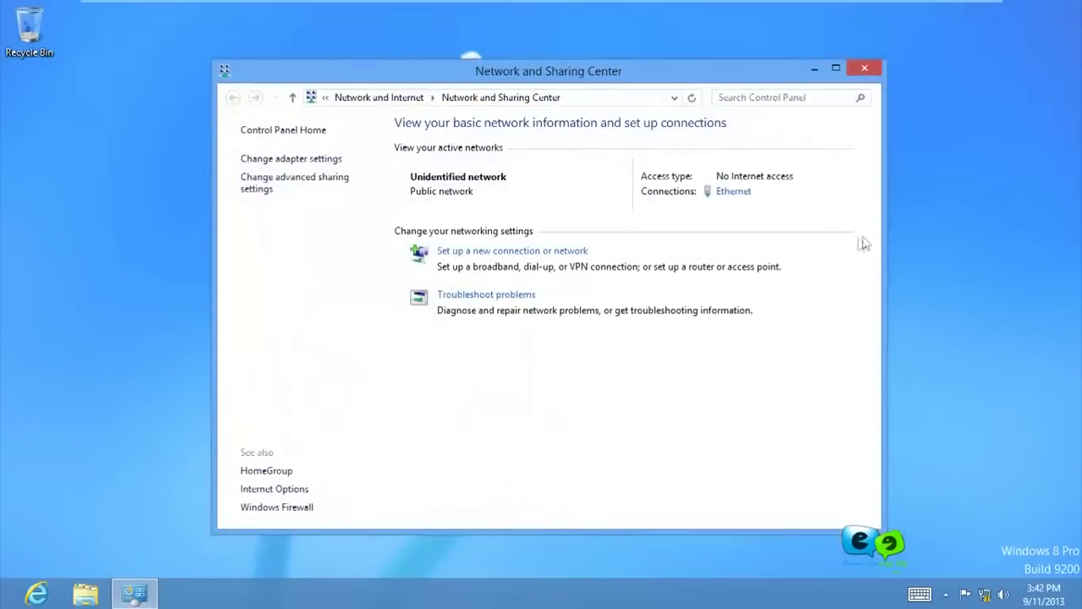
left_click(867, 68)
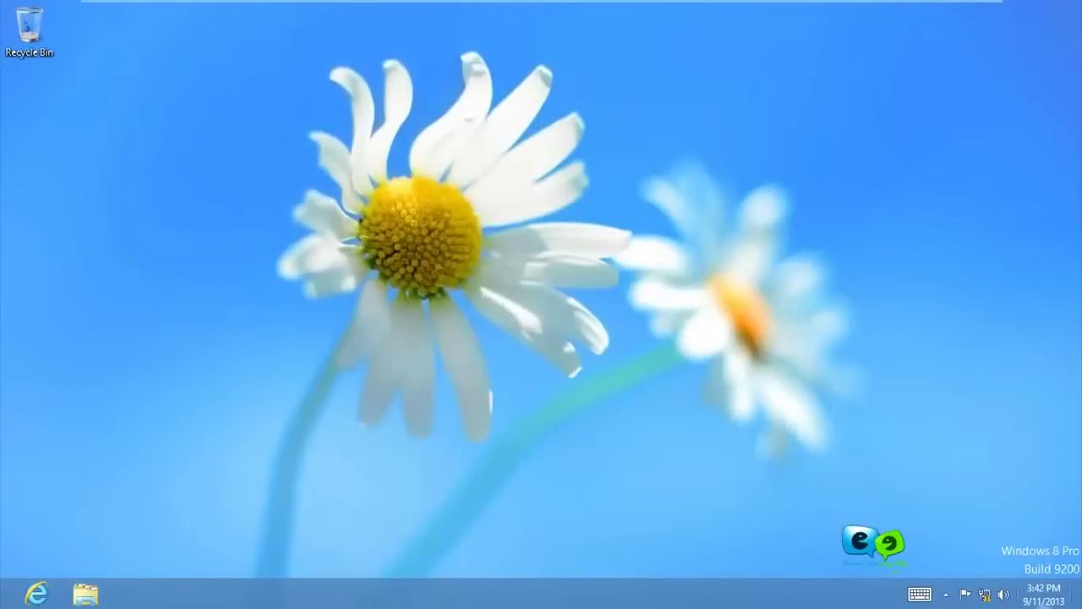
mouse_move(985, 596)
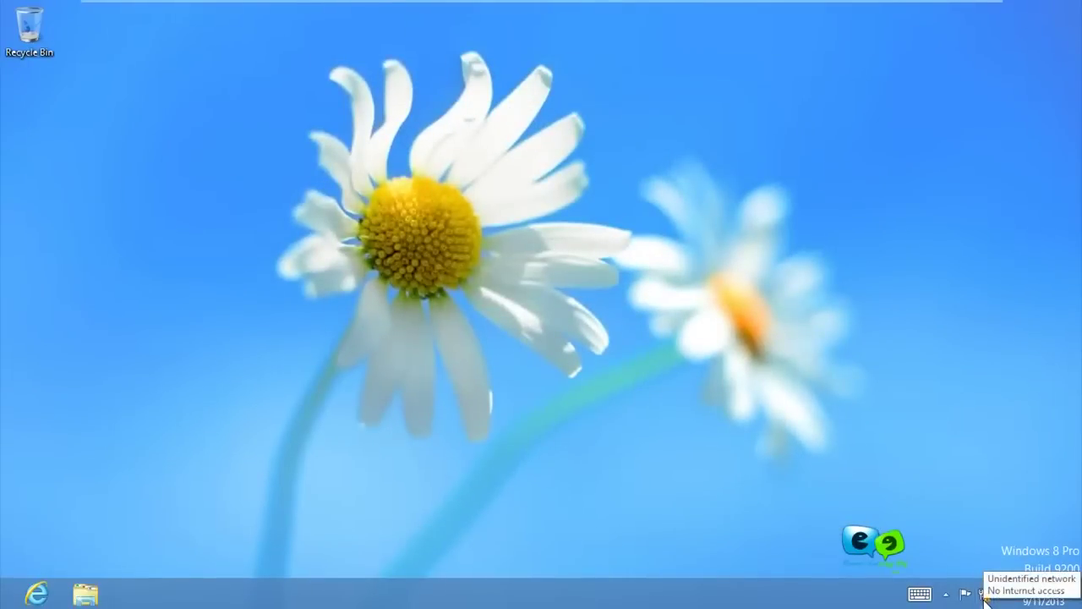
left_click(985, 594)
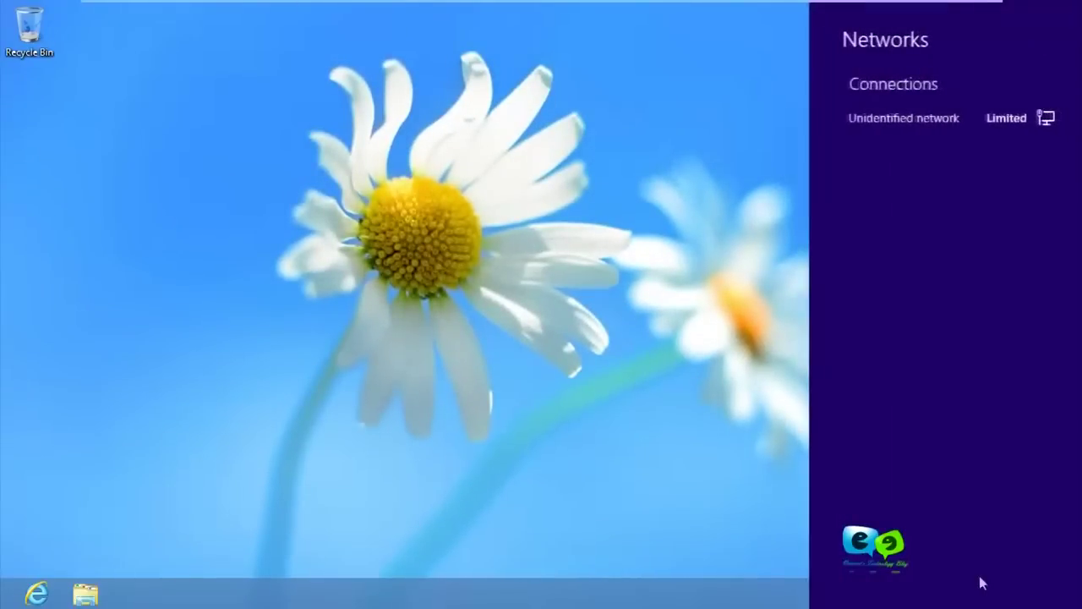
left_click(718, 375)
Reopen Network and Sharing Center from the tray network icon
right_click(986, 593)
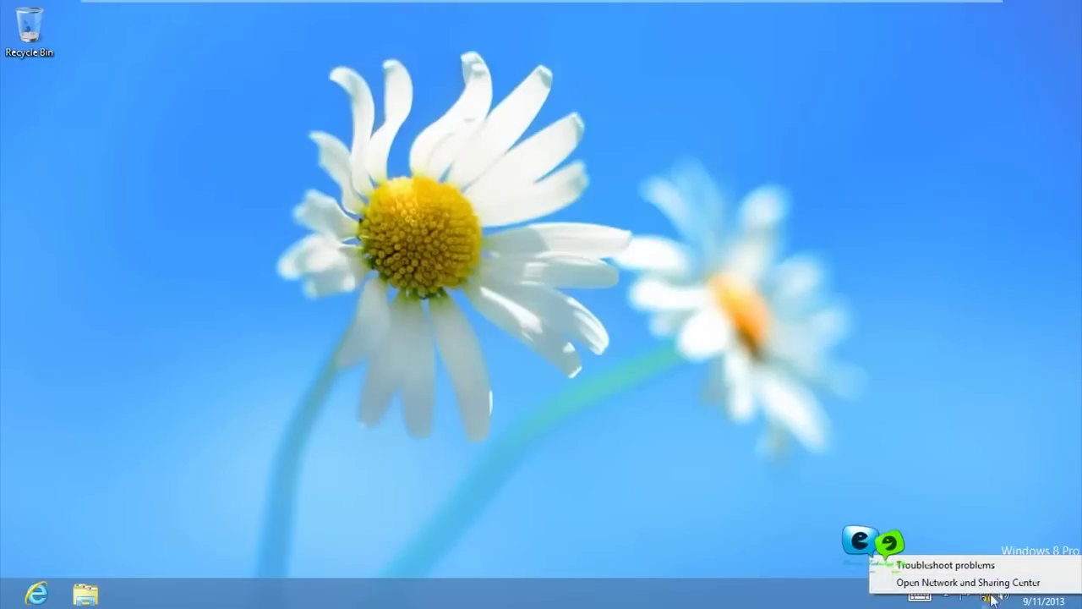
left_click(997, 582)
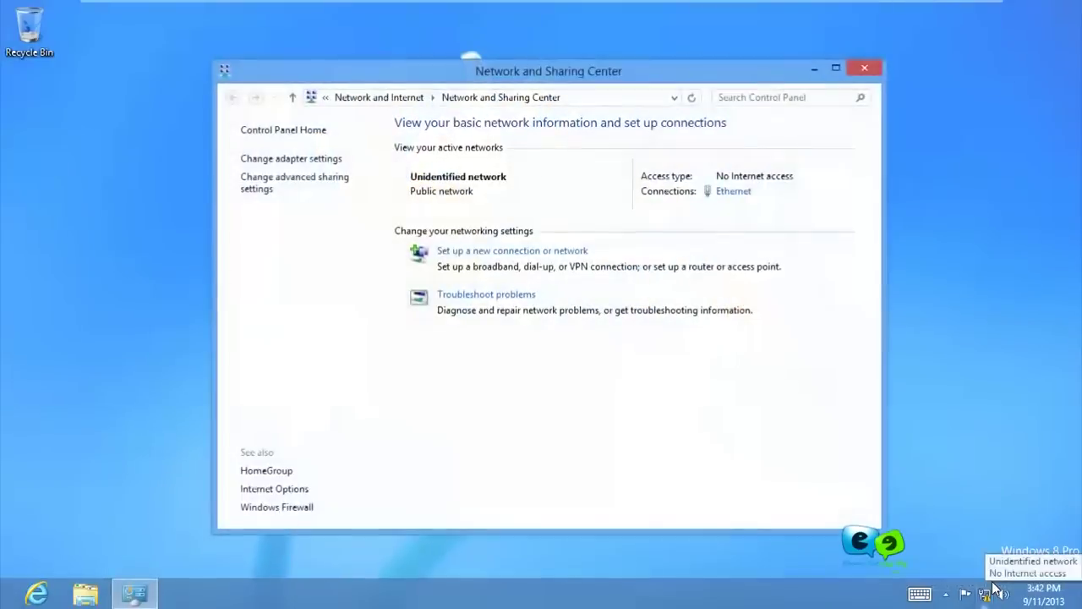
left_click(542, 253)
Choose a workplace connection through VPN, deferring Internet connection setup
left_click(449, 329)
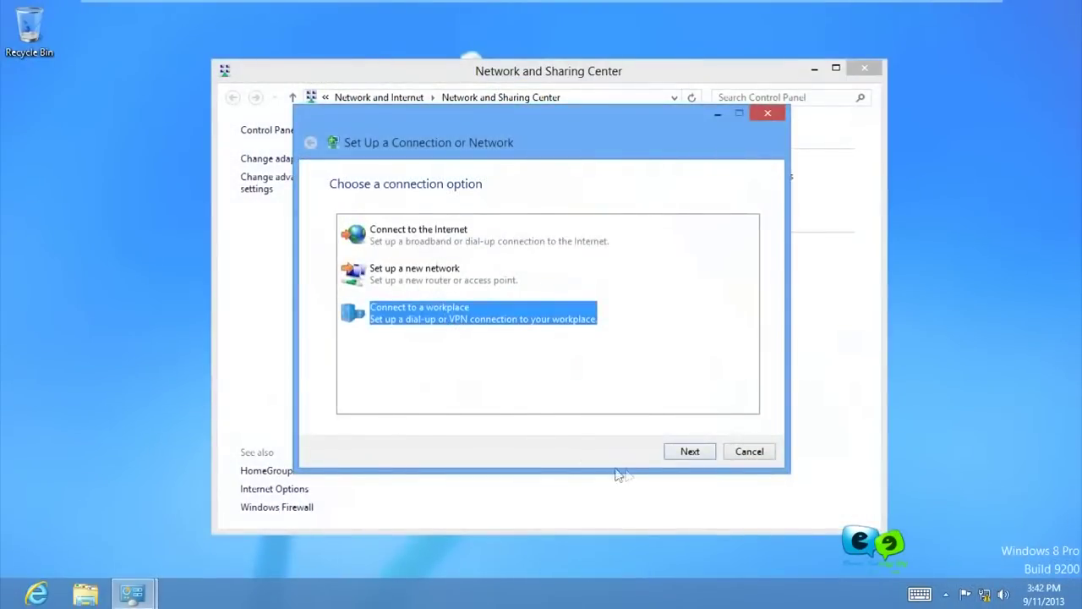
left_click(685, 452)
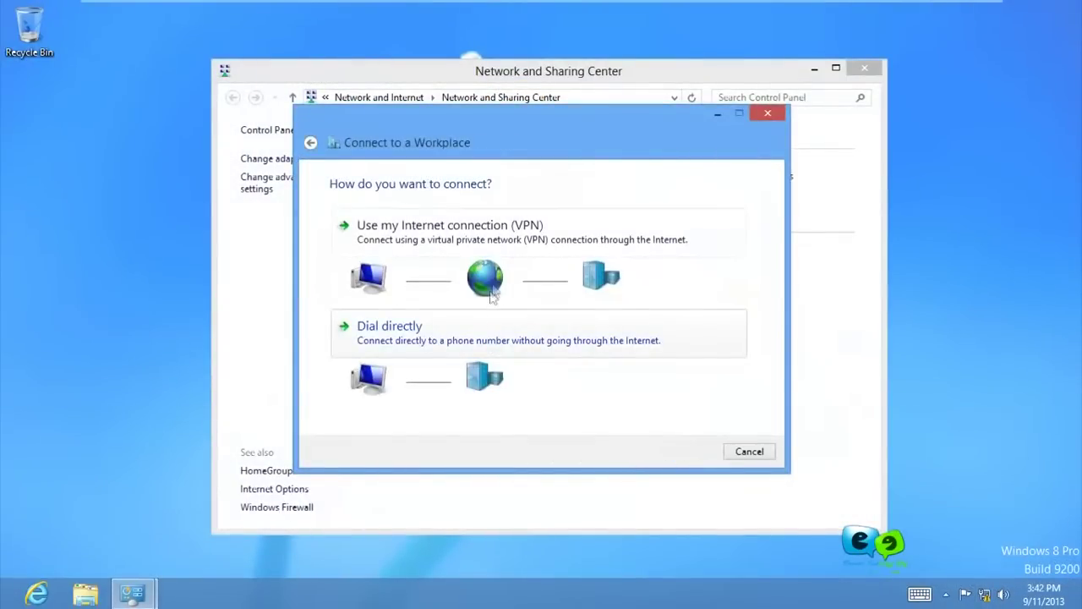
left_click(484, 245)
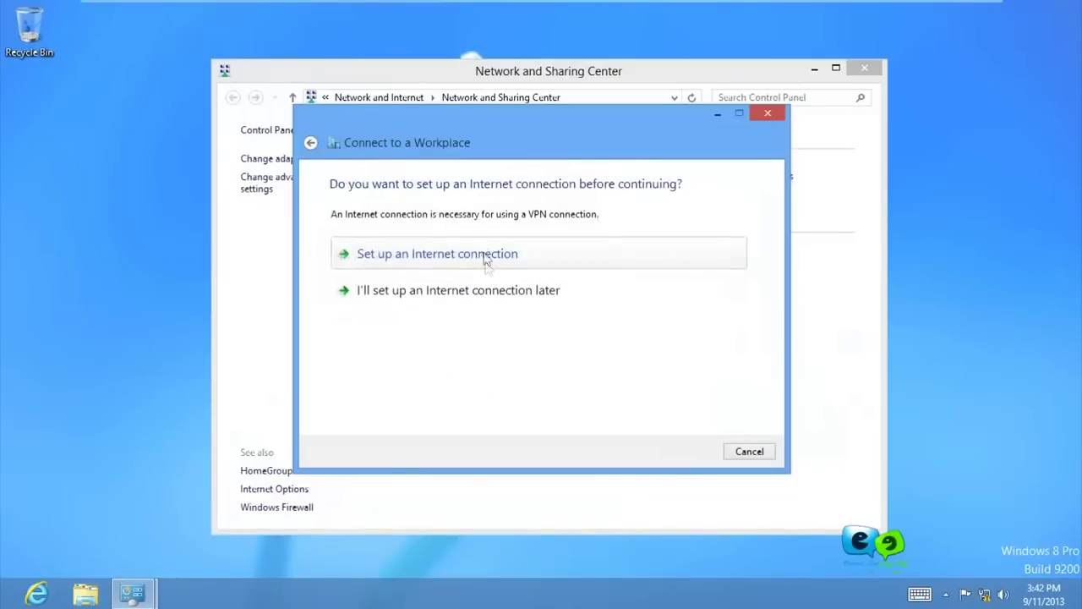
left_click(483, 302)
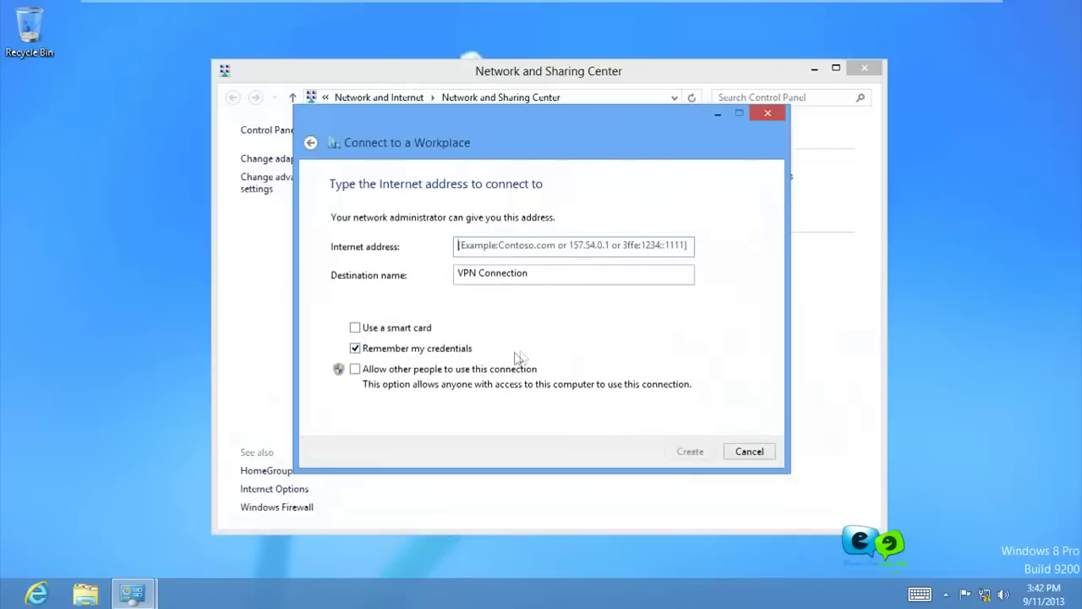
Enter 40.40.5.5 as the server address, name it 'Contoso Office', and create it
left_click(537, 249)
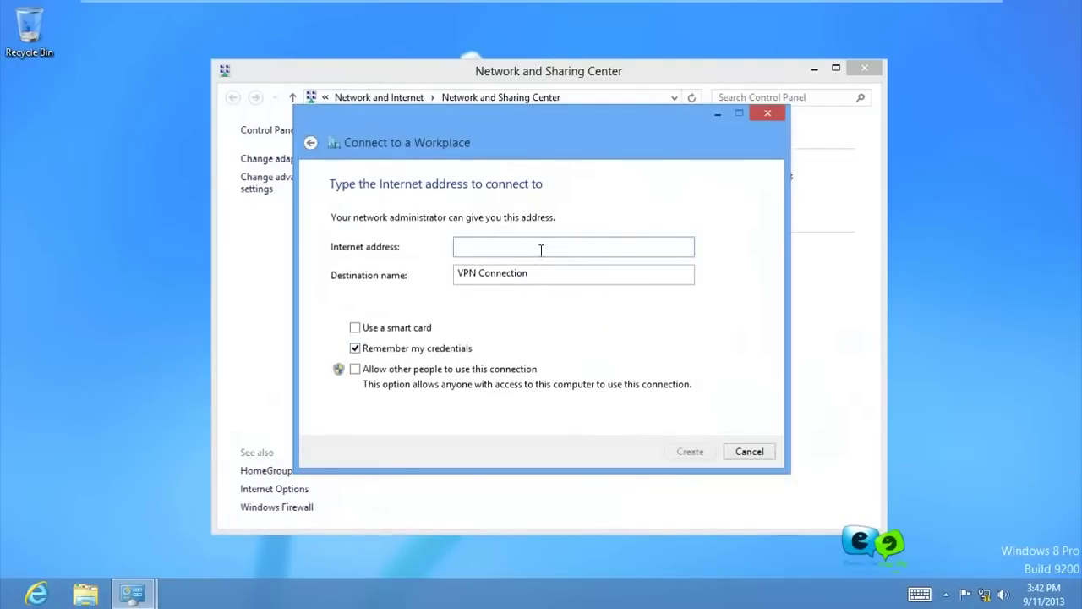
type("40.40.")
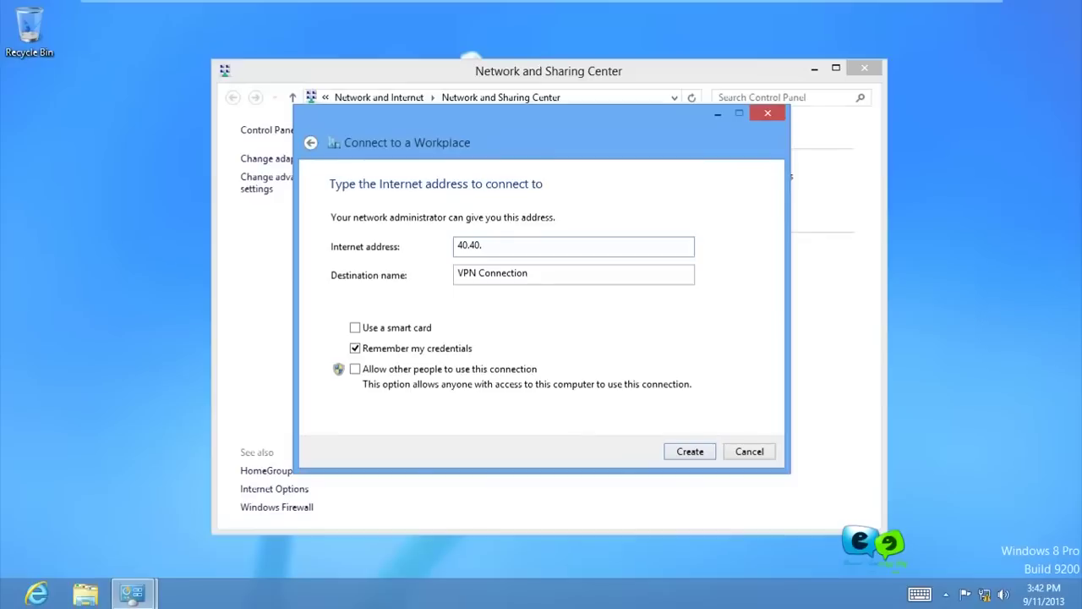
type("5.5")
left_click_drag(557, 270, 342, 262)
type("Cd")
key("BackSpace")
type("ontoso Office")
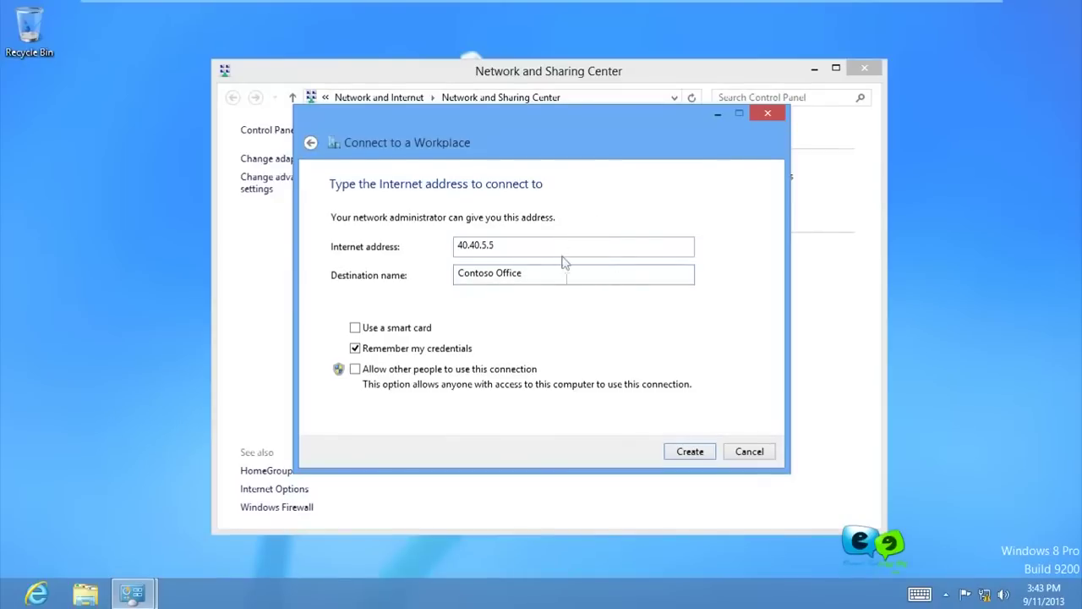
left_click(683, 454)
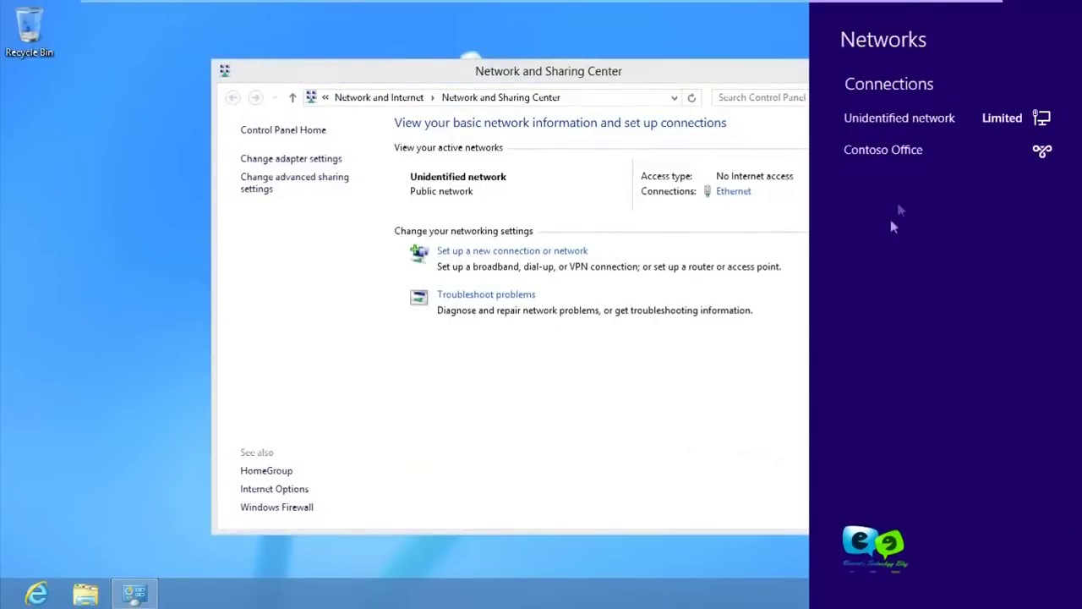
Set Contoso Office's security to Allow these protocols with MS-CHAP v2 and save
left_click(922, 158)
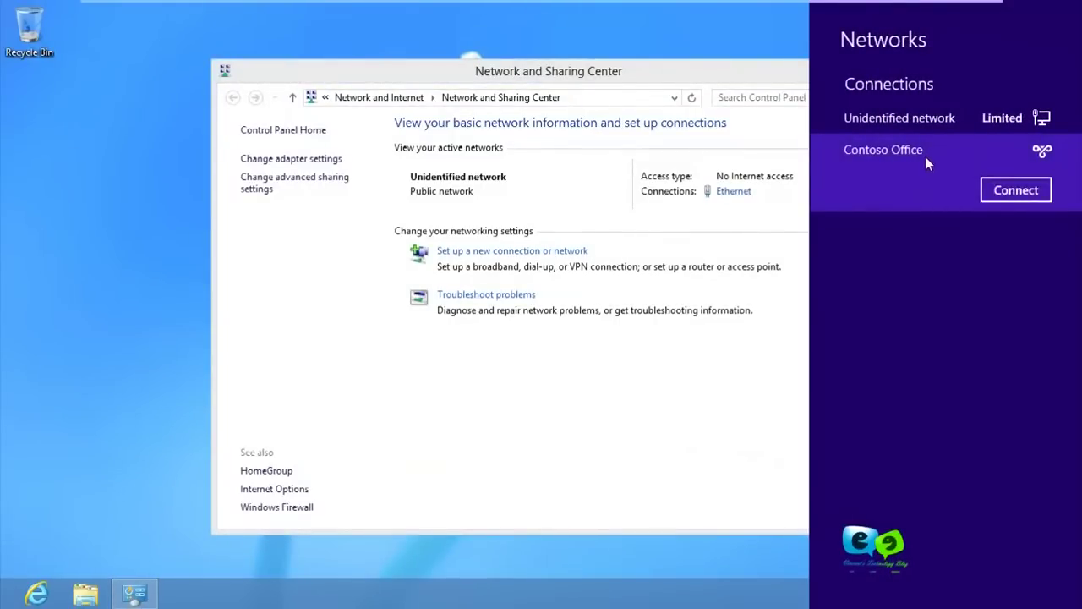
right_click(925, 156)
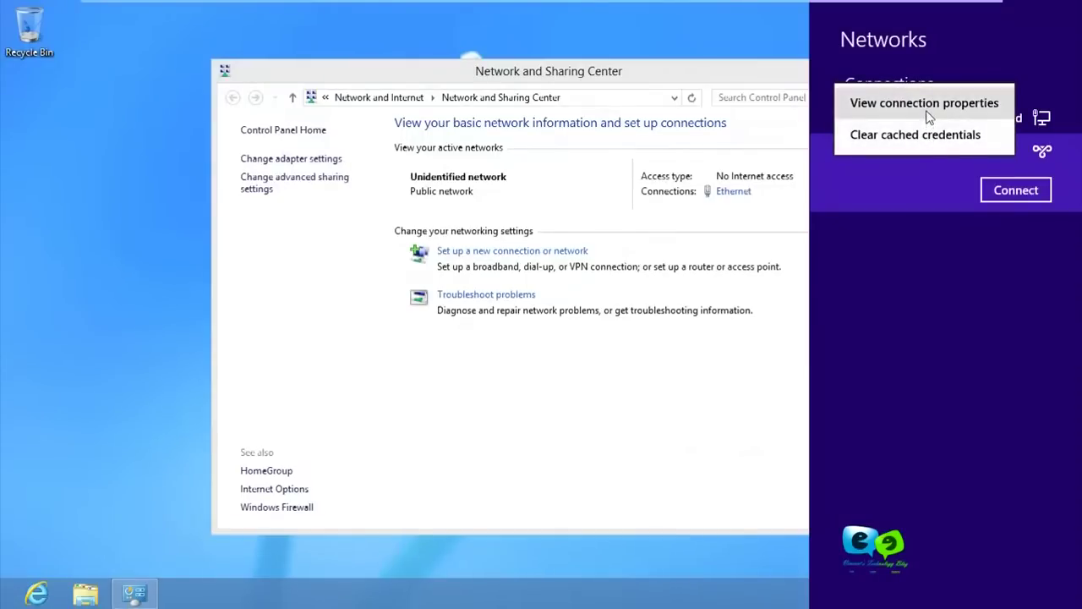
left_click(927, 110)
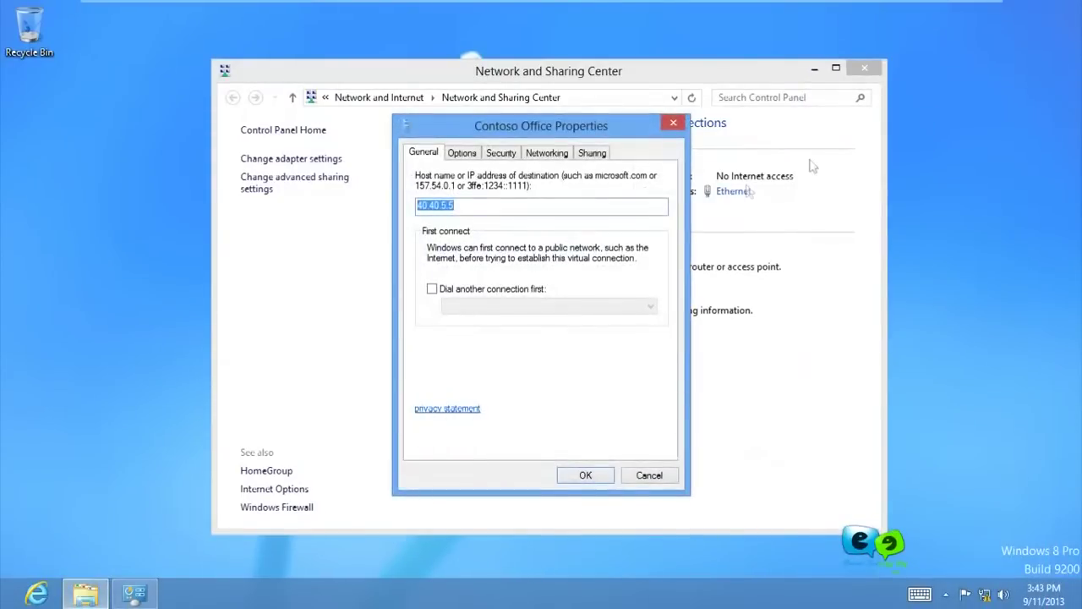
left_click(498, 156)
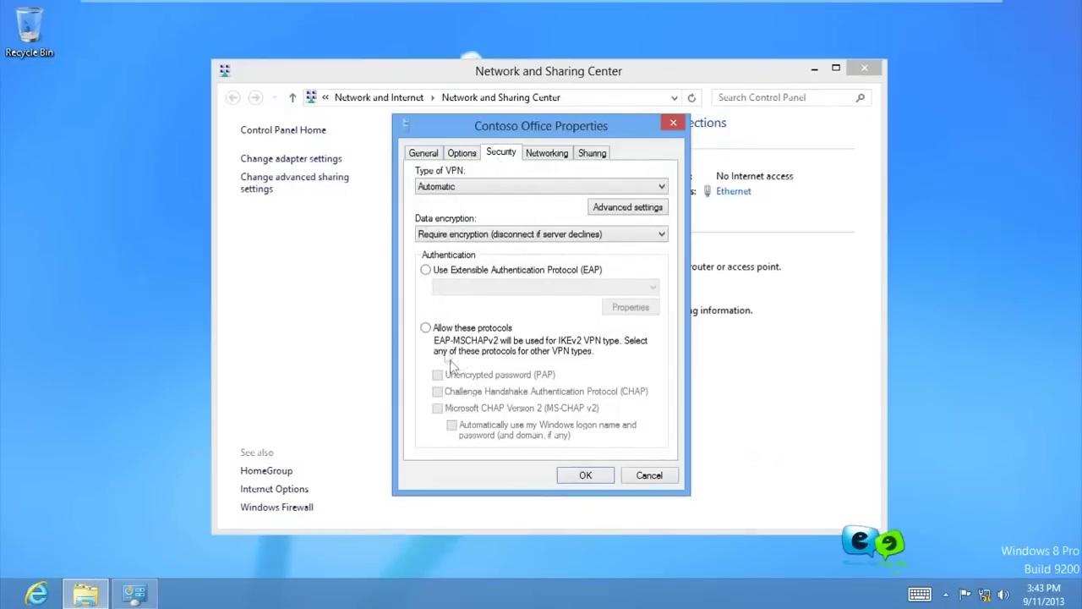
left_click(425, 327)
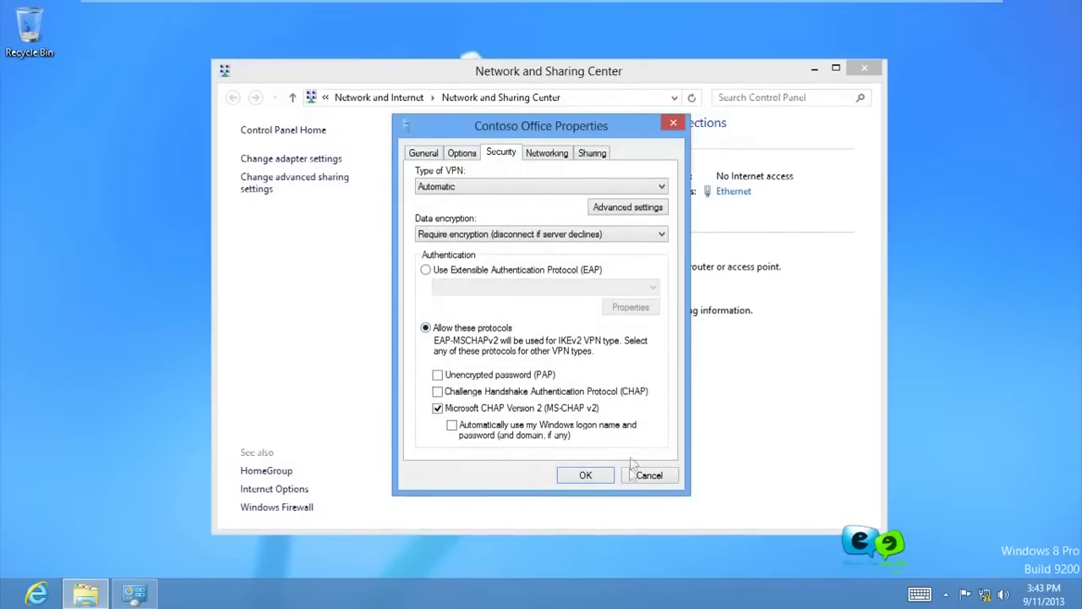
left_click(610, 476)
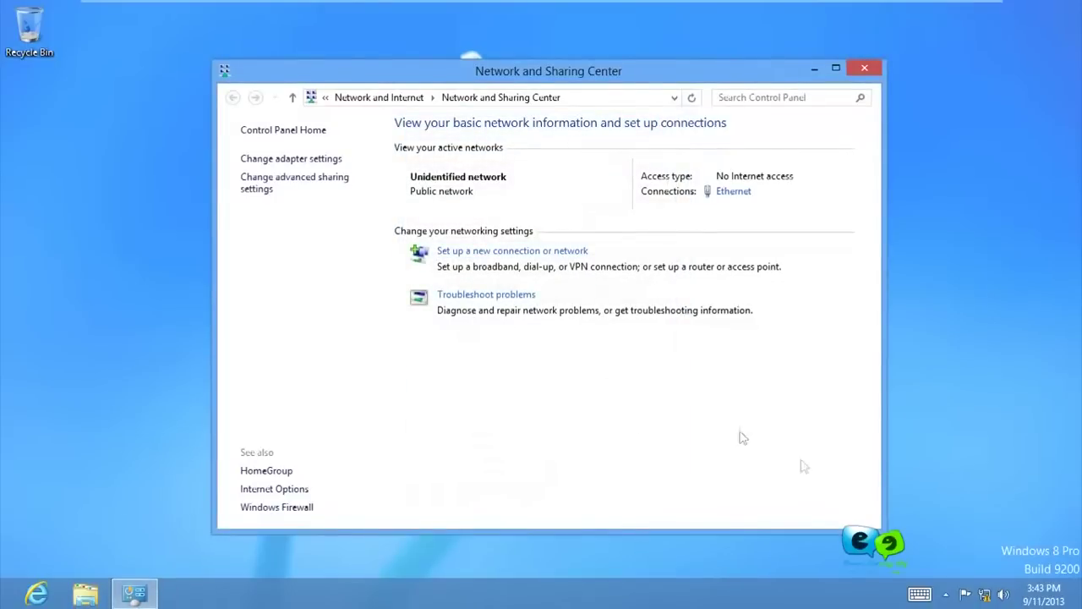
Connect to Contoso Office from the Networks list using the VPN user's name and password
left_click(985, 595)
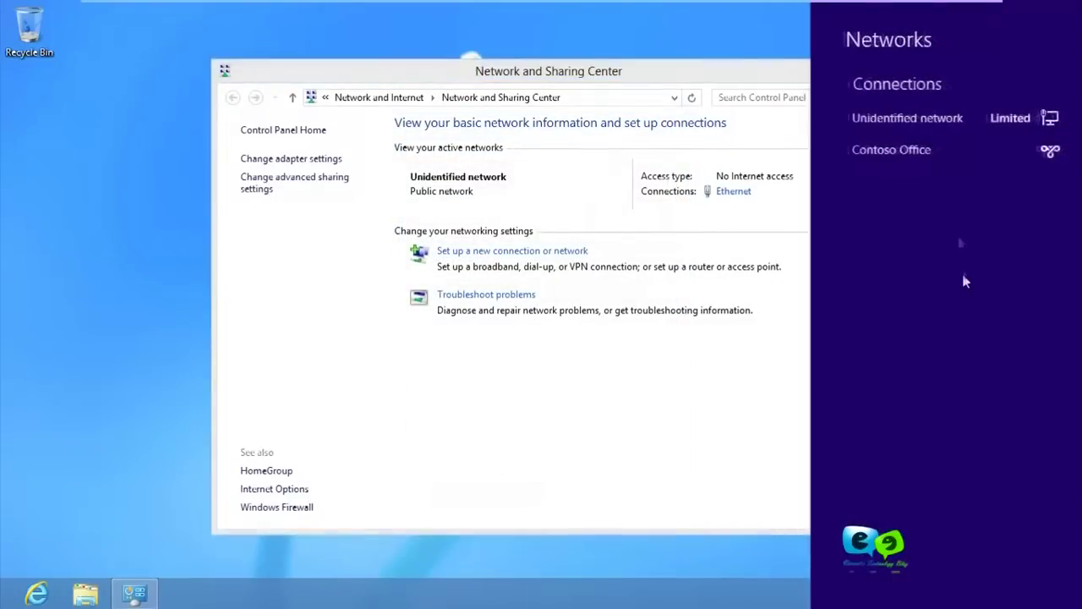
left_click(949, 154)
left_click(1015, 201)
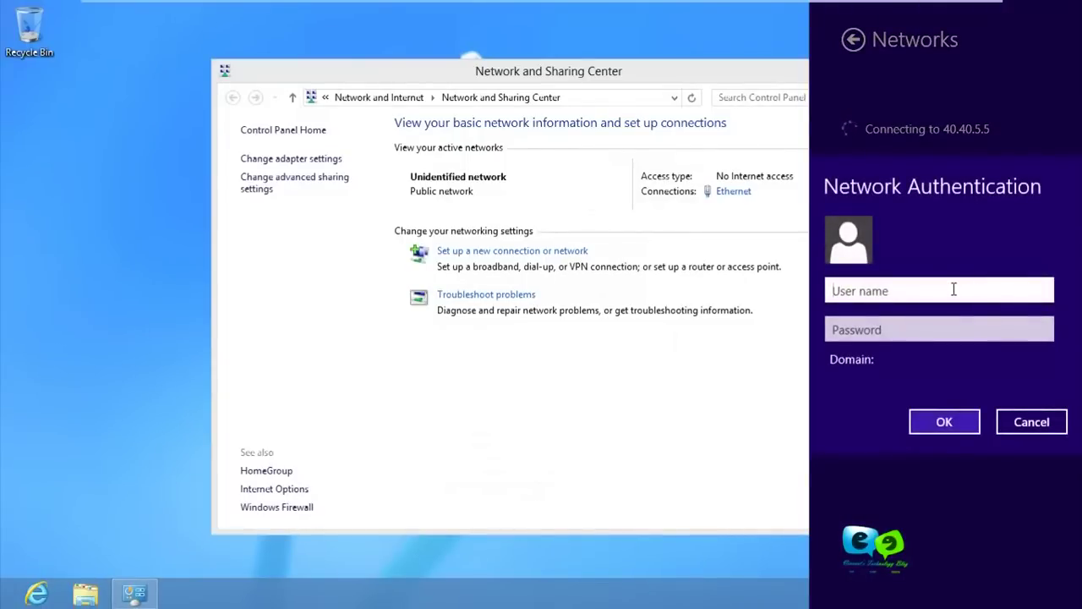
type("vuser")
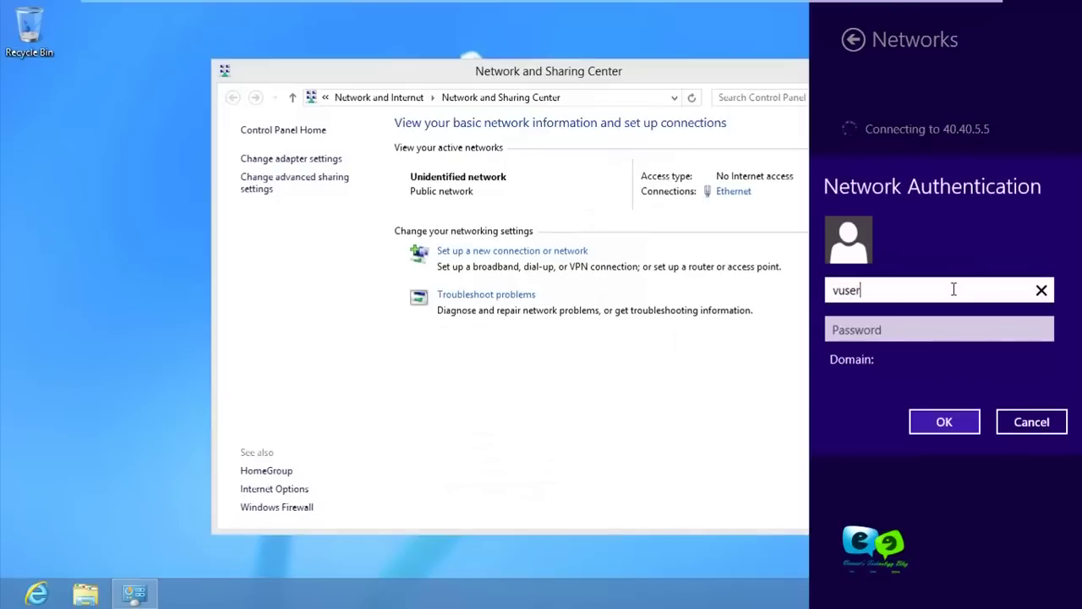
type("@contoso.com")
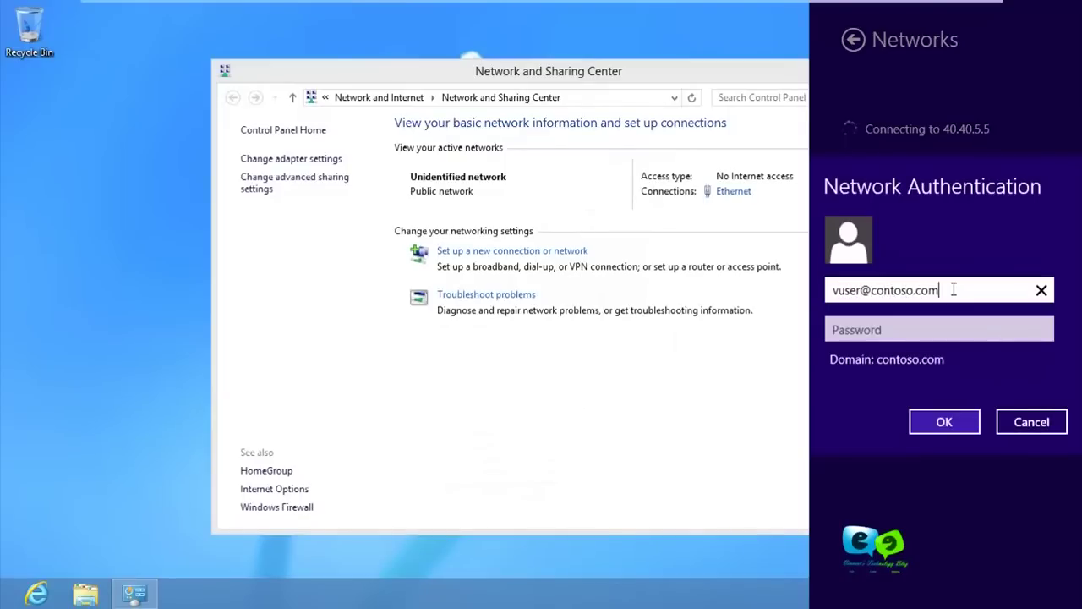
key("Tab")
type("********")
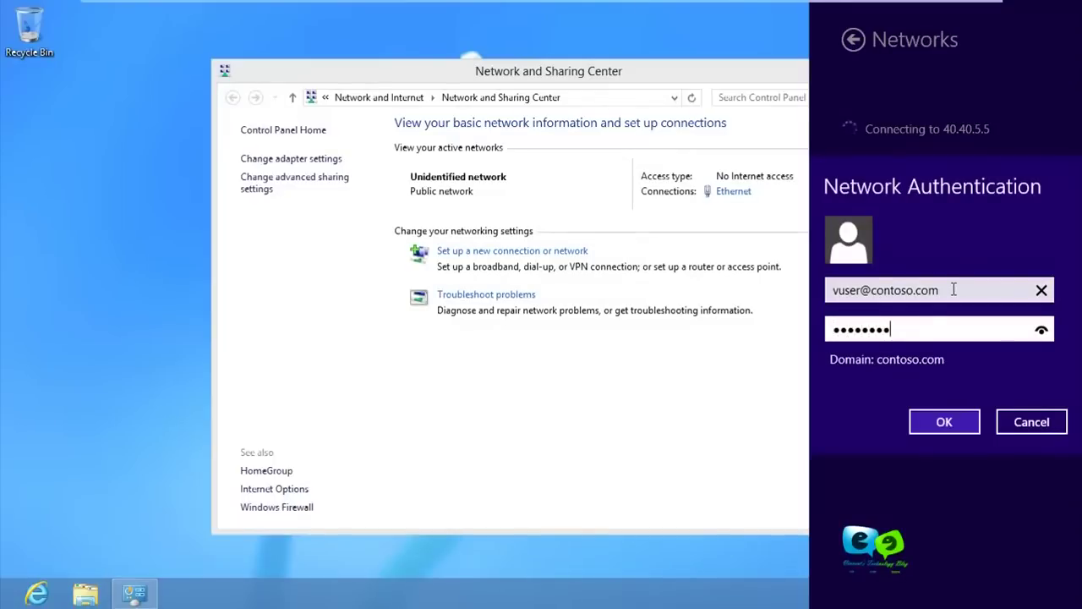
type("**")
key("Return")
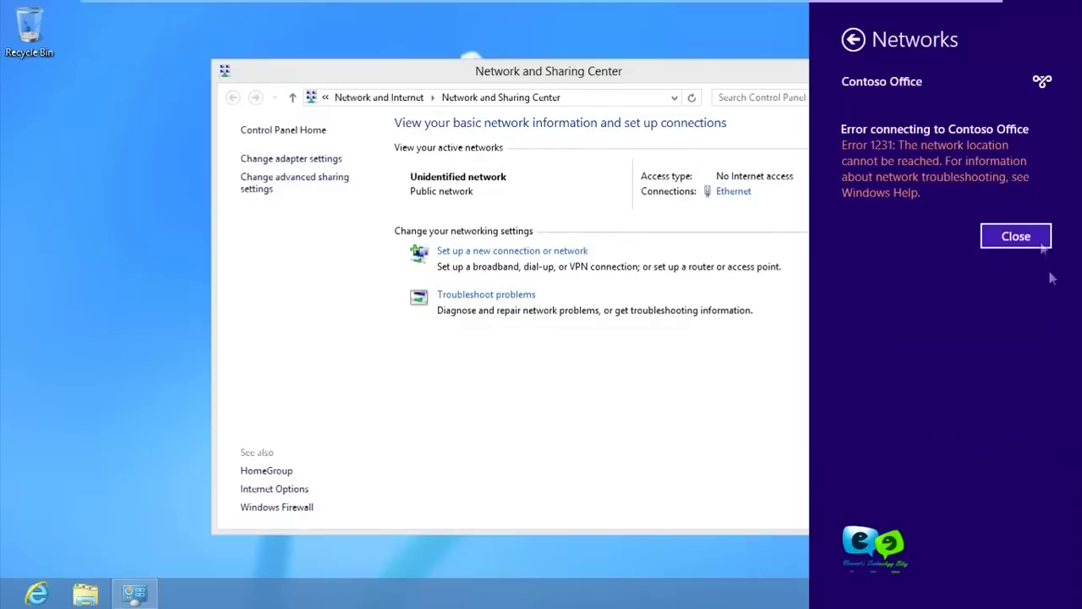
Dismiss the connection error and launch cmd from Run, correcting the 'cmp' typo
left_click(1004, 240)
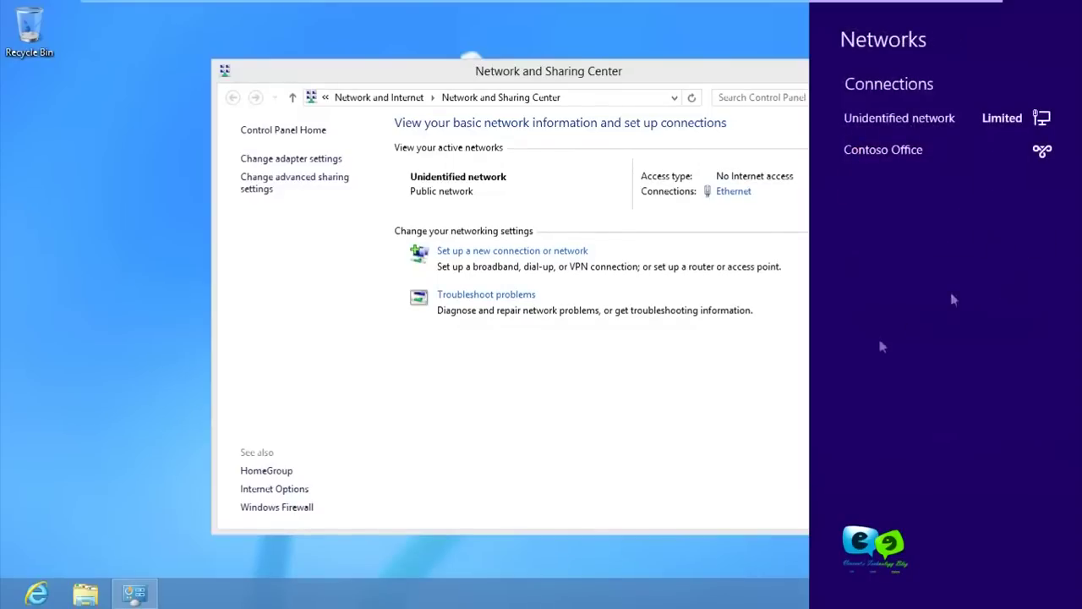
left_click(765, 439)
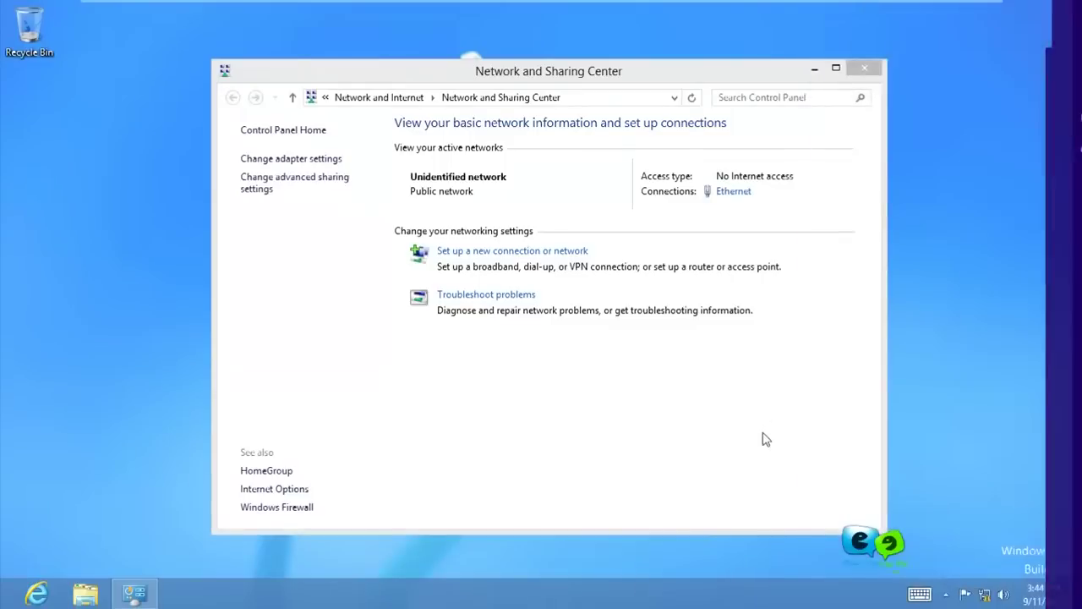
key("super+r")
type("cmp")
key("Return")
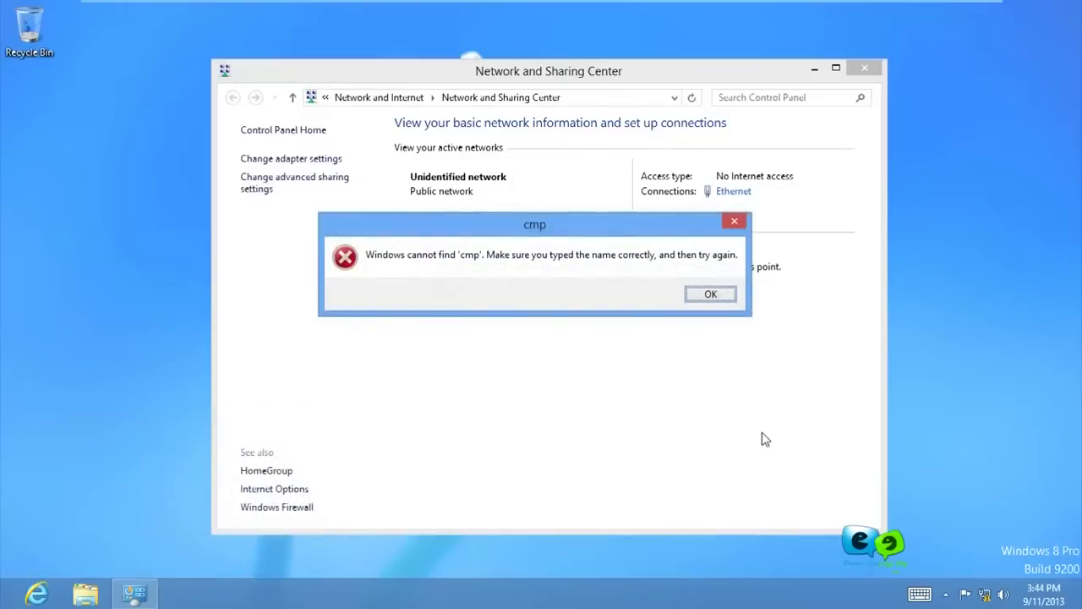
key("Return")
key("End")
key("BackSpace")
type("d")
key("Return")
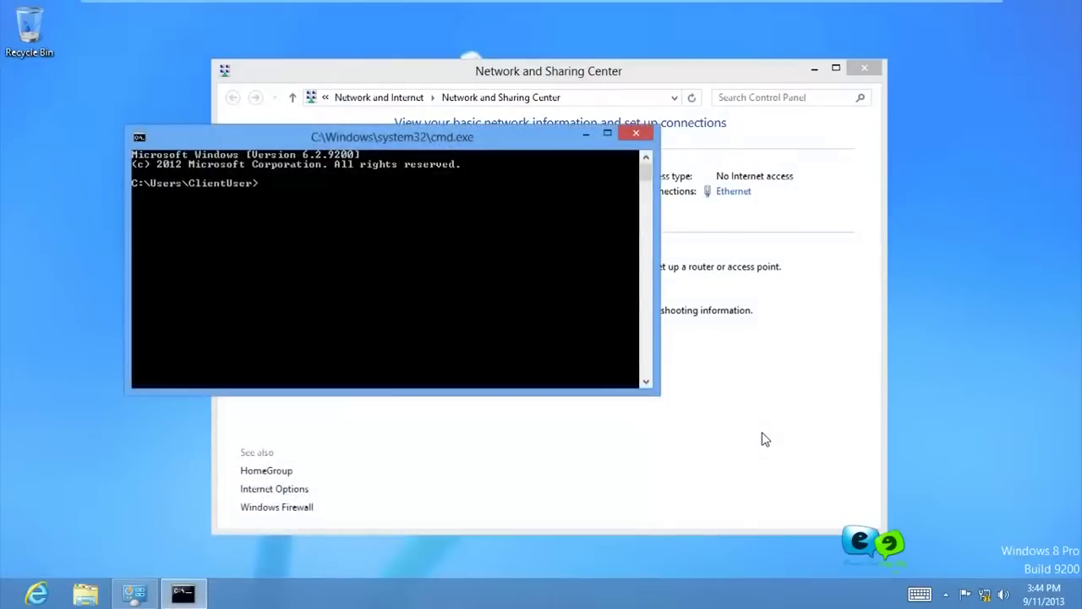
Ping 40.40.5.5 from Command Prompt
type("ping ")
type("40.0")
type("40")
type(".5.5")
key("Return")
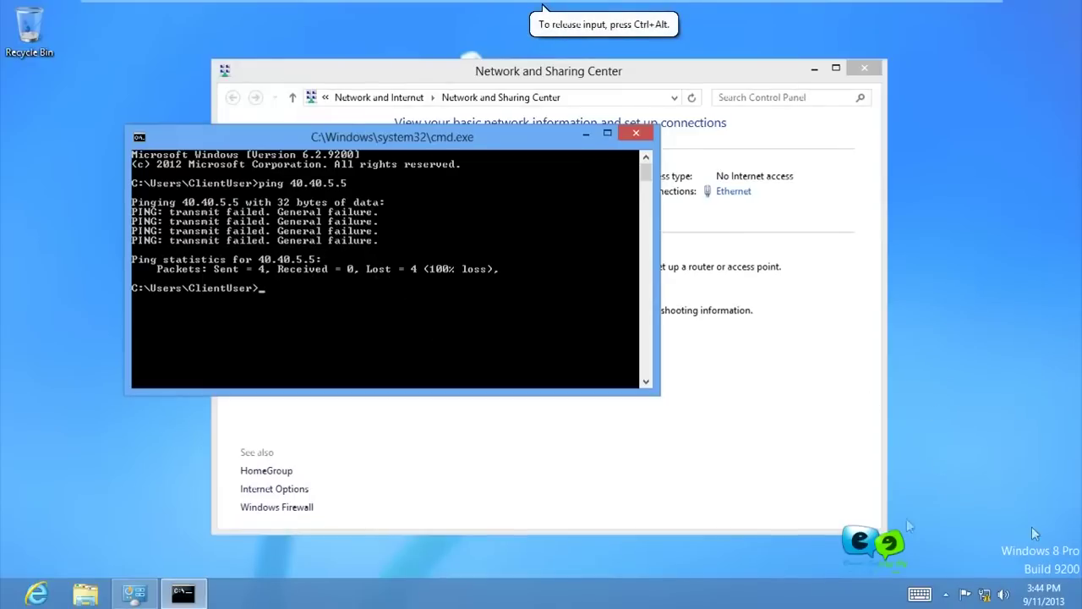
right_click(986, 594)
Open the Ethernet adapter's TCP/IPv4 properties again from Network and Sharing Center
left_click(985, 584)
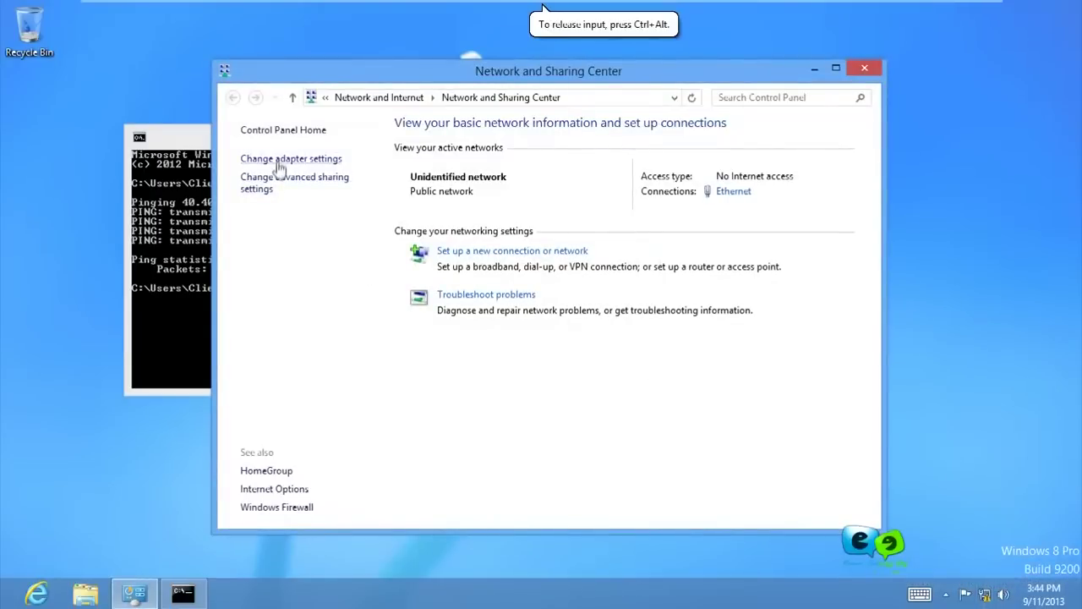
left_click(279, 159)
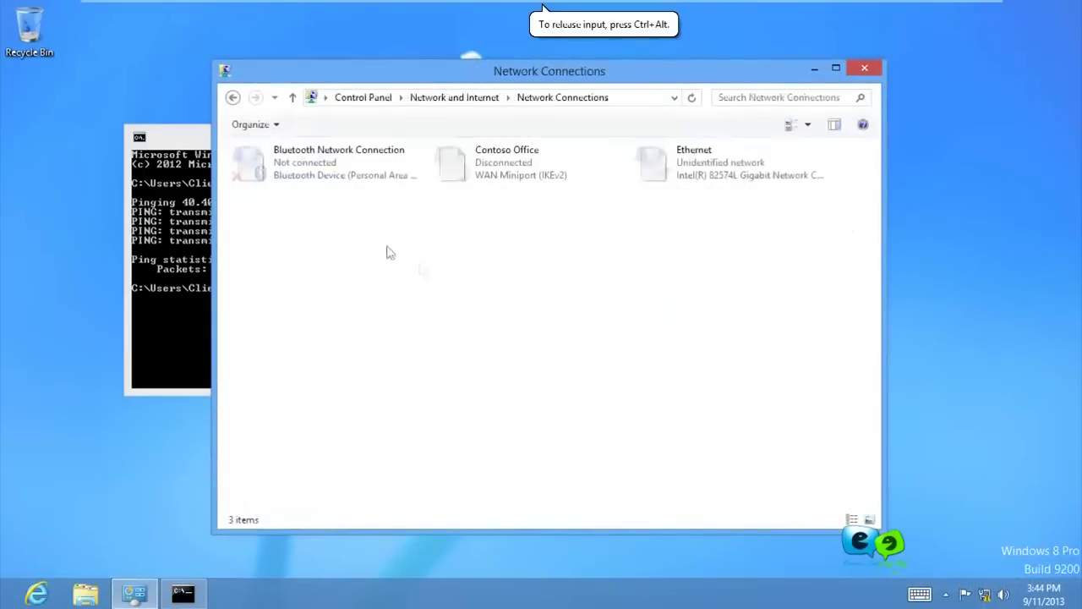
left_click(681, 167)
right_click(681, 168)
left_click(634, 308)
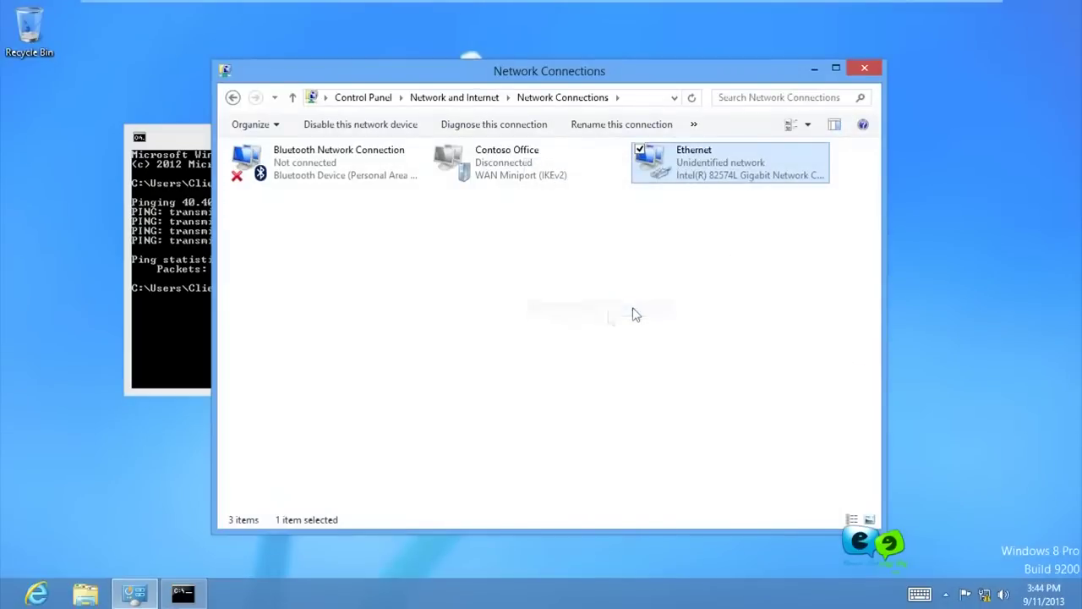
scroll(423, 350, "down", 1)
left_click(420, 350)
double_click(420, 349)
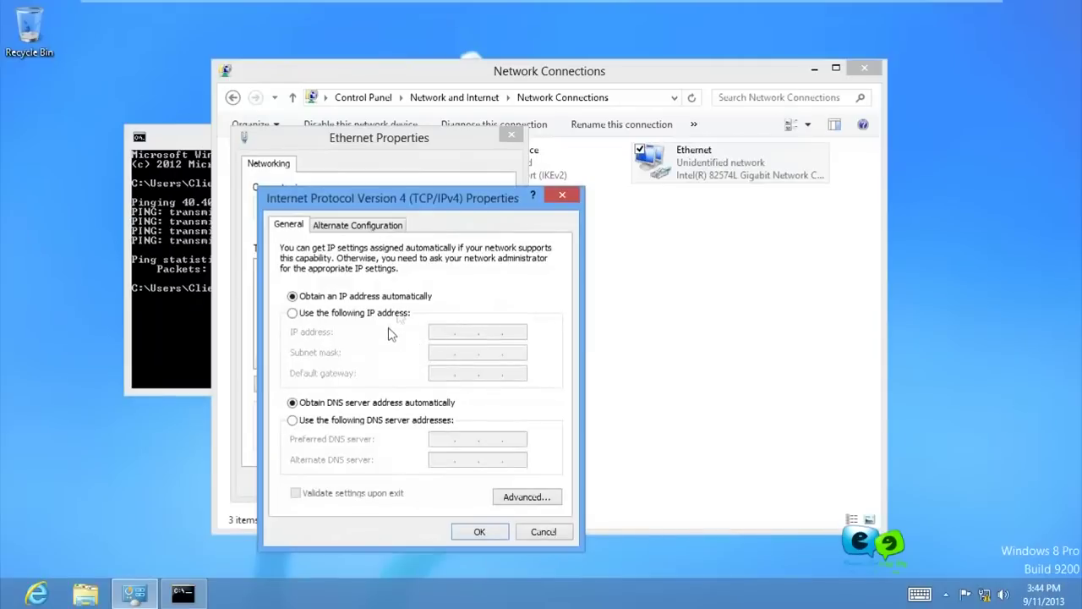
Re-enter the static IPv4 address and default gateway and save the adapter settings
left_click_drag(449, 198, 616, 144)
left_click(542, 244)
left_click(605, 264)
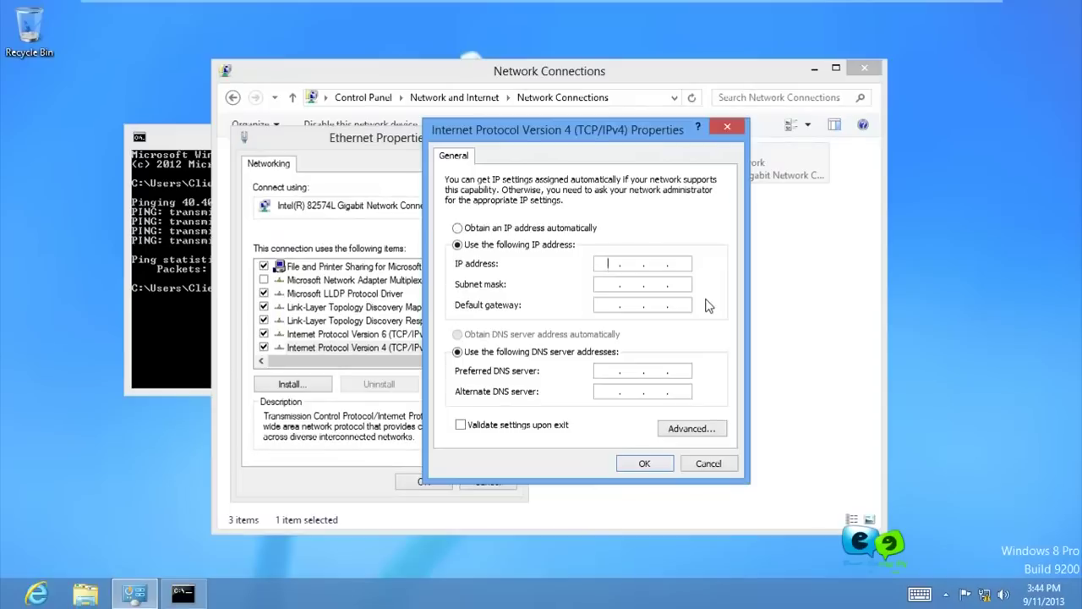
type("40.40")
type("5.6")
key("Tab")
key("Tab")
type("40.40.50")
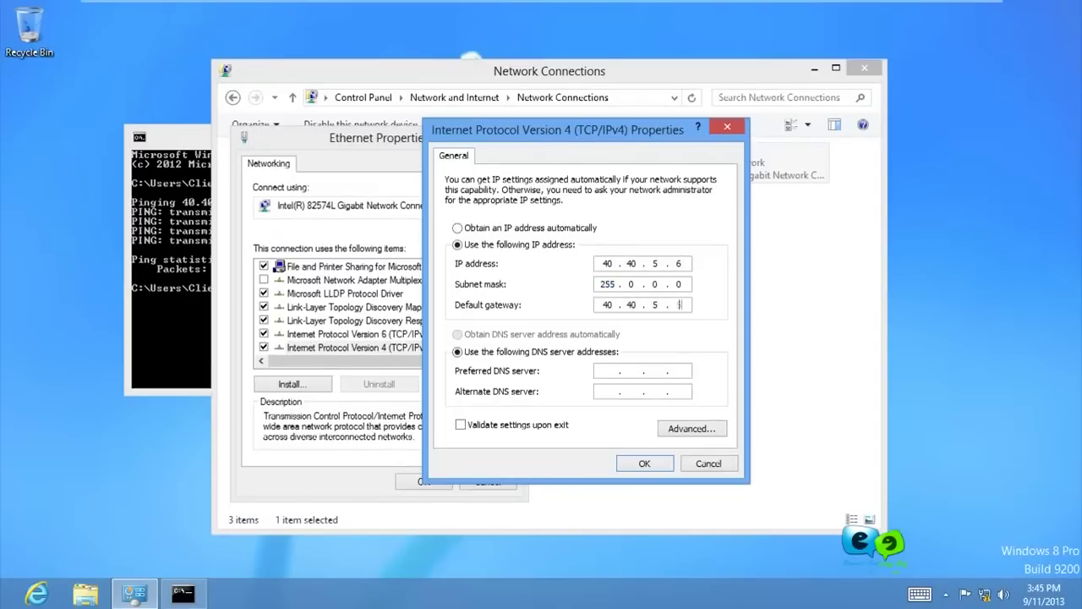
left_click(657, 466)
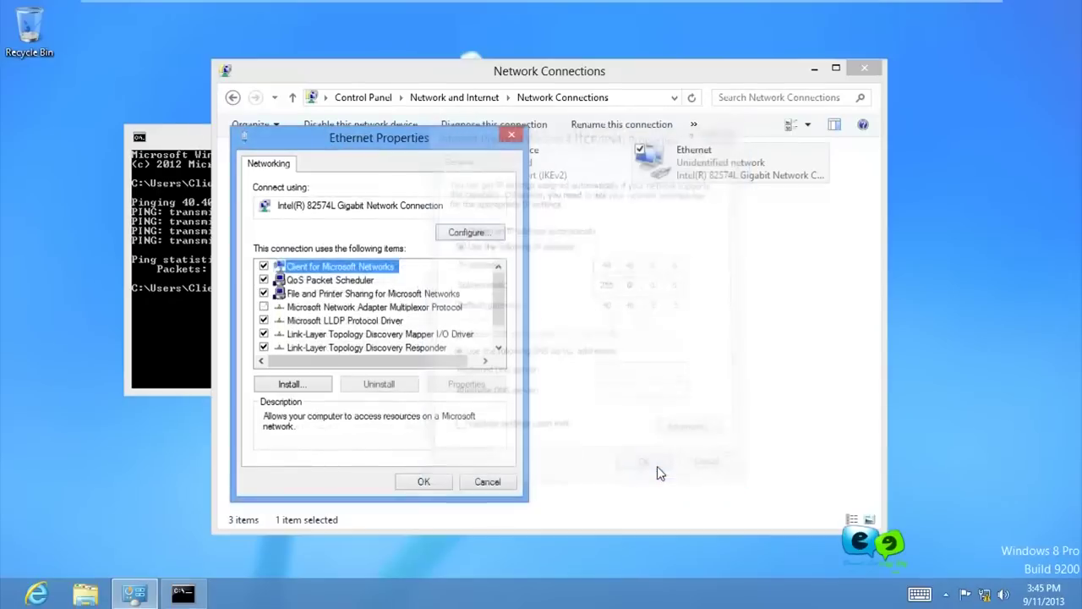
left_click(423, 482)
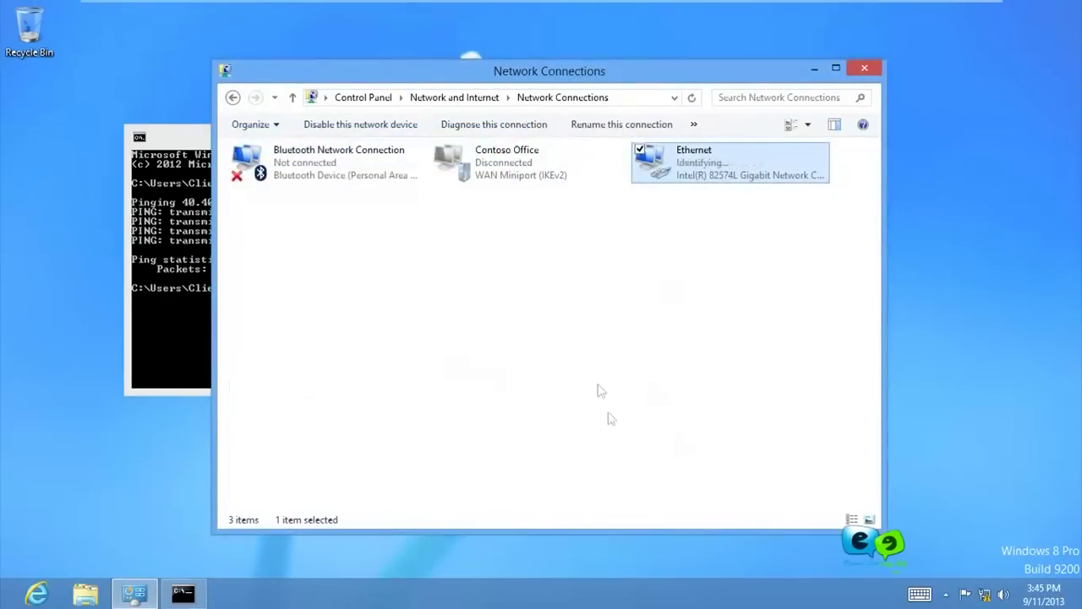
Refresh the Network Connections list twice
right_click(569, 323)
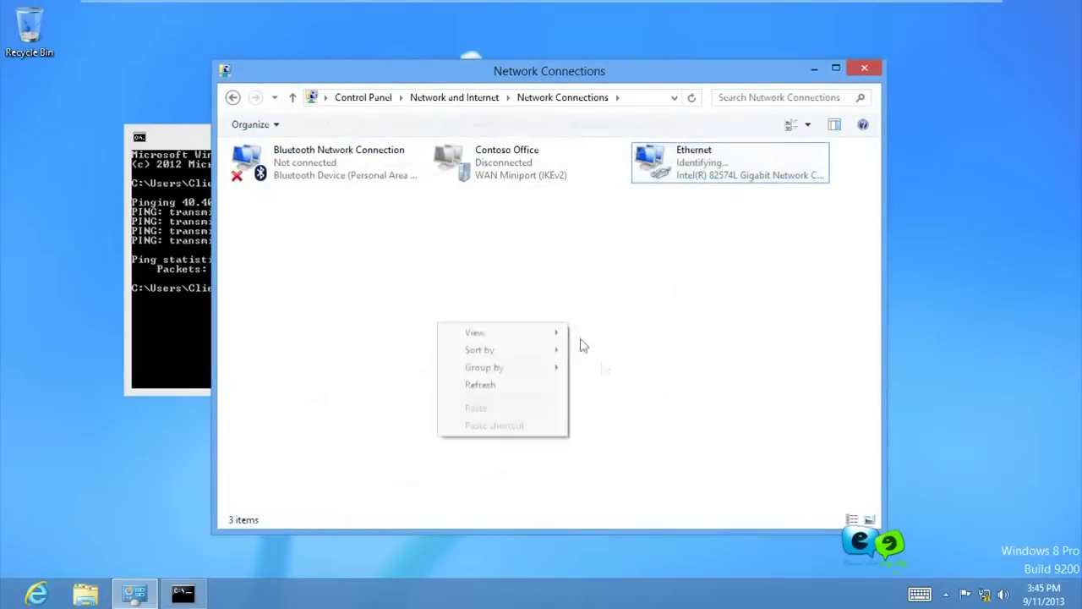
left_click(520, 388)
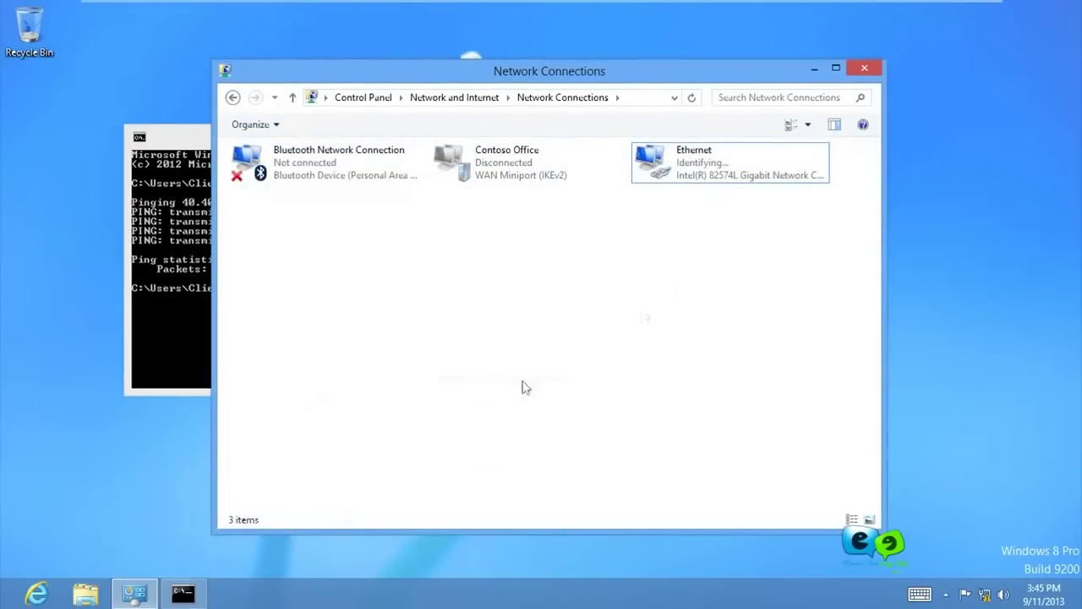
right_click(689, 244)
left_click(648, 308)
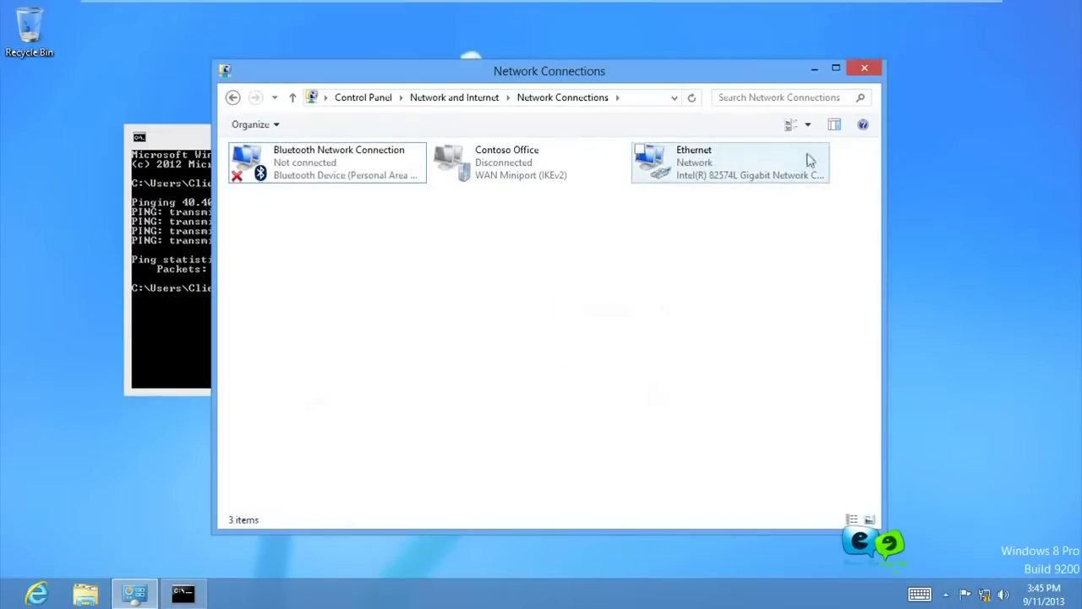
Close Network Connections, rerun the ping to 40.40.5.5, then close Command Prompt
left_click(864, 68)
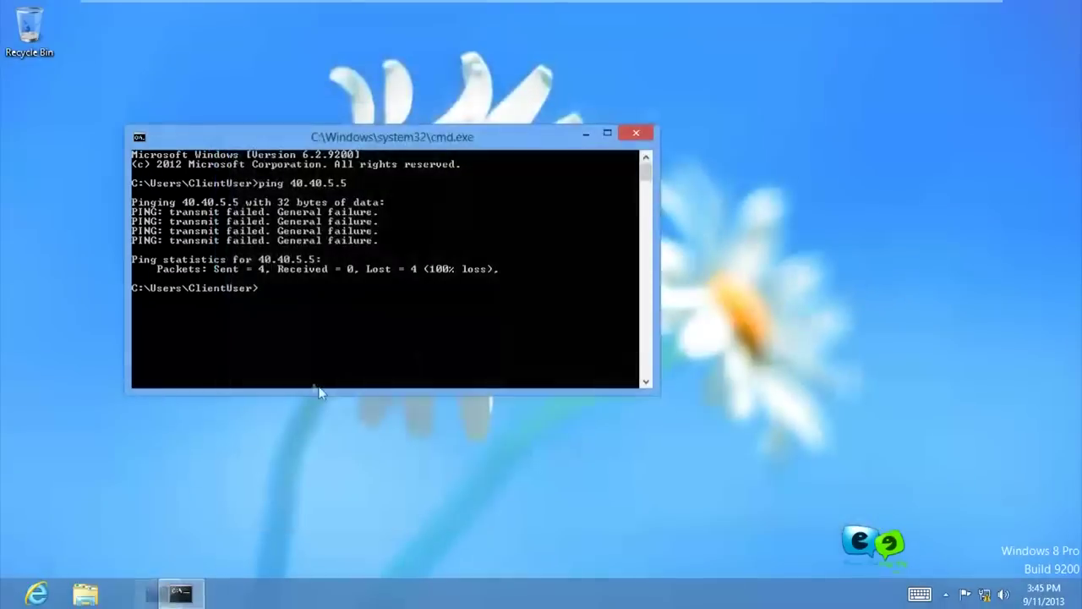
key("Up")
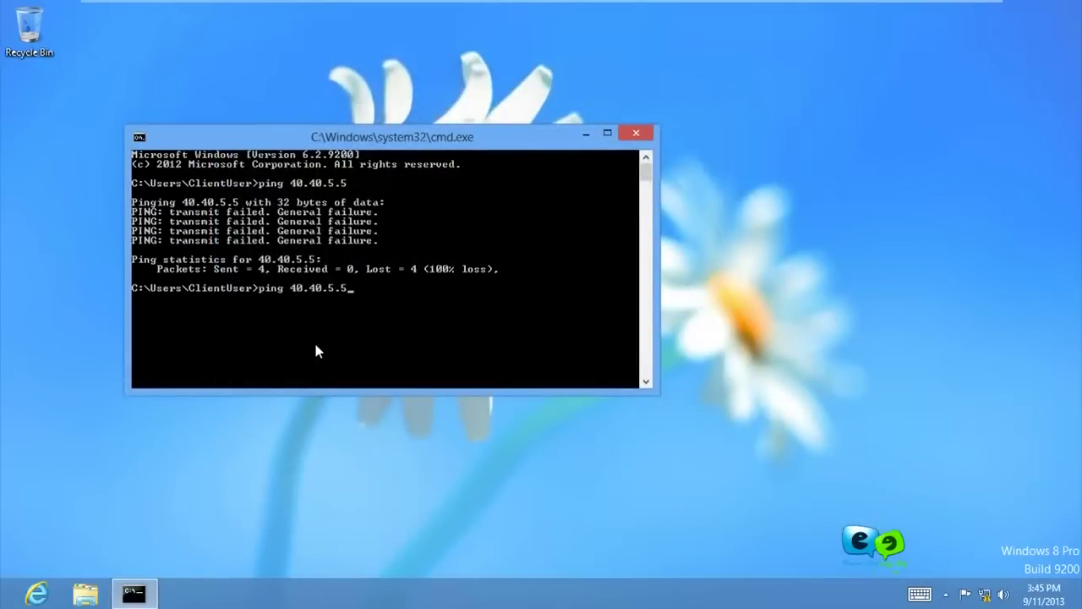
key("Return")
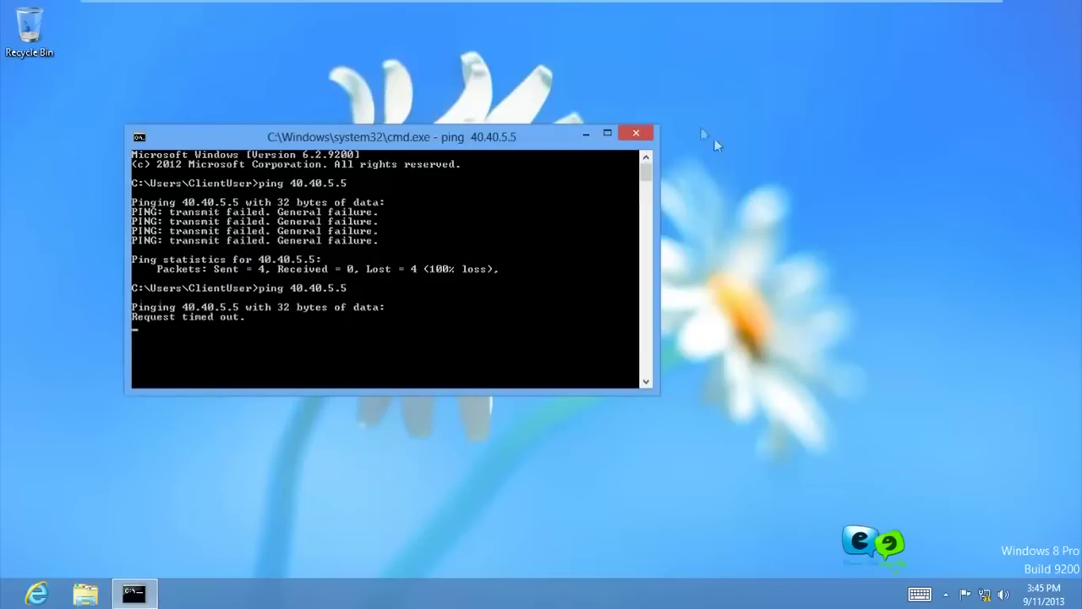
left_click(636, 133)
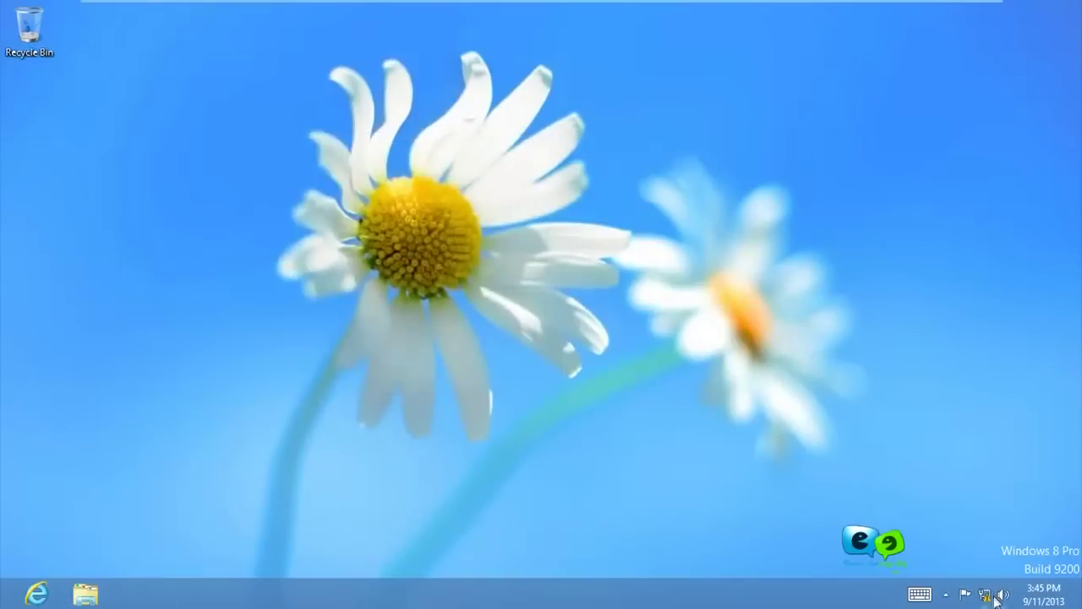
Connect to Contoso Office from the tray using the VPN user's name and password
left_click(986, 596)
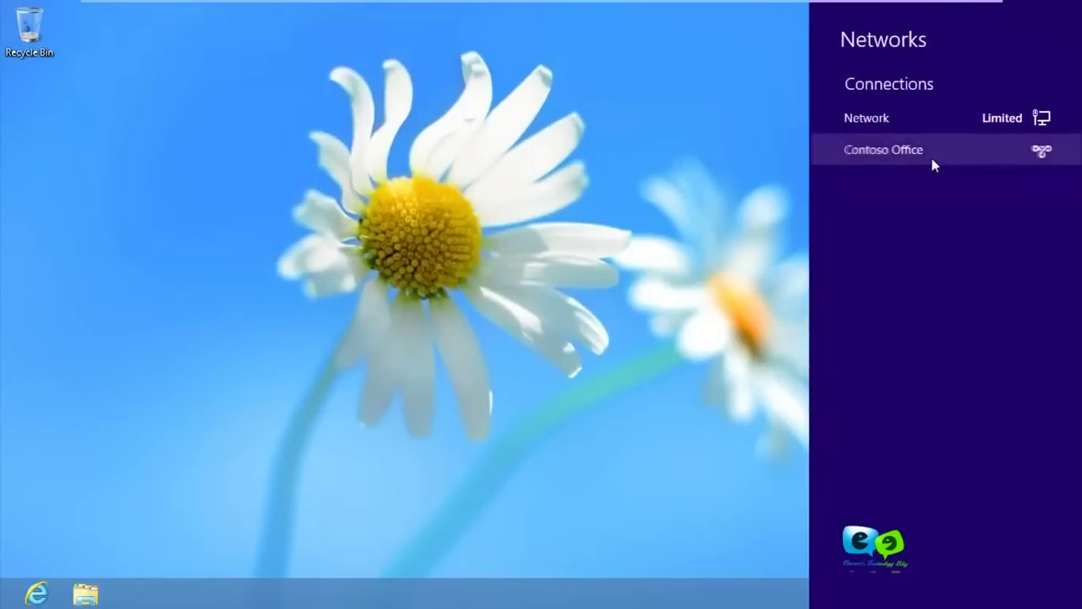
left_click(933, 161)
left_click(1015, 188)
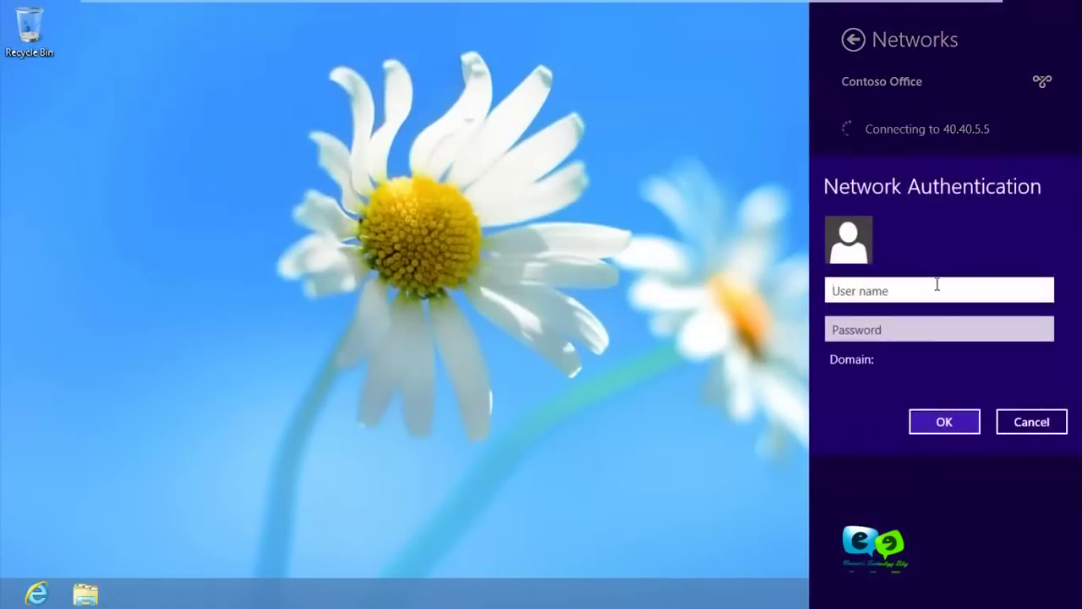
type("vuser")
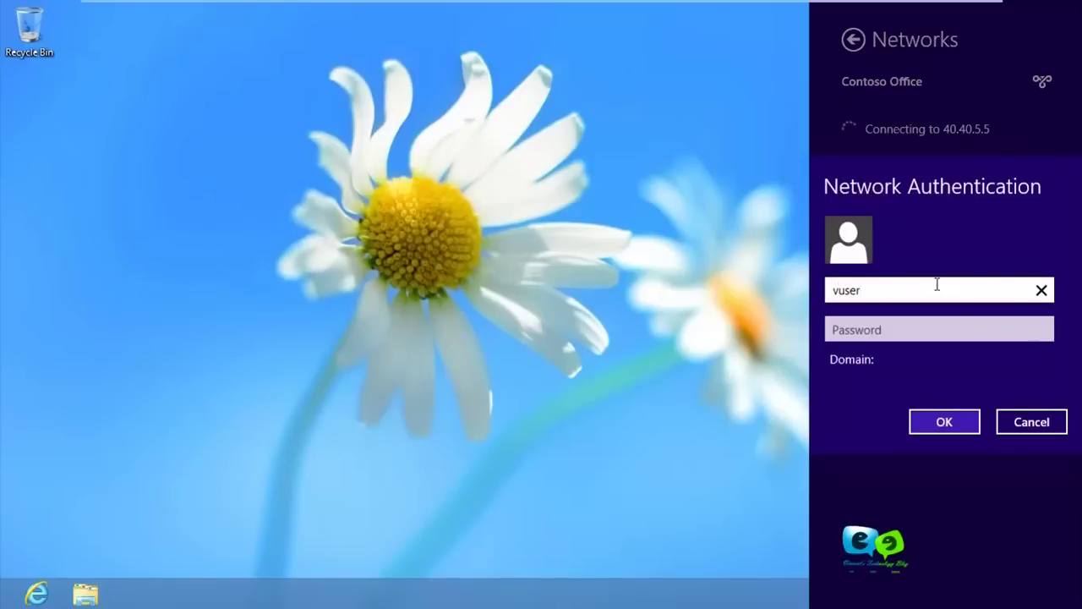
type("@contos")
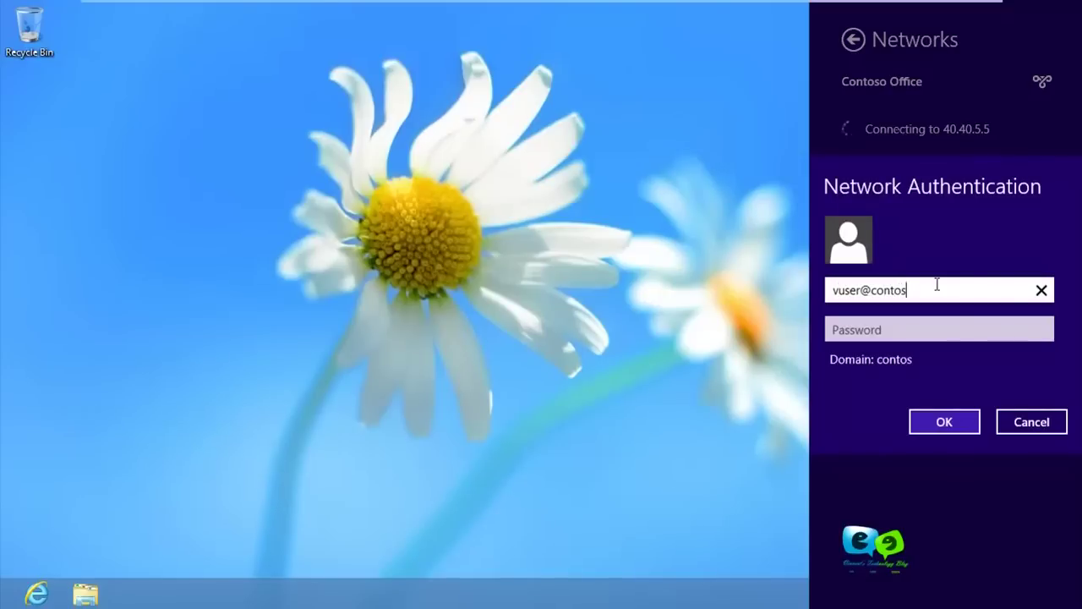
type("o.com")
key("Tab")
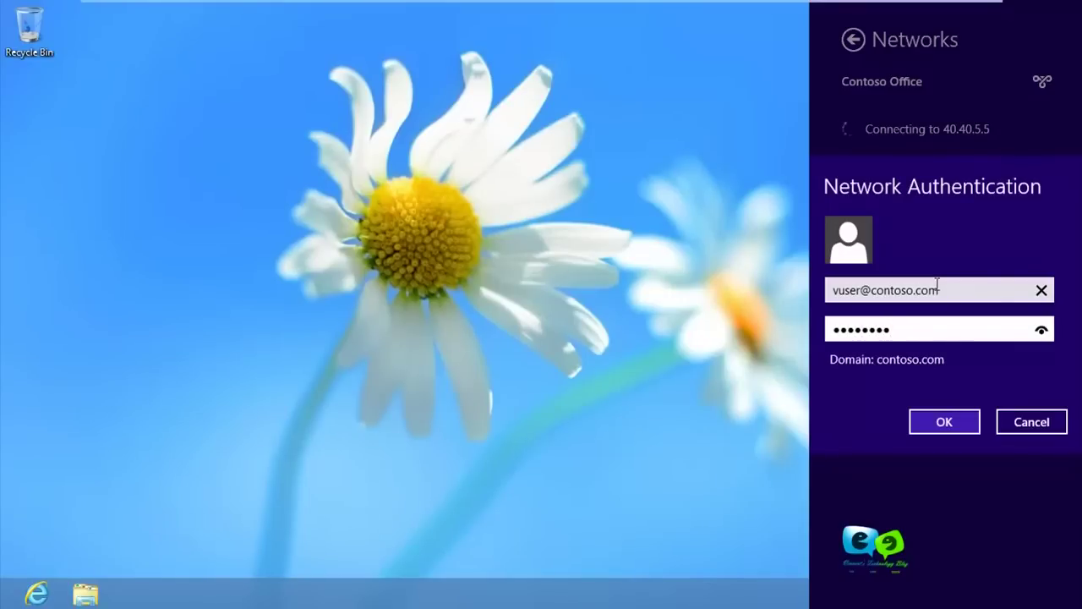
key("Return")
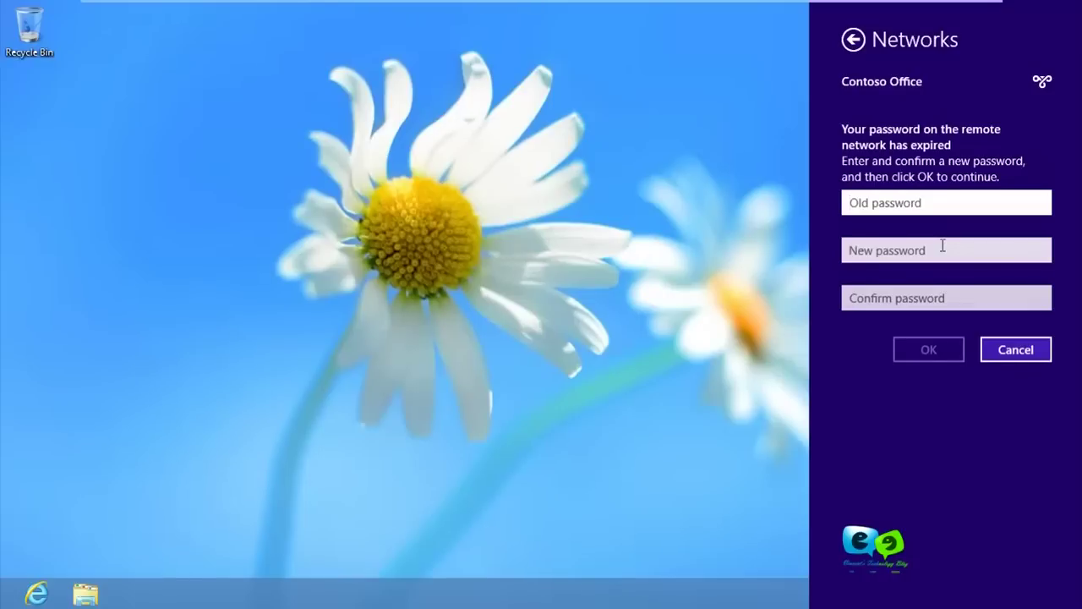
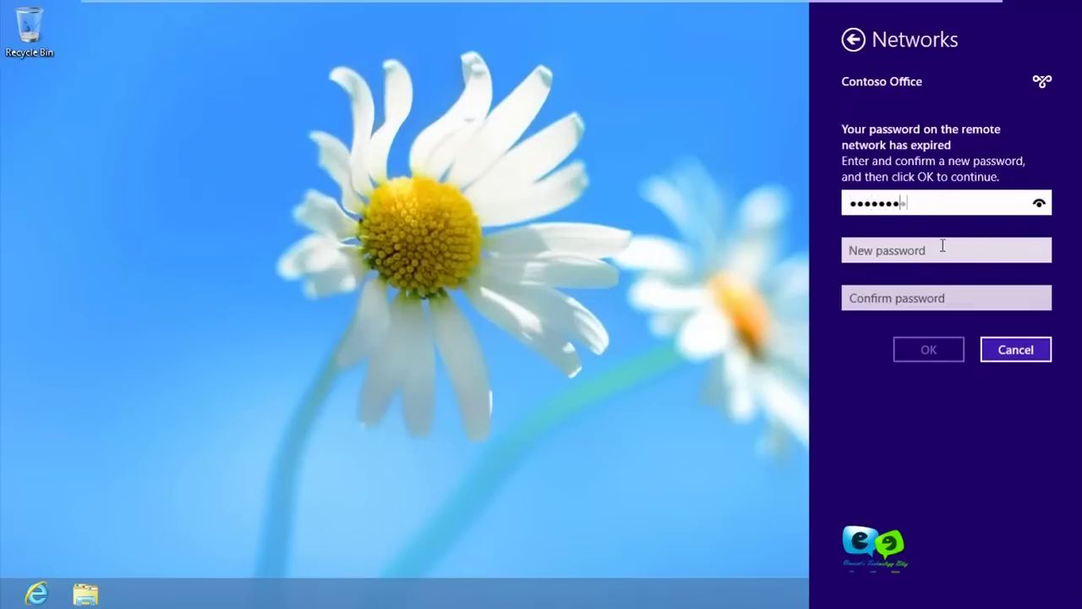
Replace the expired VPN password with a new confirmed one, then close the Networks flyout
left_click(942, 246)
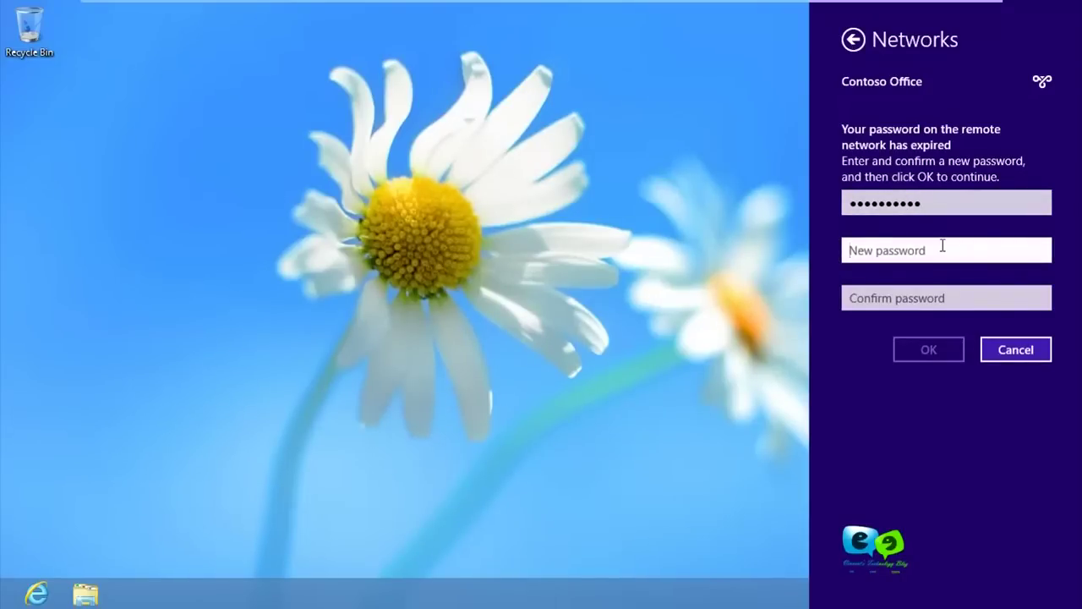
type("Pa$$w0")
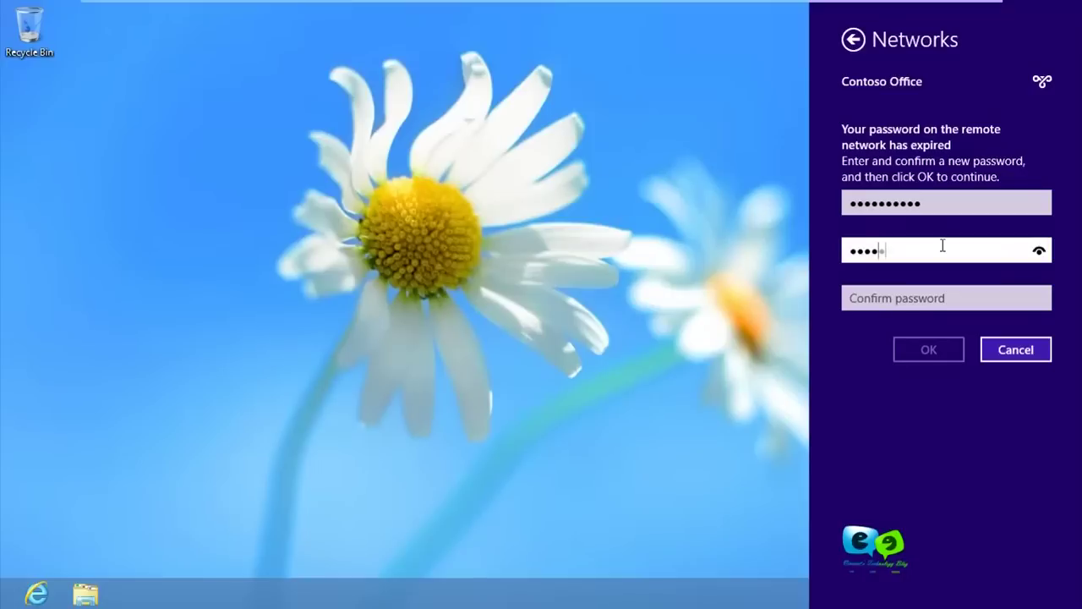
key("BackSpace")
key("BackSpace")
key("BackSpace")
key("BackSpace")
key("BackSpace")
key("BackSpace")
key("Tab")
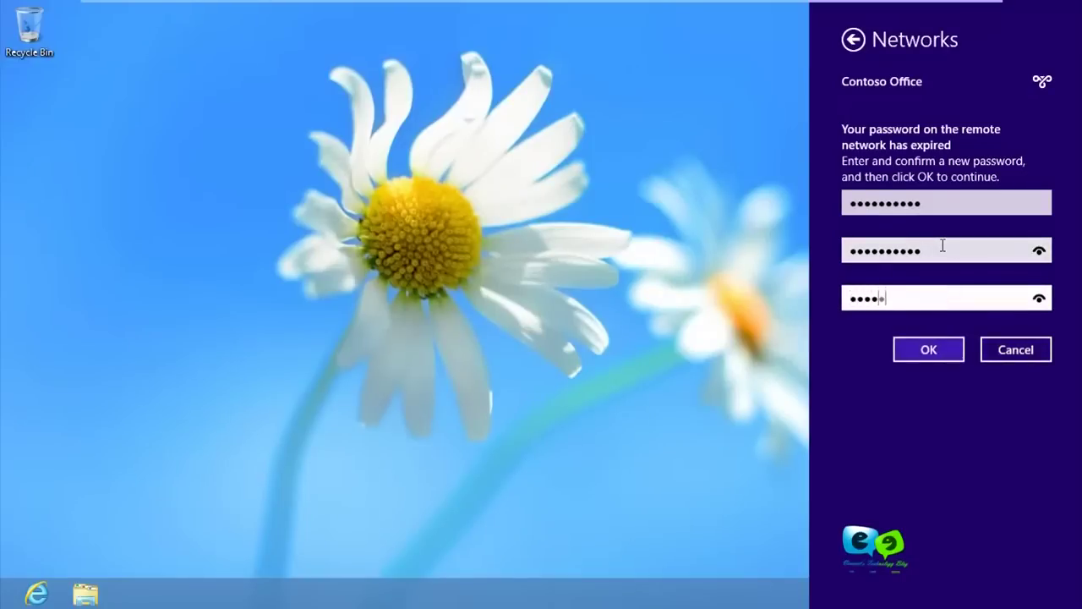
left_click(954, 357)
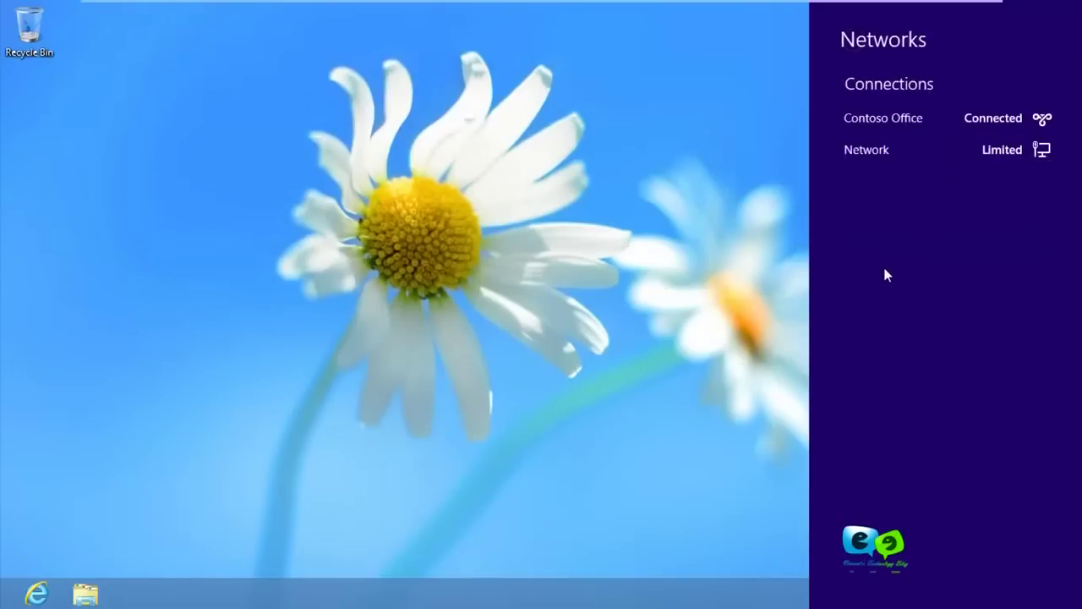
left_click(700, 250)
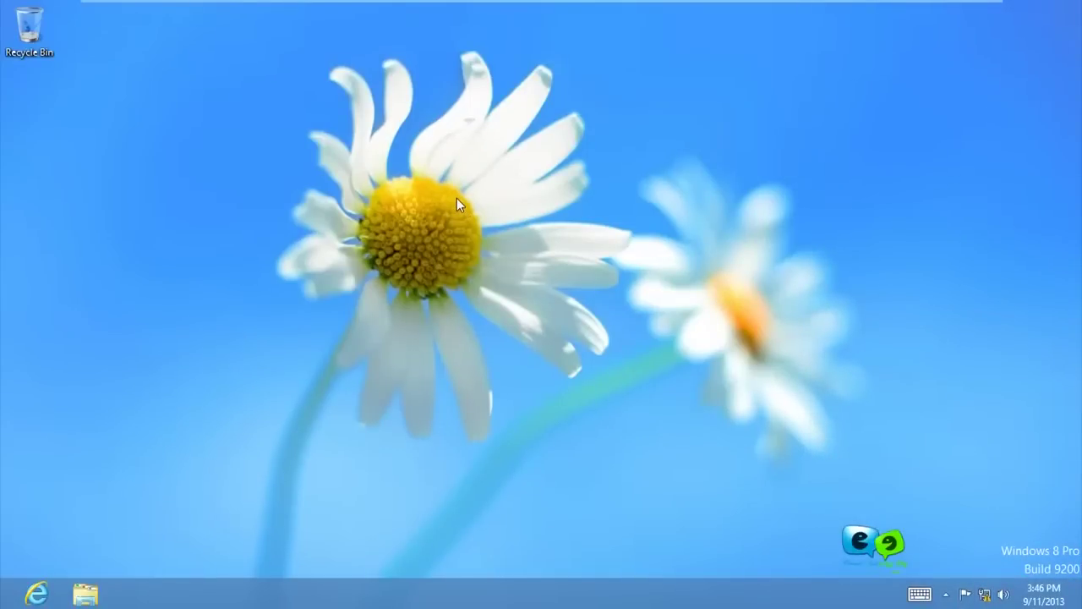
Open a Command Prompt from the Run box and run ipconfig
key("super+r")
key("Return")
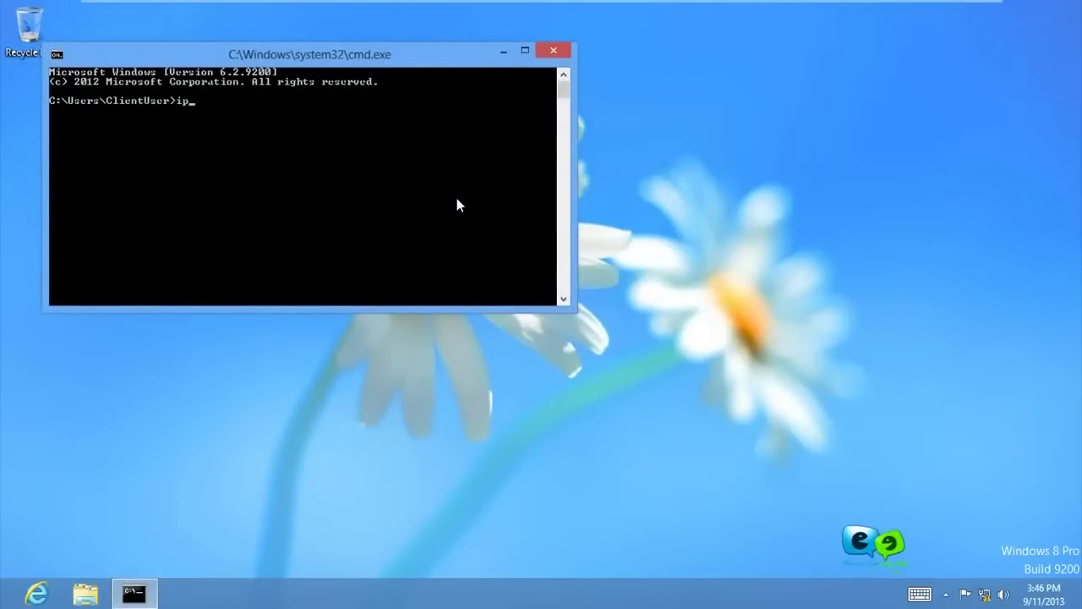
type("ipconfi")
key("BackSpace")
key("BackSpace")
type("fig")
key("Return")
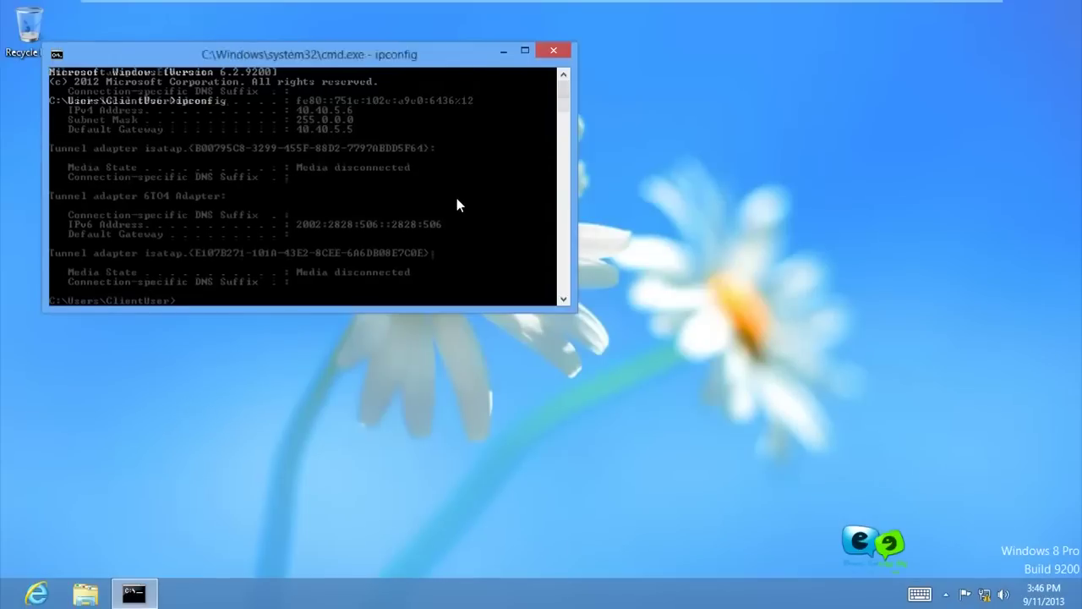
Review the ipconfig output: PPP adapter Contoso Office at 192.168.0.11, Ethernet at 40.40.5.6
scroll(426, 205, "up", 1)
scroll(427, 202, "up", 5)
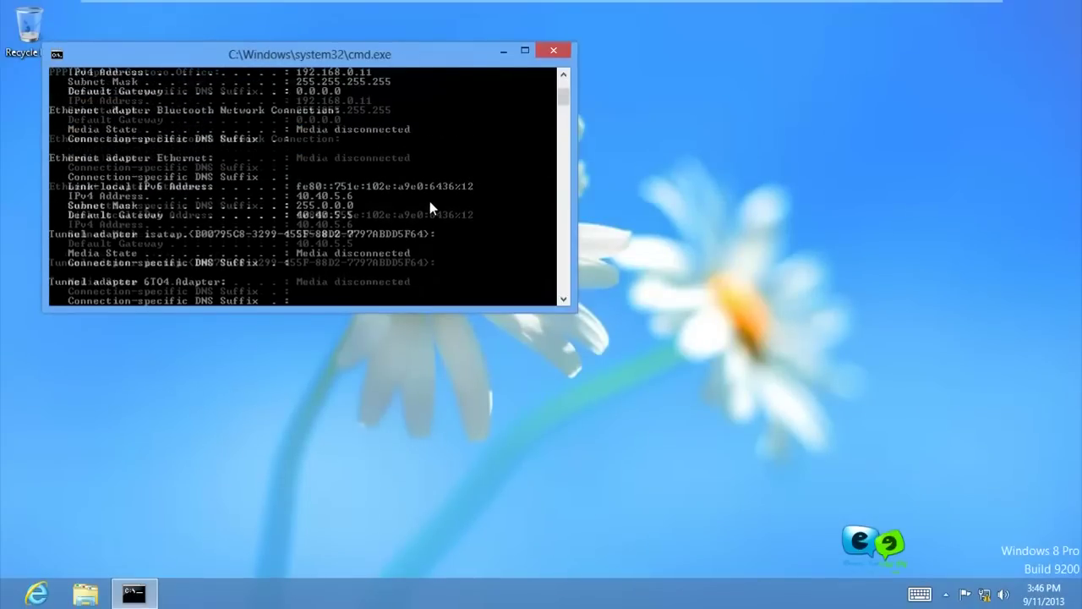
scroll(325, 167, "up", 1)
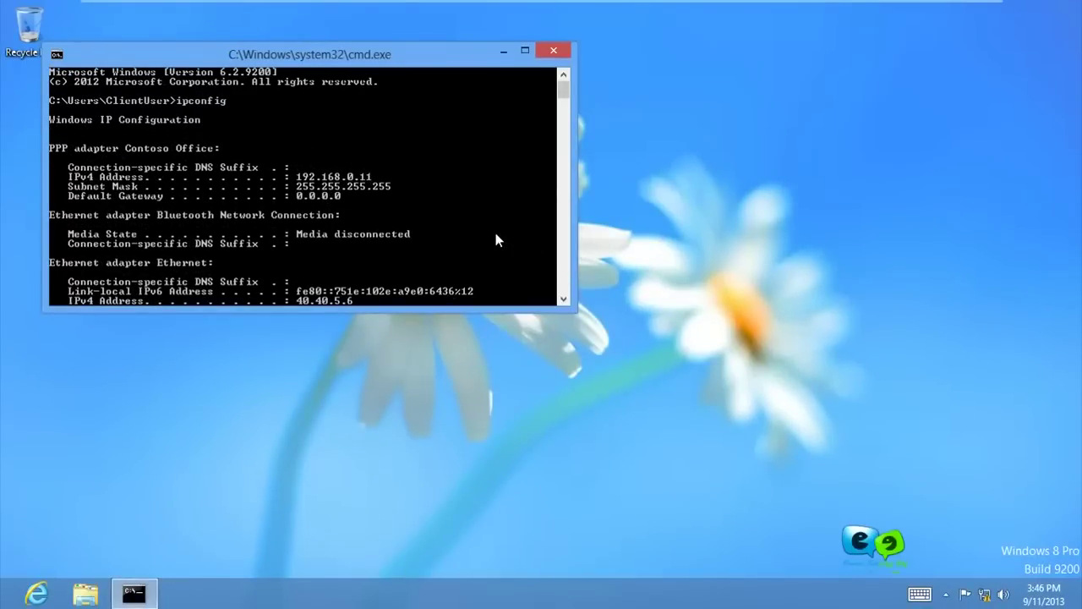
scroll(501, 237, "down", 1)
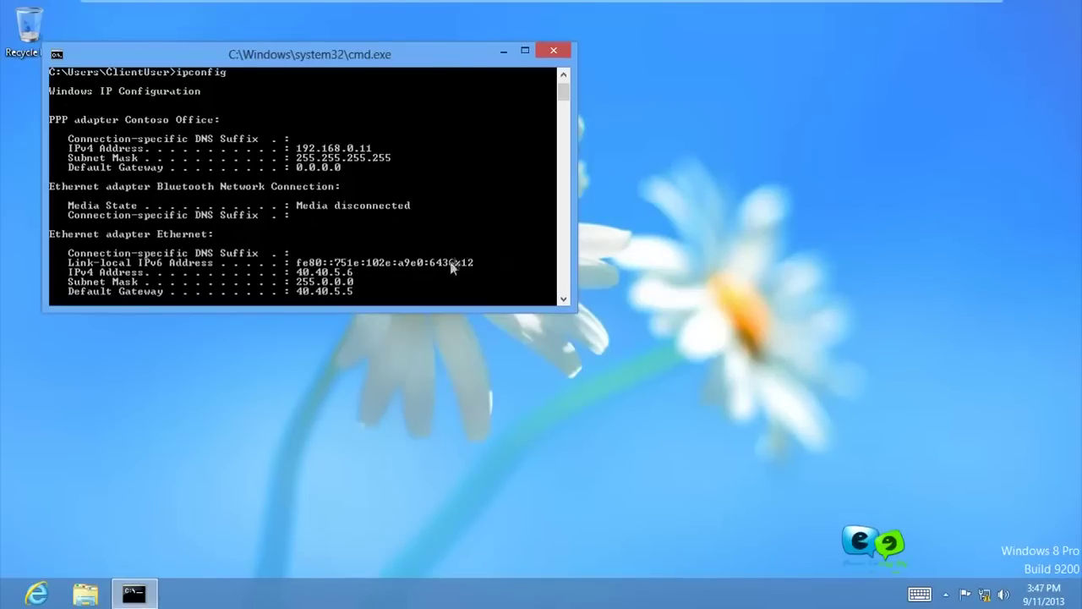
scroll(455, 250, "down", 1)
scroll(455, 250, "down", 1)
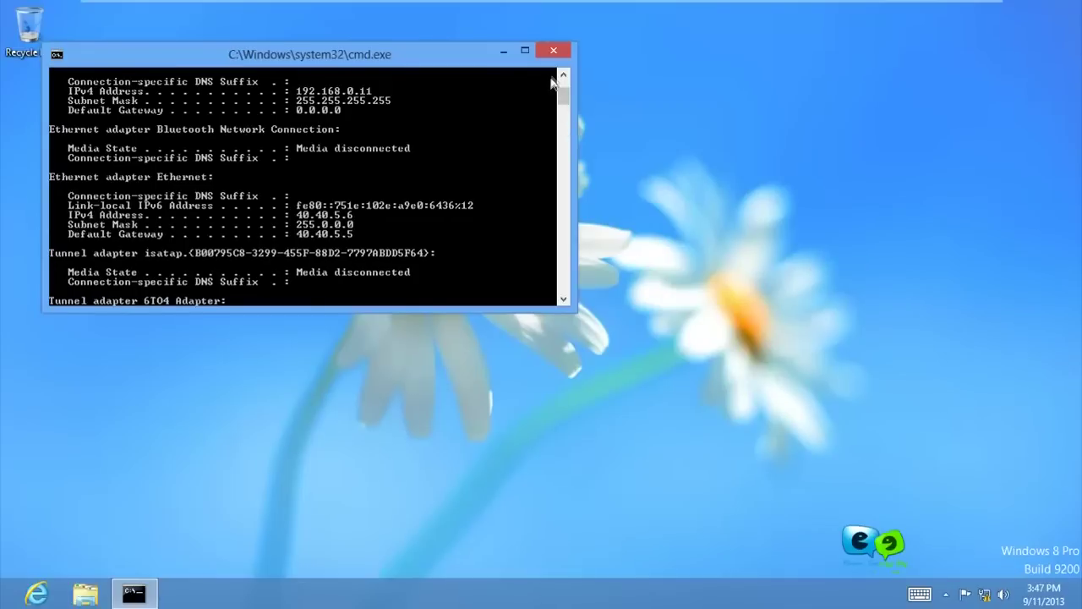
scroll(567, 89, "up", 3)
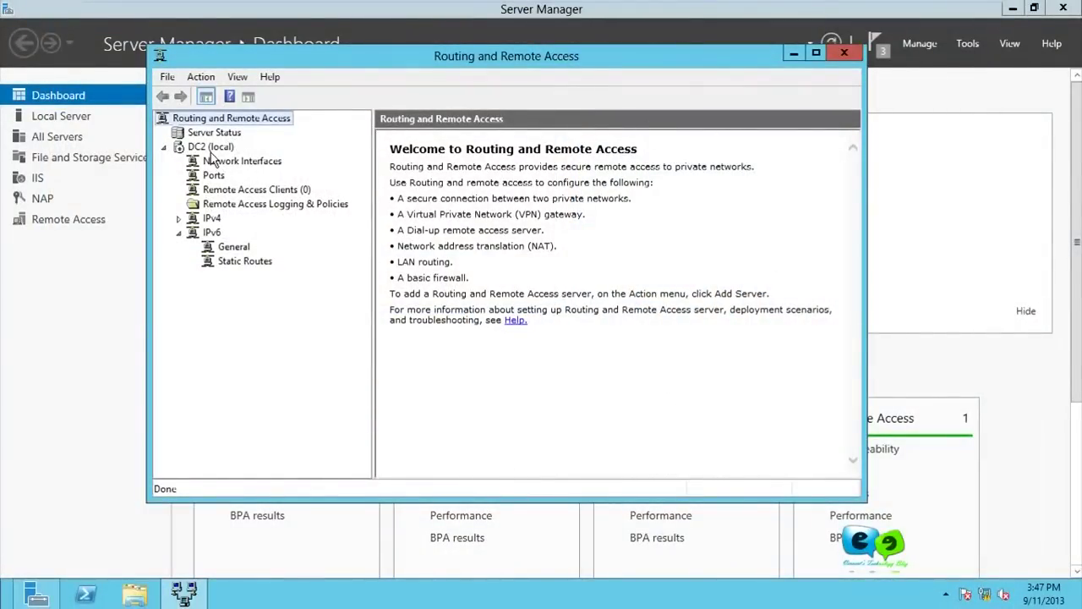
View DC2 (local) Remote Access Clients showing the one CONTOSO client, with the User Name column widened
left_click(211, 149)
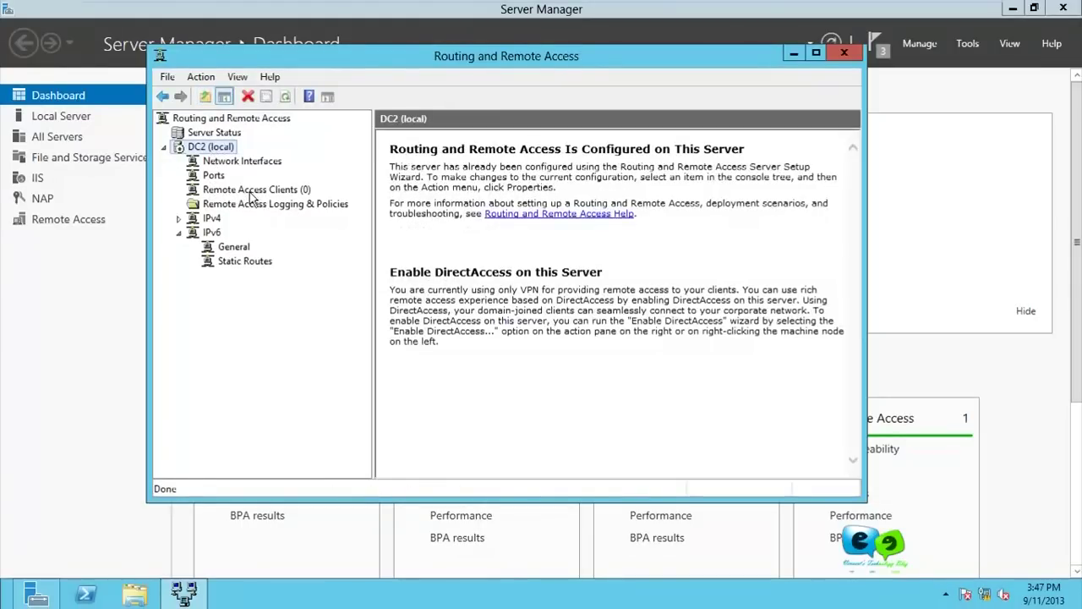
left_click(251, 191)
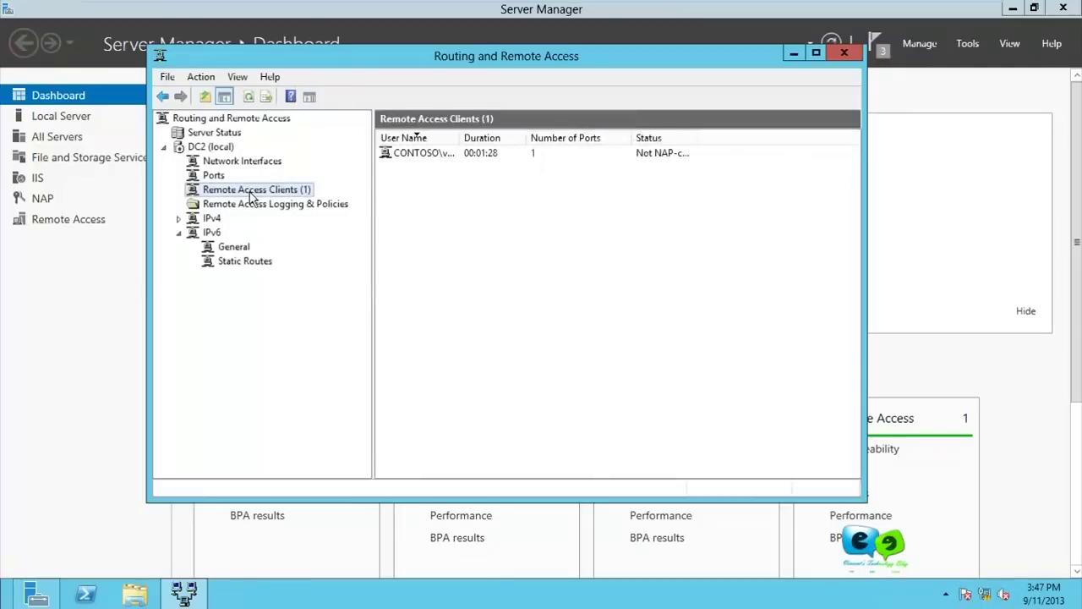
left_click_drag(461, 136, 546, 144)
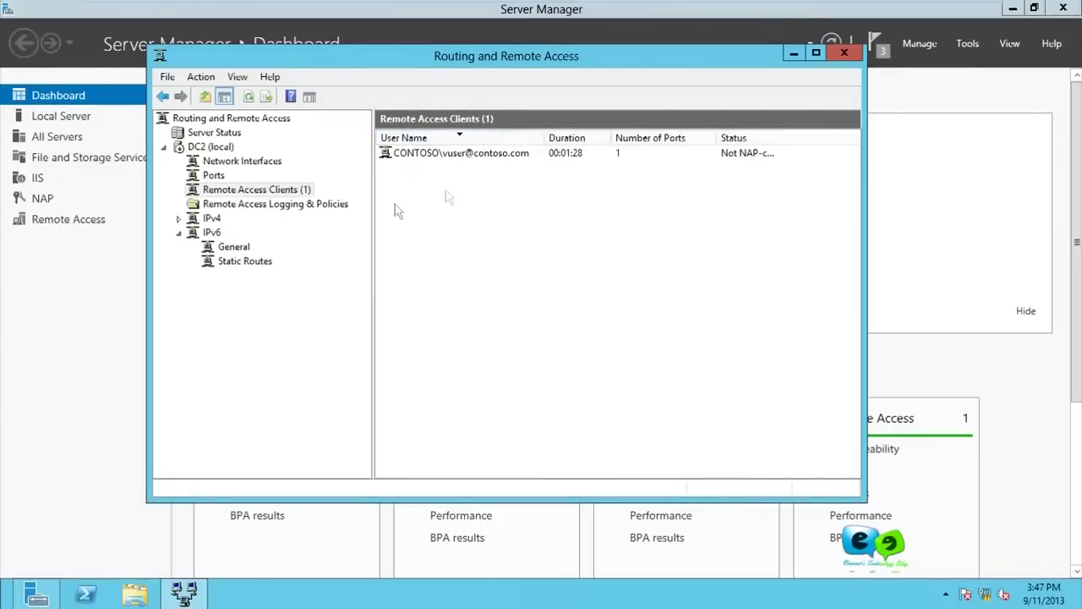